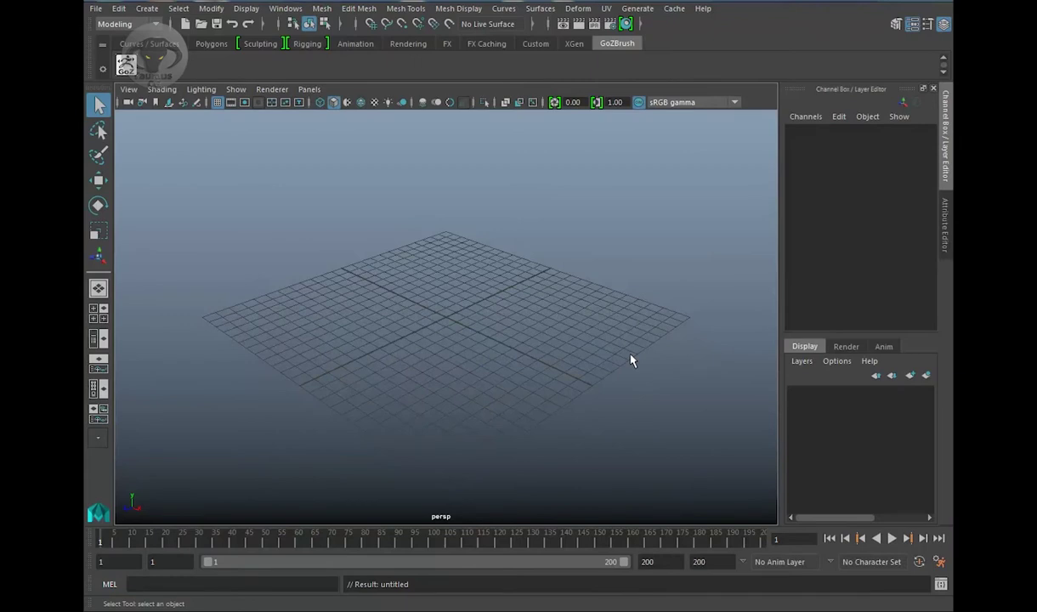
{"action": "scroll", "coordinate": [497, 319], "scroll_direction": "up", "scroll_amount": 4}
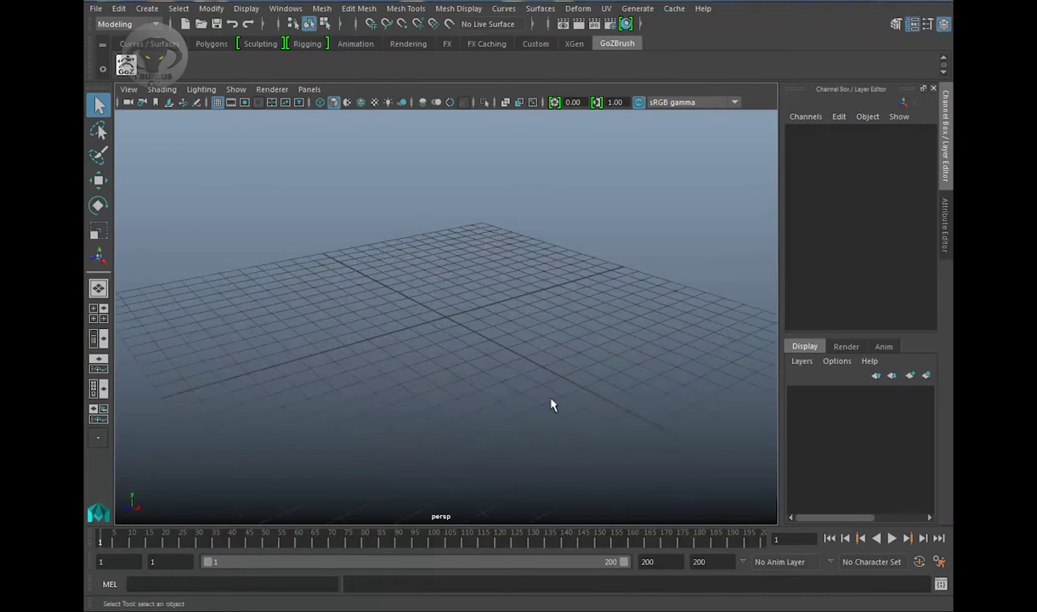
{"action": "scroll", "coordinate": [551, 405], "scroll_direction": "down", "scroll_amount": 5}
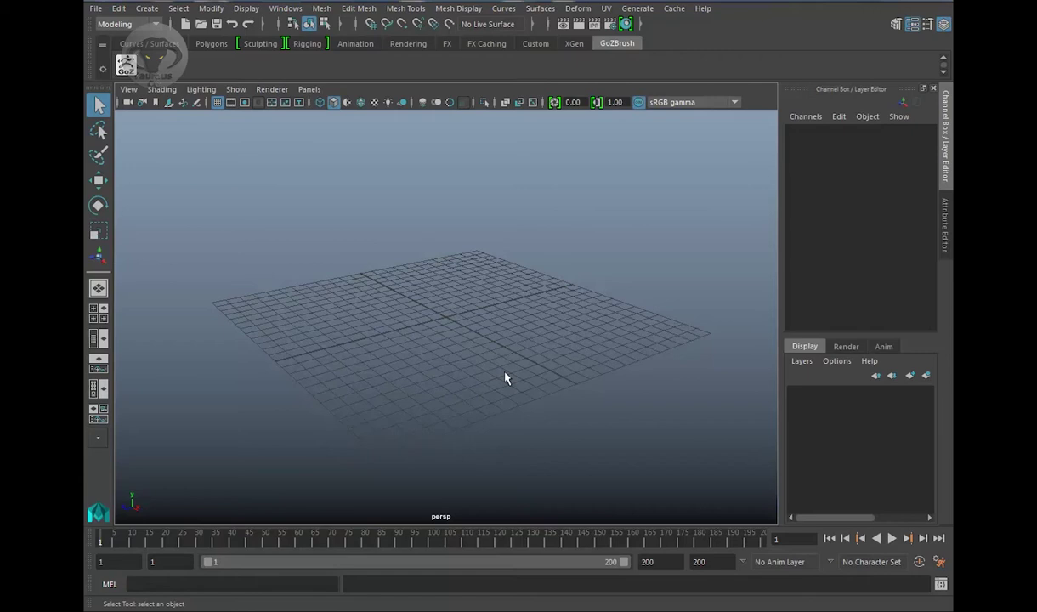
{"action": "left_click_drag", "start_coordinate": [506, 377], "coordinate": [518, 318], "text": "alt"}
{"action": "scroll", "coordinate": [518, 387], "scroll_direction": "up", "scroll_amount": 1}
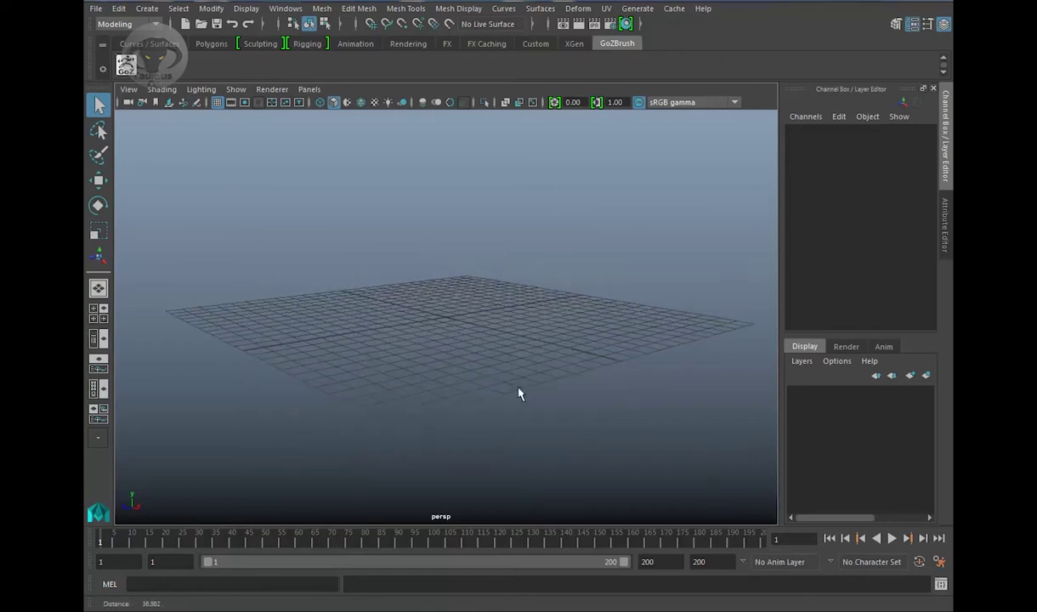
{"action": "left_click_drag", "start_coordinate": [519, 394], "coordinate": [513, 424], "text": "alt"}
- Open the scene shirt.mb from the Desktop without saving changes to the untitled scene
{"action": "left_click", "coordinate": [96, 9]}
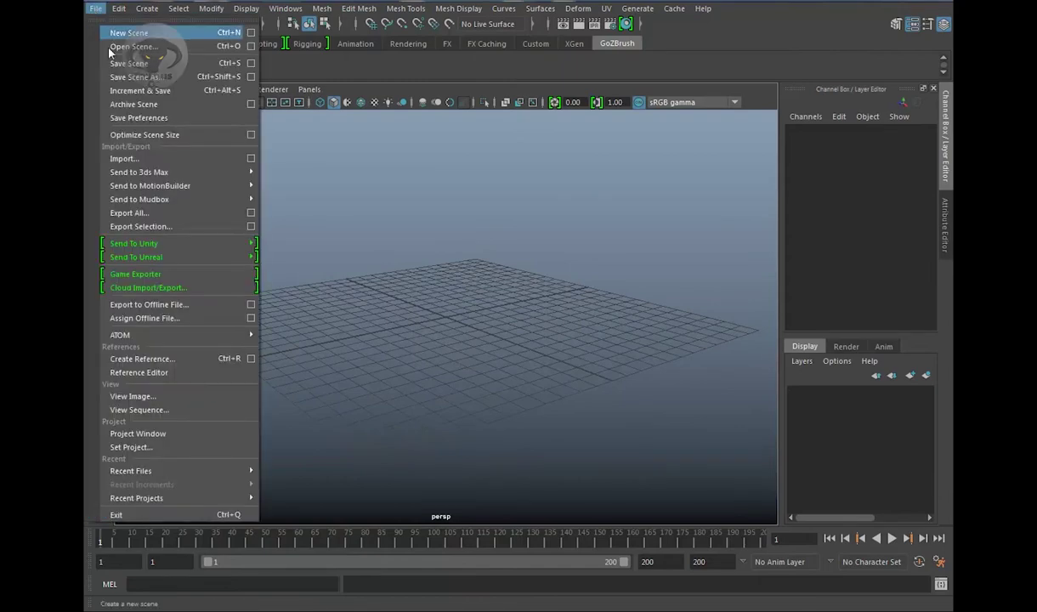
{"action": "left_click", "coordinate": [116, 46]}
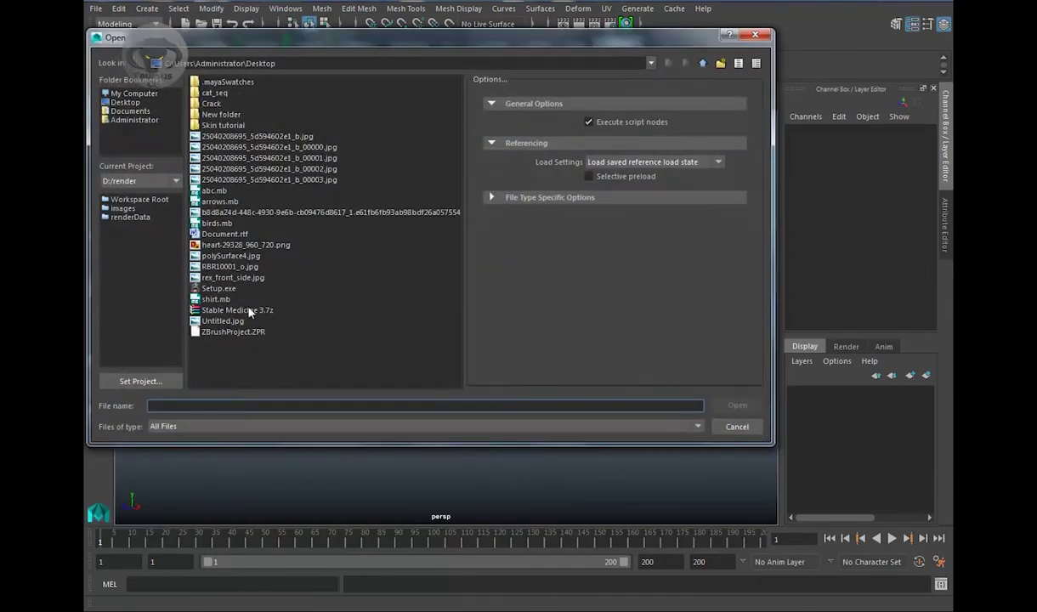
{"action": "left_click", "coordinate": [217, 299]}
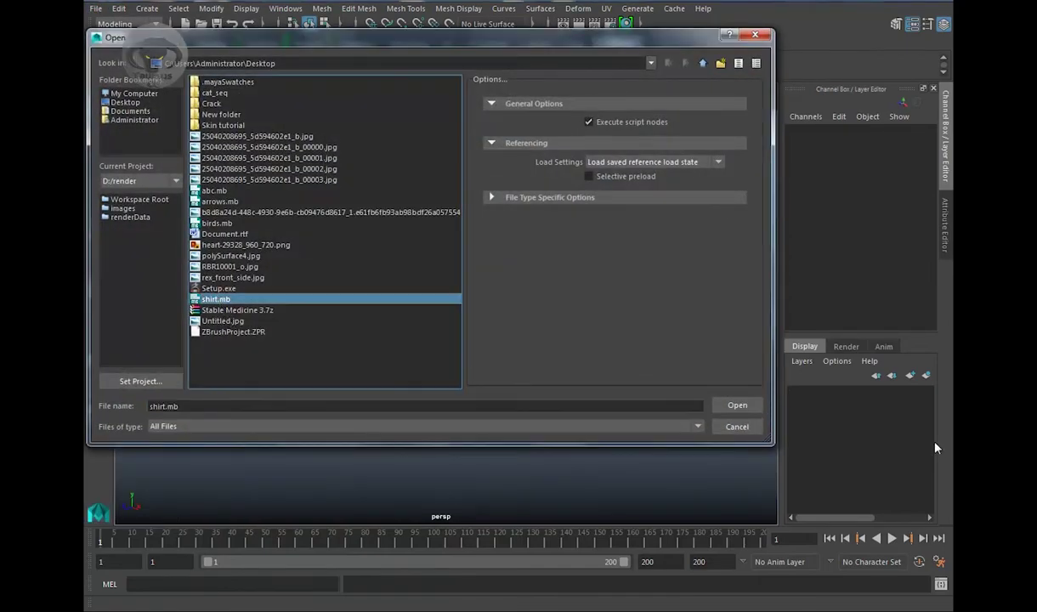
{"action": "left_click", "coordinate": [736, 405]}
{"action": "left_click", "coordinate": [533, 311]}
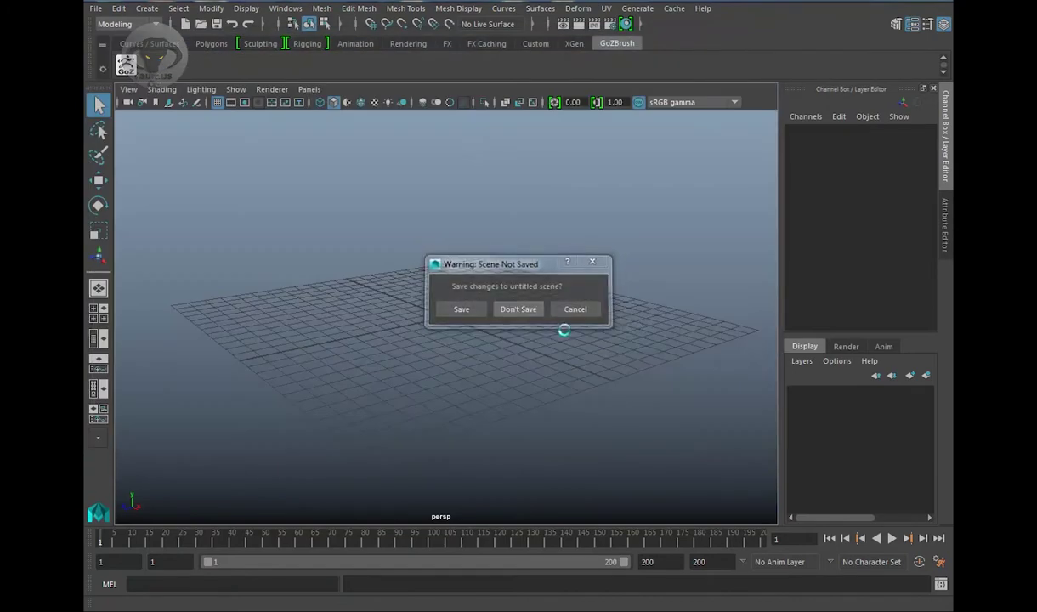
- Examine the shirt model from several angles, first in plain shaded display without textures and again with textures shown
{"action": "left_click_drag", "start_coordinate": [548, 339], "coordinate": [533, 361], "text": "alt"}
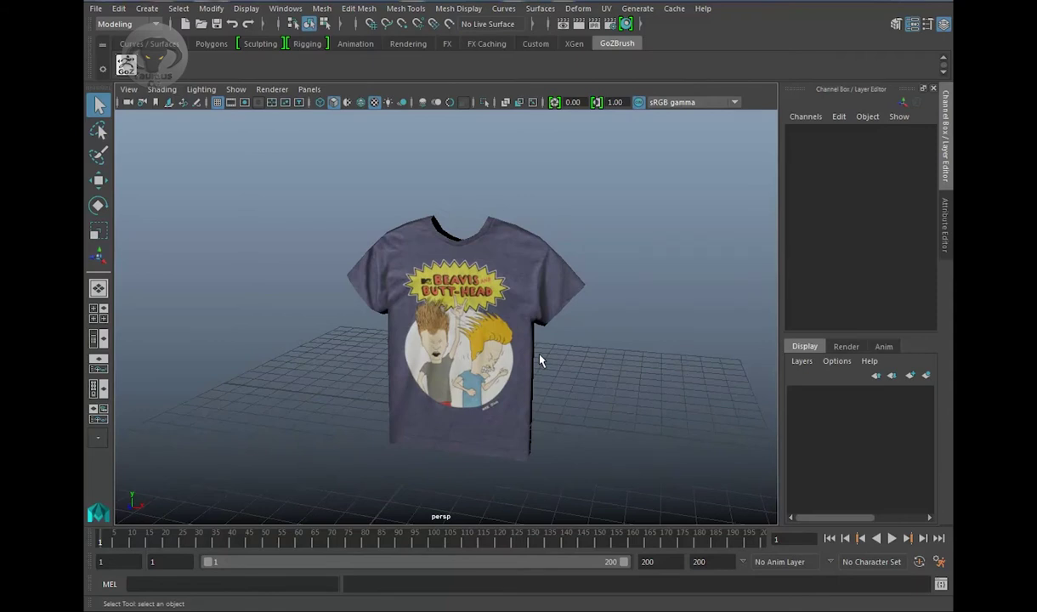
{"action": "left_click_drag", "start_coordinate": [555, 357], "coordinate": [527, 345], "text": "alt"}
{"action": "right_click_drag", "start_coordinate": [528, 345], "coordinate": [529, 367], "text": "alt"}
{"action": "left_click_drag", "start_coordinate": [528, 367], "coordinate": [563, 262], "text": "alt"}
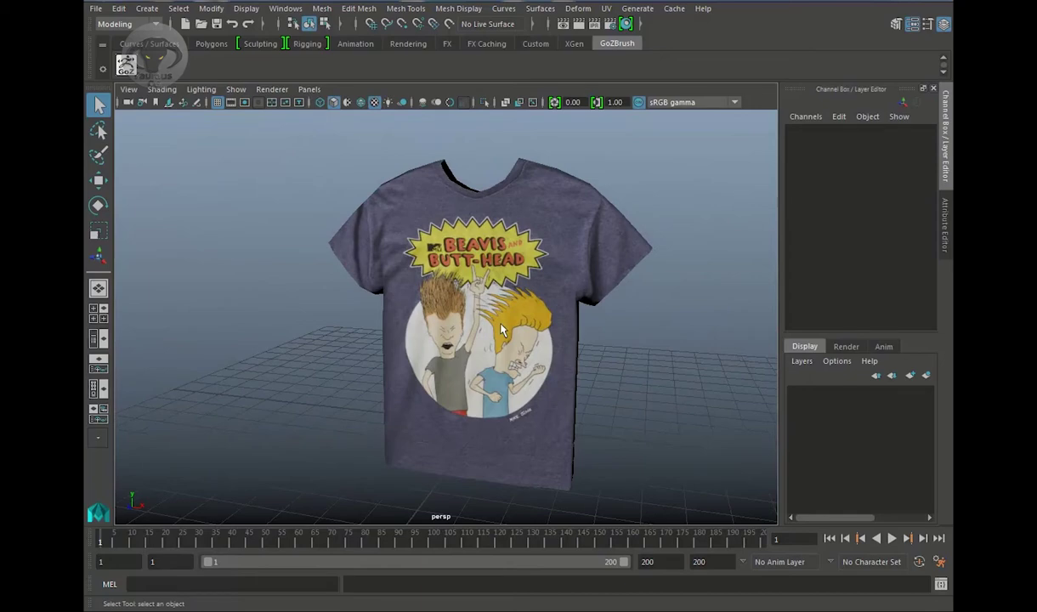
{"action": "mouse_move", "coordinate": [501, 328]}
{"action": "left_mouse_down", "text": "alt"}
{"action": "mouse_move", "coordinate": [517, 323]}
{"action": "mouse_move", "coordinate": [527, 402]}
{"action": "mouse_move", "coordinate": [523, 354]}
{"action": "mouse_move", "coordinate": [467, 244]}
{"action": "mouse_move", "coordinate": [490, 327]}
{"action": "mouse_move", "coordinate": [547, 321]}
{"action": "mouse_move", "coordinate": [512, 241]}
{"action": "left_mouse_up", "text": "alt"}
{"action": "key", "text": "5"}
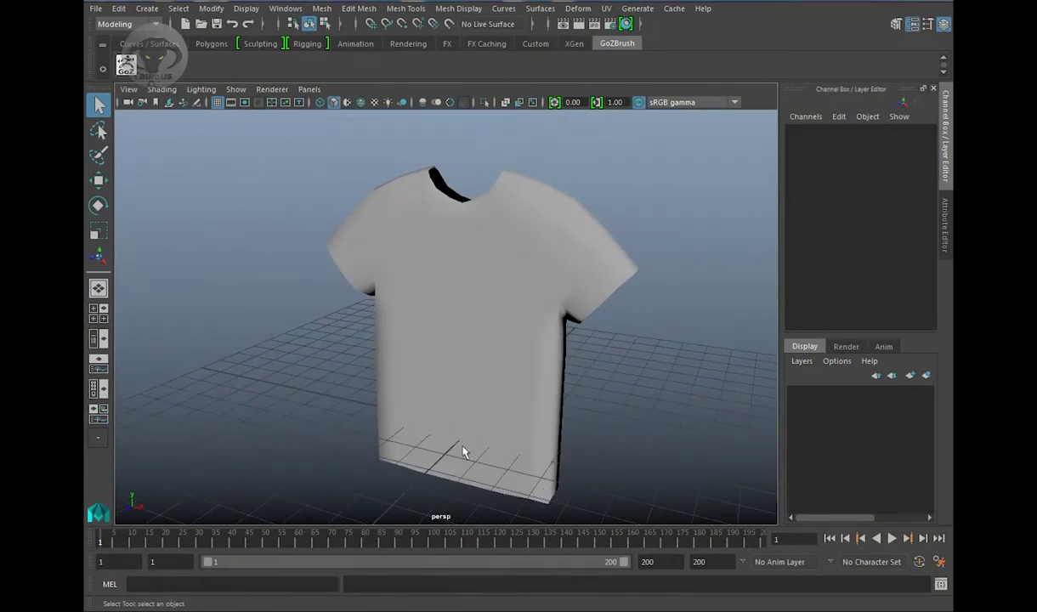
{"action": "left_click_drag", "start_coordinate": [567, 247], "coordinate": [510, 319], "text": "alt"}
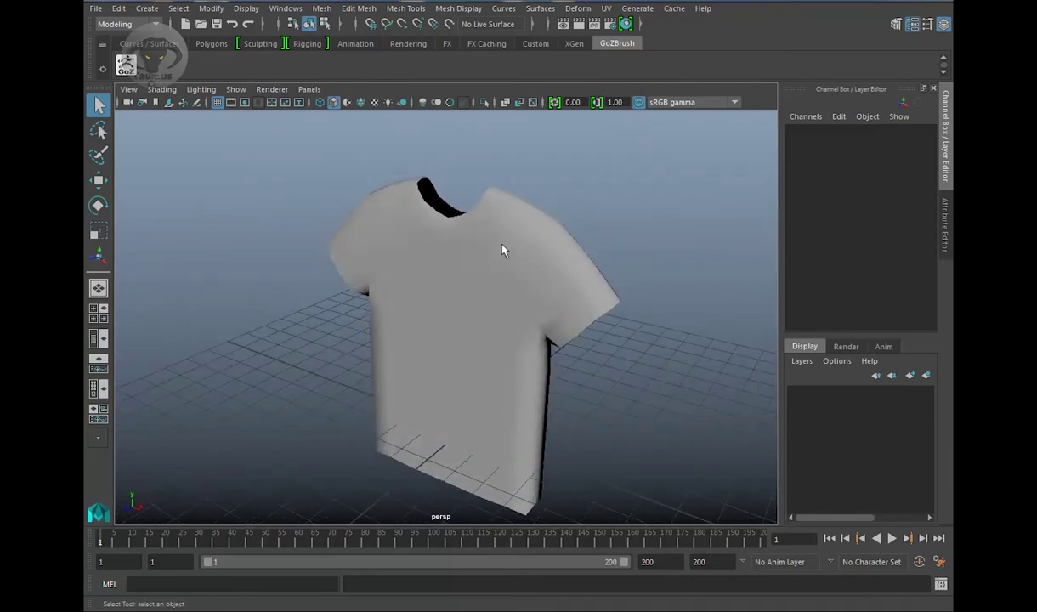
{"action": "left_click_drag", "start_coordinate": [502, 255], "coordinate": [548, 255], "text": "alt"}
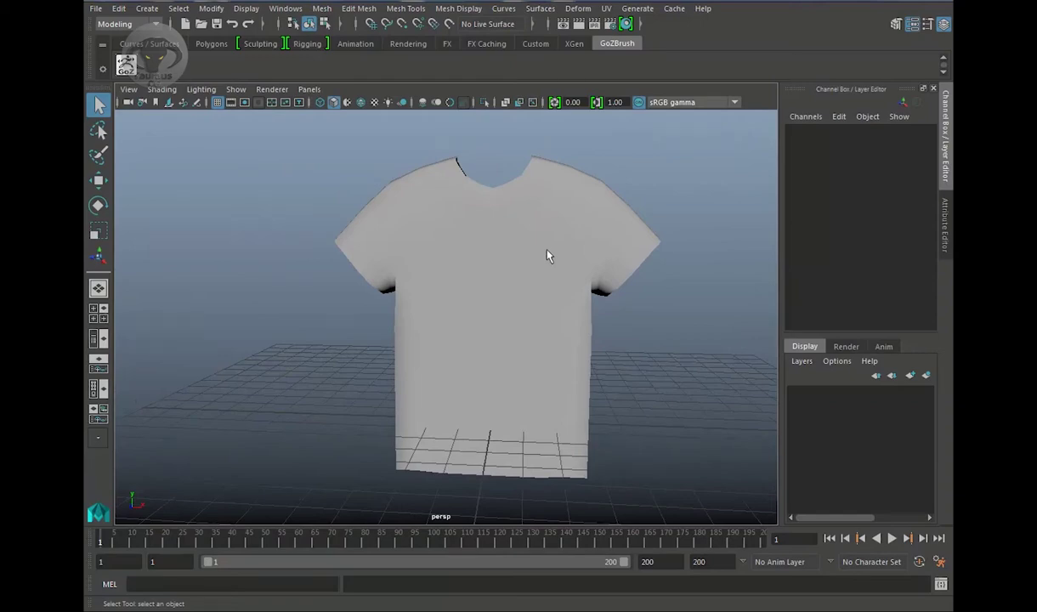
{"action": "mouse_move", "coordinate": [548, 256]}
{"action": "left_mouse_down", "text": "alt"}
{"action": "mouse_move", "coordinate": [538, 271]}
{"action": "mouse_move", "coordinate": [554, 364]}
{"action": "mouse_move", "coordinate": [578, 244]}
{"action": "mouse_move", "coordinate": [590, 255]}
{"action": "mouse_move", "coordinate": [608, 211]}
{"action": "mouse_move", "coordinate": [595, 287]}
{"action": "mouse_move", "coordinate": [557, 286]}
{"action": "left_mouse_up", "text": "alt"}
{"action": "key", "text": "6"}
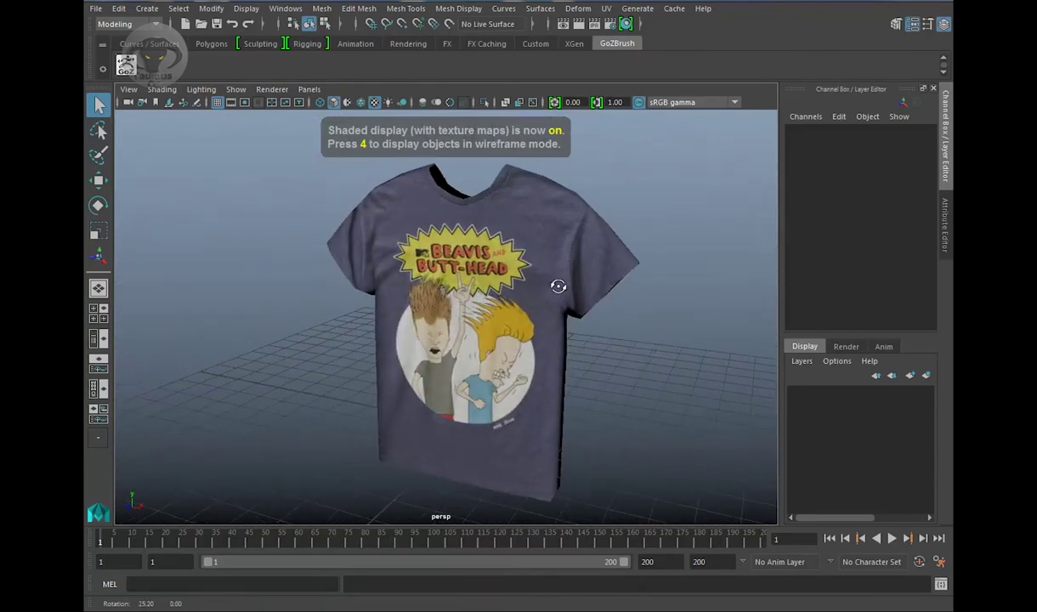
{"action": "mouse_move", "coordinate": [557, 286]}
{"action": "right_mouse_down", "text": "alt"}
{"action": "mouse_move", "coordinate": [572, 290]}
{"action": "mouse_move", "coordinate": [558, 310]}
{"action": "right_mouse_up", "text": "alt"}
{"action": "mouse_move", "coordinate": [557, 309]}
{"action": "left_mouse_down", "text": "alt"}
{"action": "mouse_move", "coordinate": [544, 307]}
{"action": "mouse_move", "coordinate": [602, 290]}
{"action": "mouse_move", "coordinate": [522, 238]}
{"action": "left_mouse_up", "text": "alt"}
{"action": "left_click", "coordinate": [450, 317]}
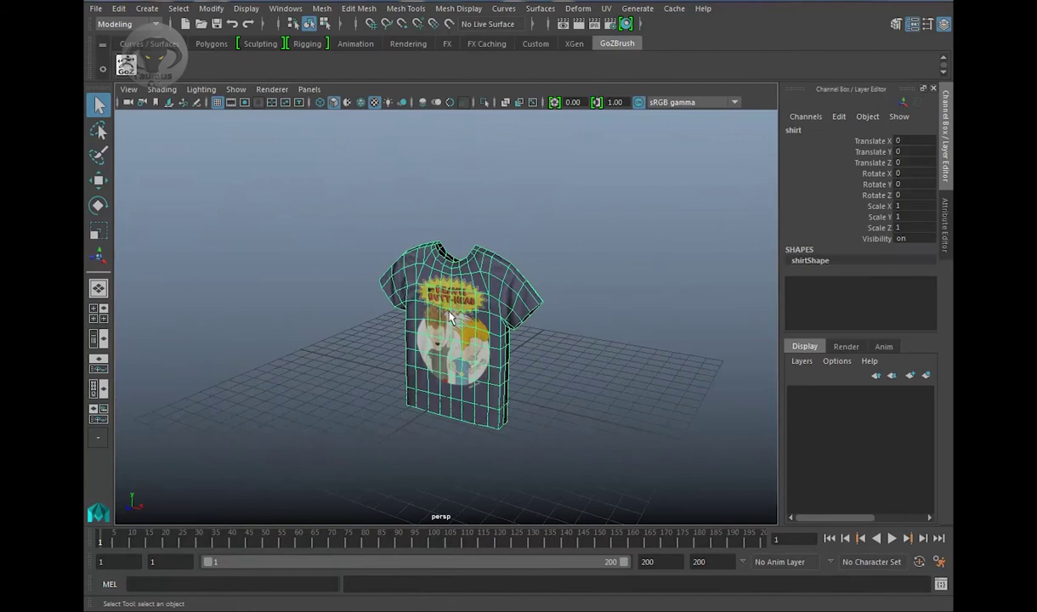
{"action": "left_click_drag", "start_coordinate": [586, 302], "coordinate": [602, 294], "text": "alt"}
{"action": "left_click", "coordinate": [599, 294]}
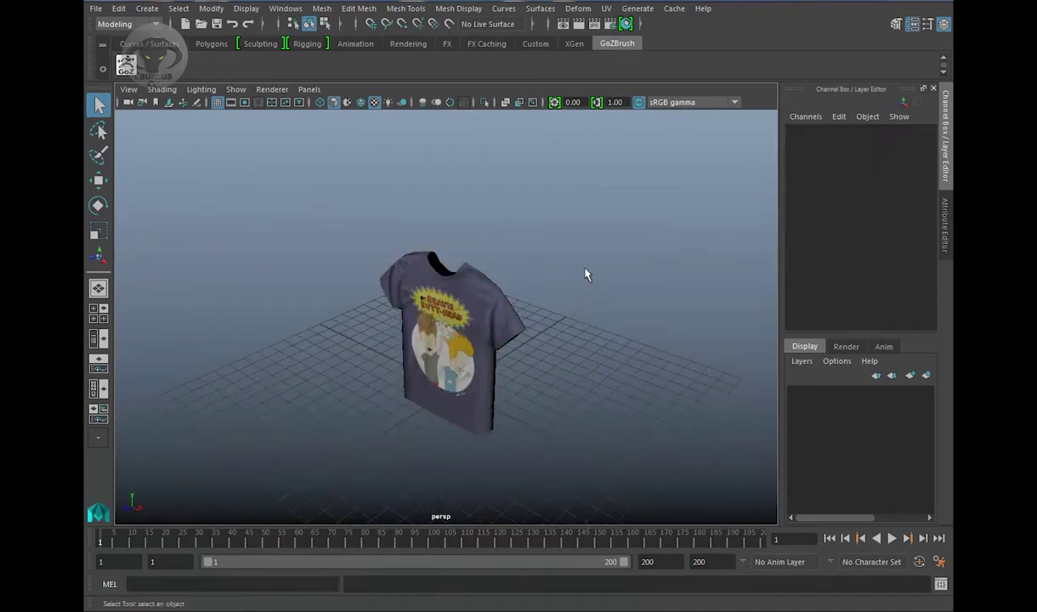
{"action": "left_click", "coordinate": [424, 331]}
{"action": "left_click", "coordinate": [576, 238]}
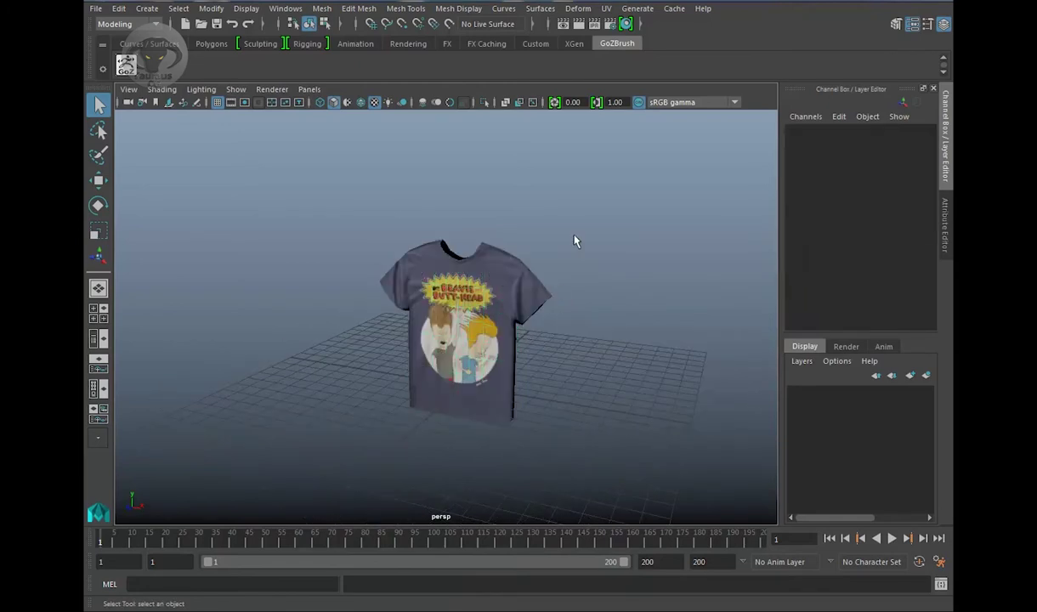
{"action": "left_click_drag", "start_coordinate": [545, 272], "coordinate": [371, 208], "text": "alt"}
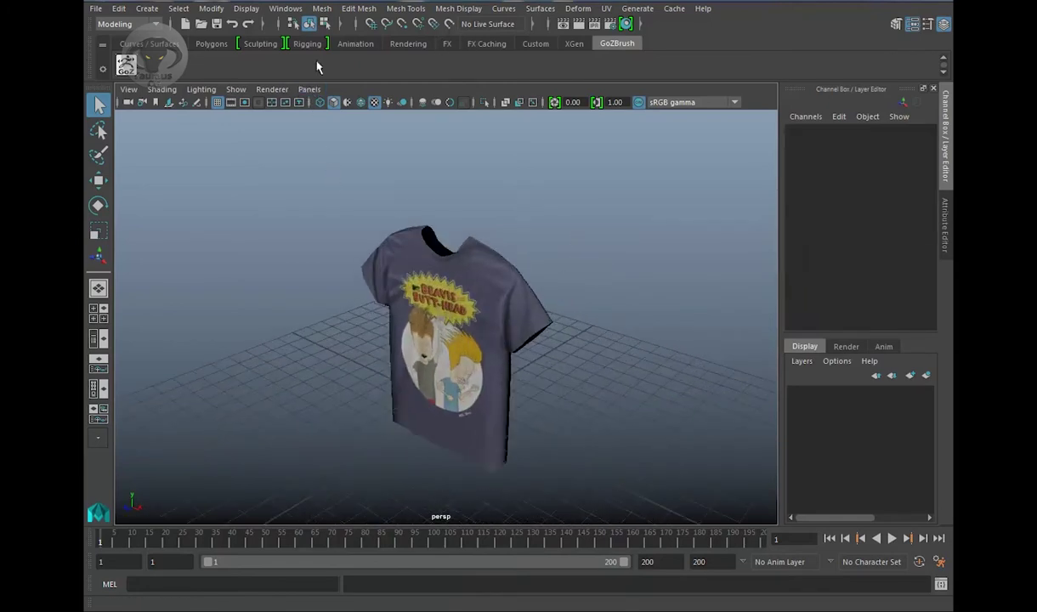
- Switch to the FX toolset and try to create an nCloth with nothing selected
{"action": "left_click", "coordinate": [136, 23]}
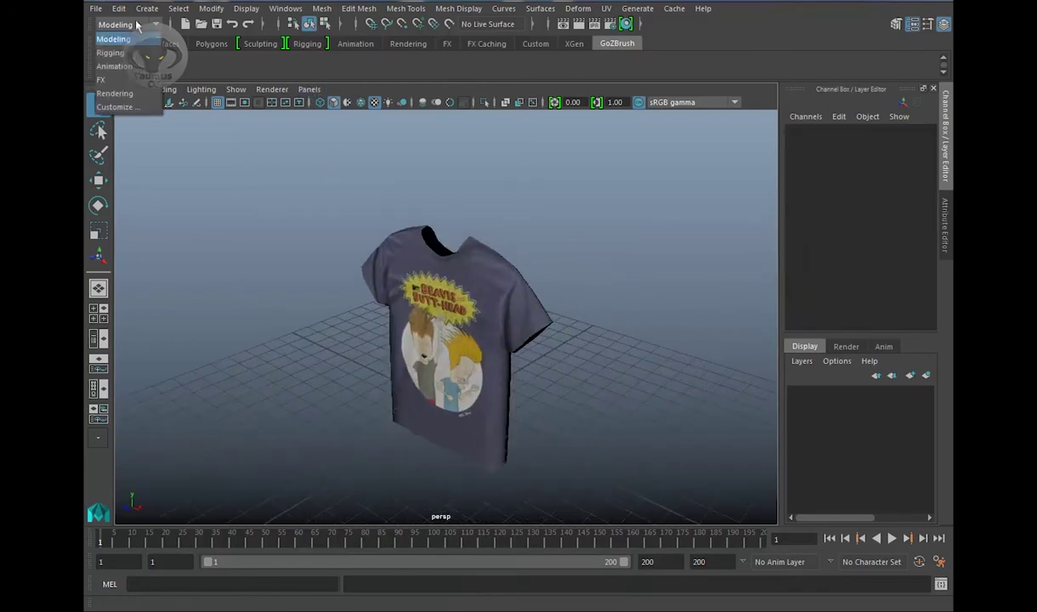
{"action": "left_click", "coordinate": [122, 79]}
{"action": "scroll", "coordinate": [483, 194], "scroll_direction": "up", "scroll_amount": 2}
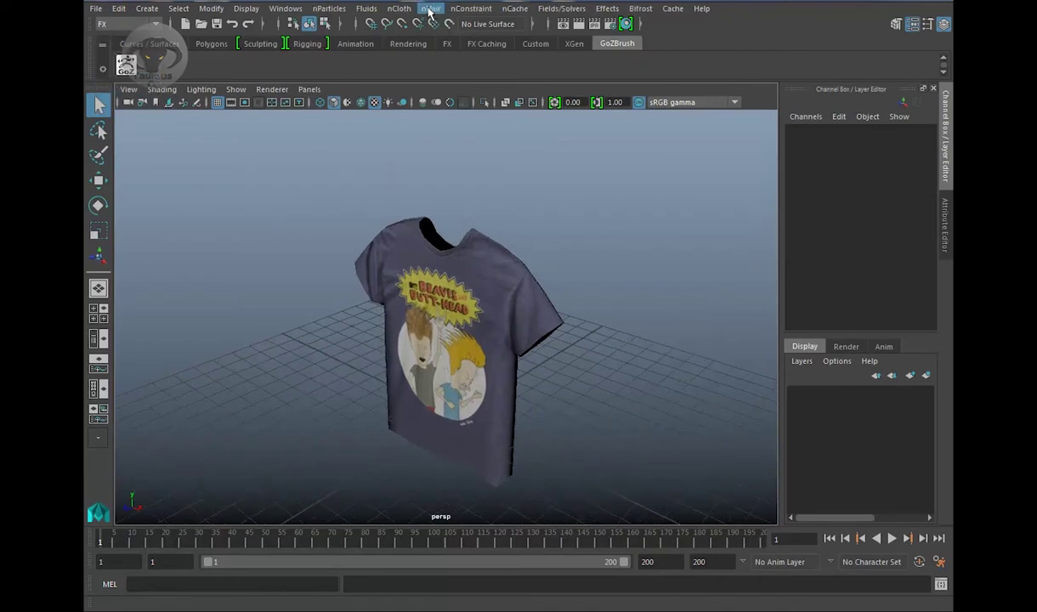
{"action": "left_click", "coordinate": [398, 8]}
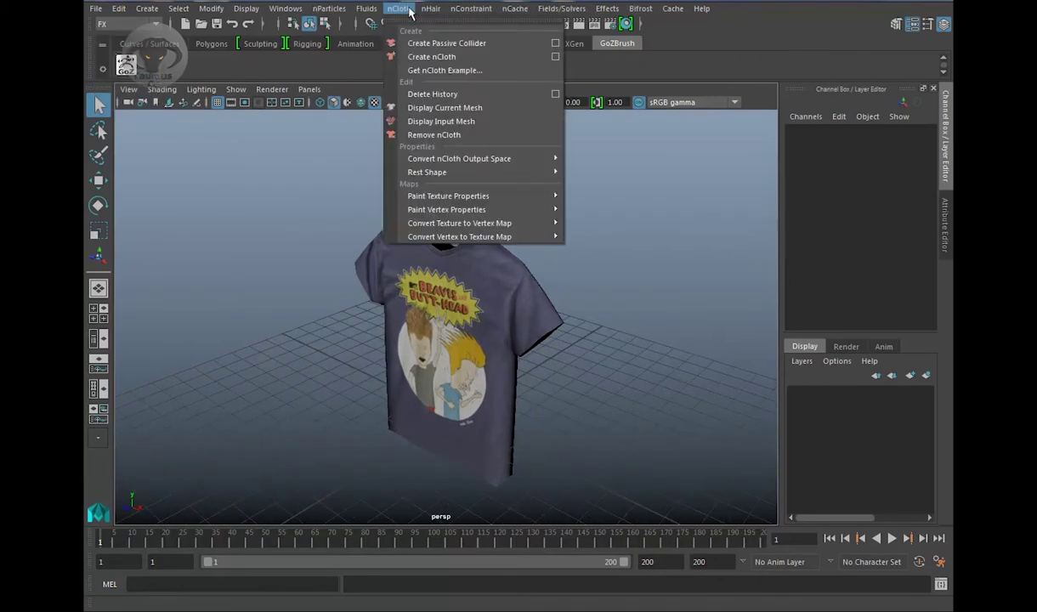
{"action": "left_click", "coordinate": [419, 57]}
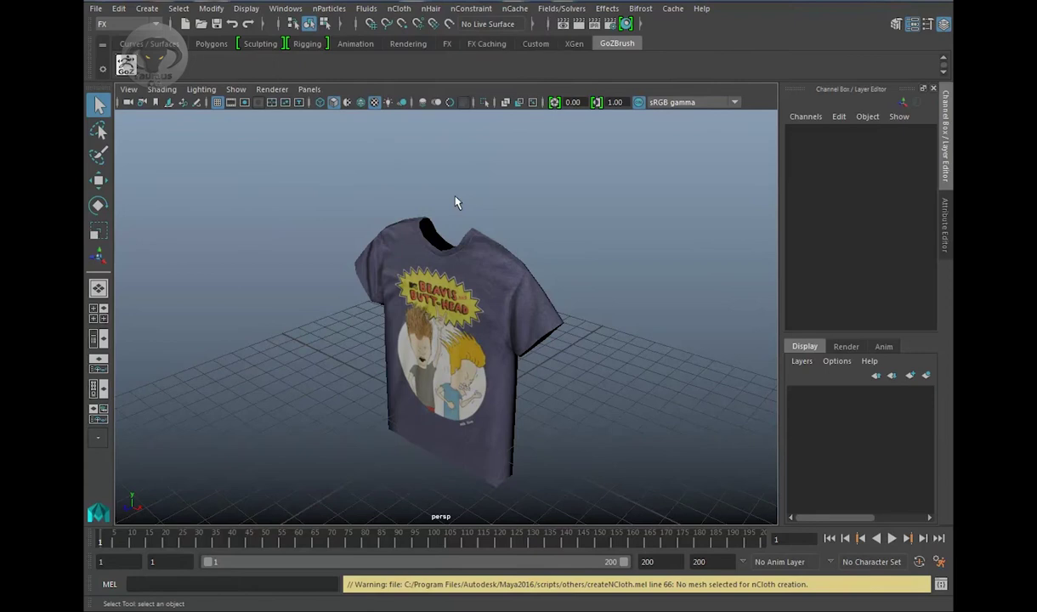
- Select the shirt mesh and play the timeline from the first frame to check its motion
{"action": "left_click", "coordinate": [527, 311]}
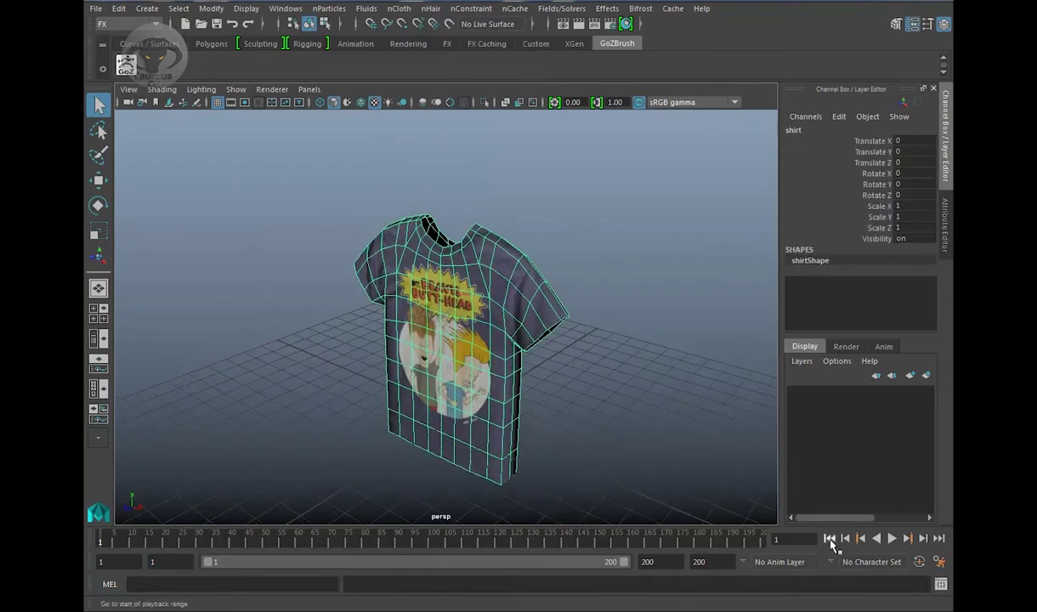
{"action": "left_click", "coordinate": [890, 538]}
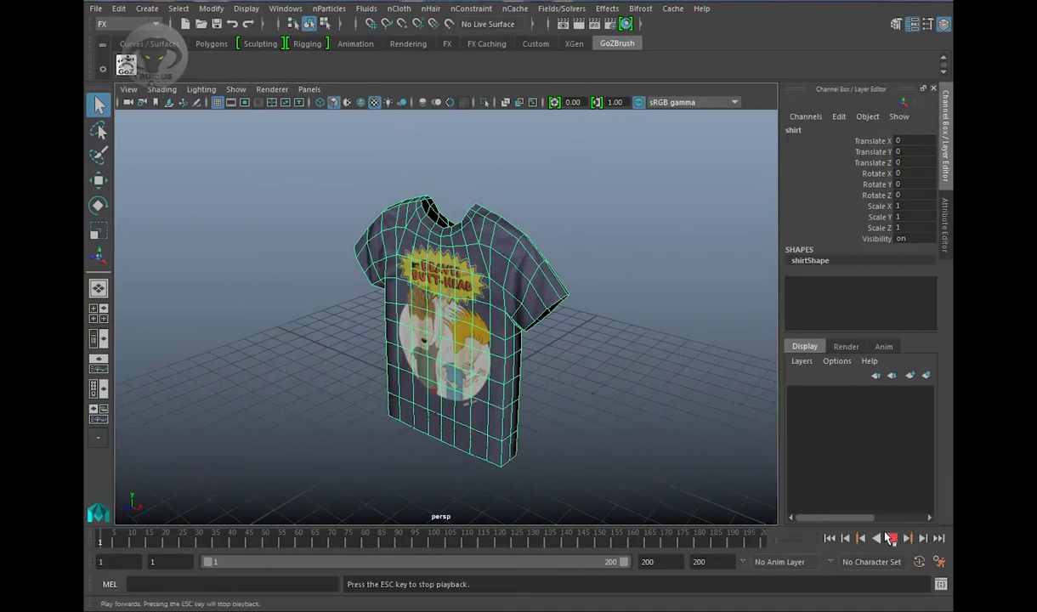
{"action": "left_click", "coordinate": [890, 538]}
{"action": "left_click", "coordinate": [829, 538]}
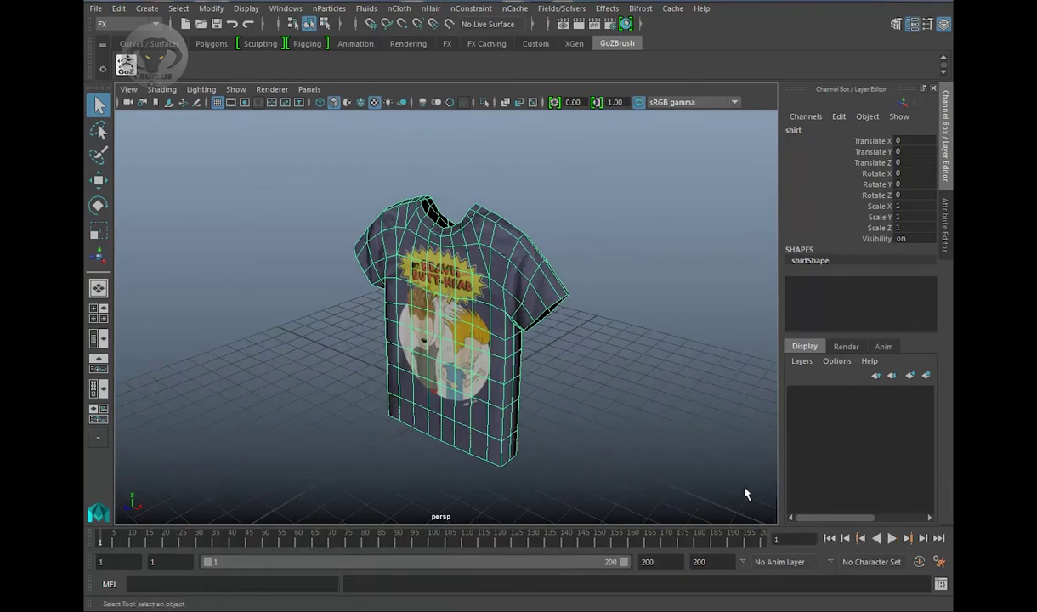
{"action": "left_click", "coordinate": [890, 537]}
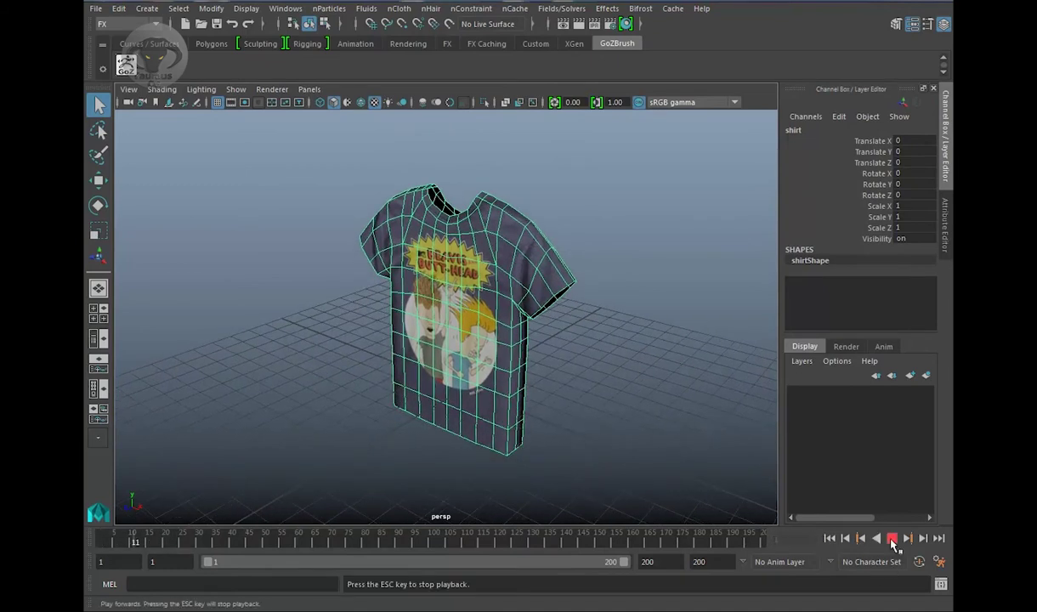
{"action": "key", "text": "Escape"}
{"action": "left_click_drag", "start_coordinate": [556, 397], "coordinate": [567, 382], "text": "alt"}
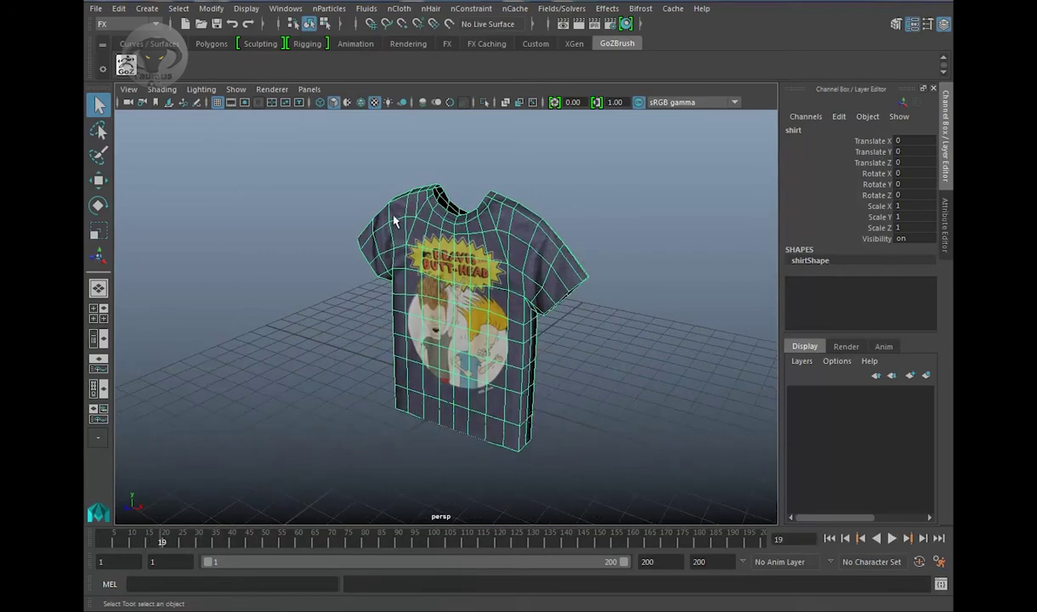
- Create an nCloth on the shirt with local space output and a new solver, and minimize the options dialog
{"action": "left_click", "coordinate": [398, 8]}
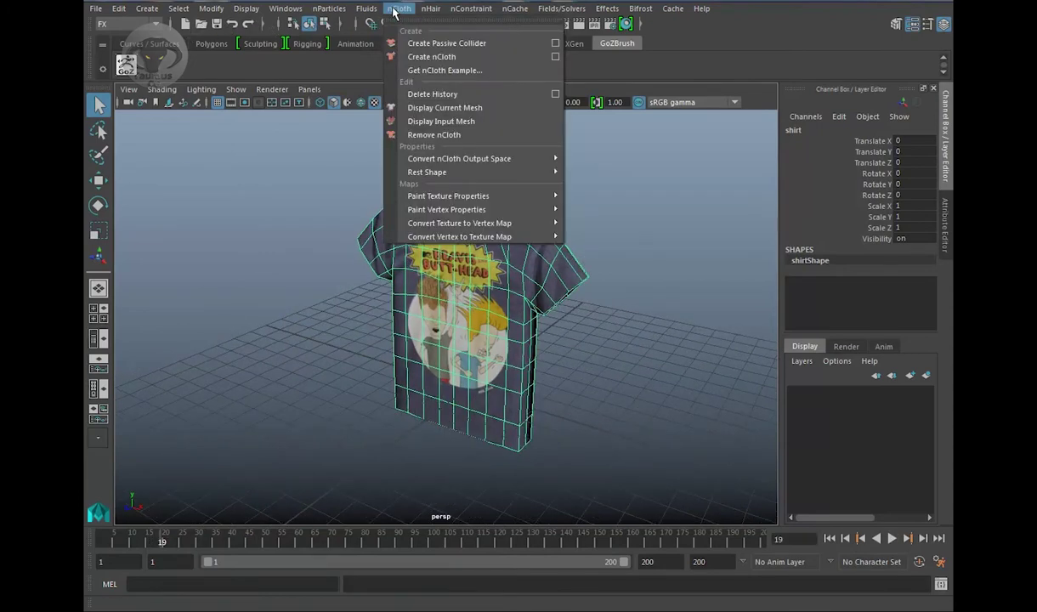
{"action": "left_click", "coordinate": [555, 56]}
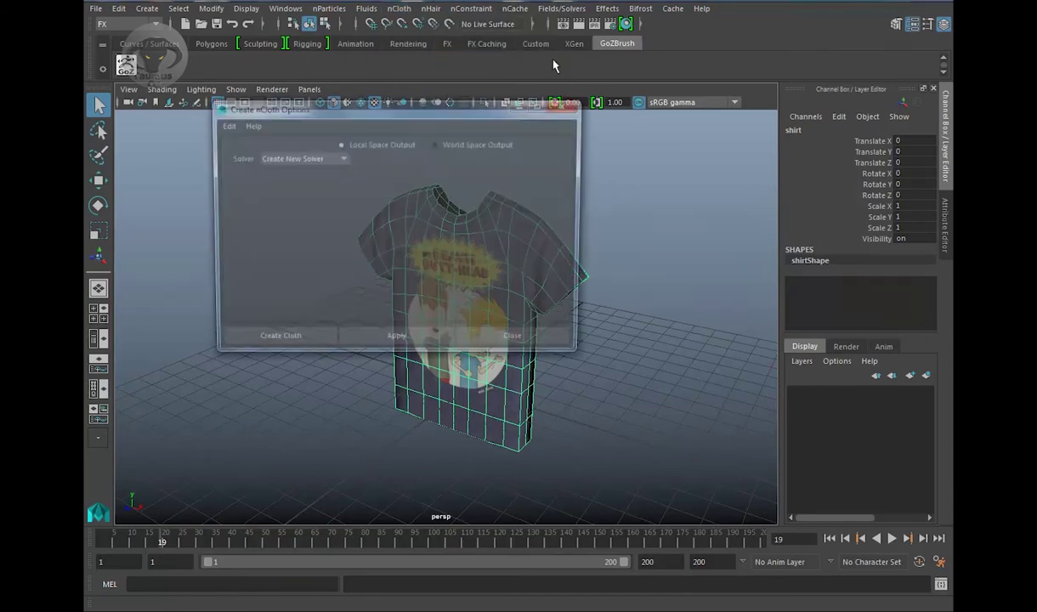
{"action": "left_click", "coordinate": [223, 125]}
{"action": "left_click", "coordinate": [276, 149]}
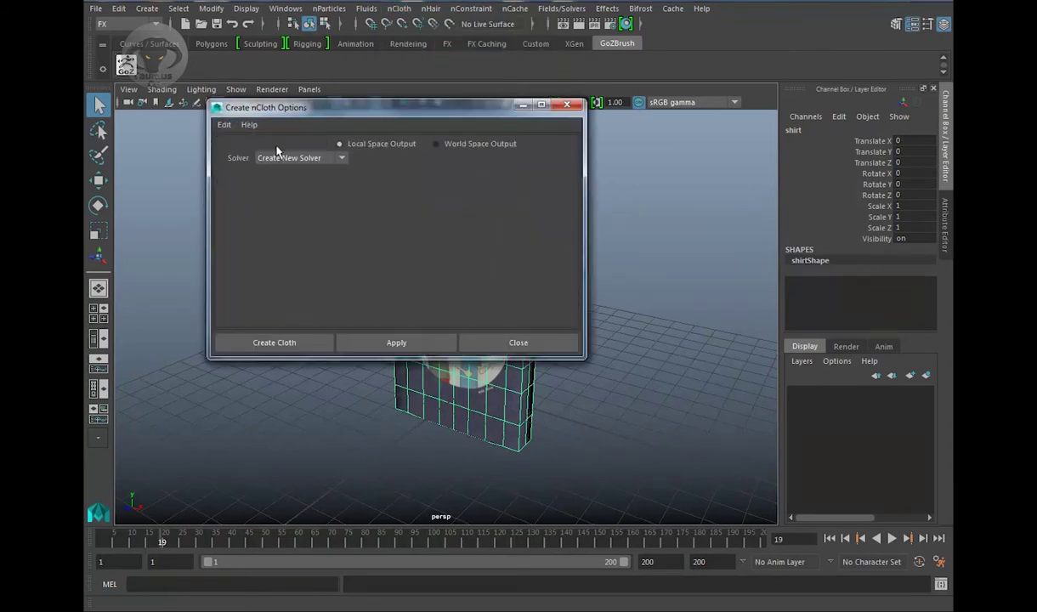
{"action": "left_click_drag", "start_coordinate": [363, 113], "coordinate": [665, 73]}
{"action": "left_click", "coordinate": [678, 301]}
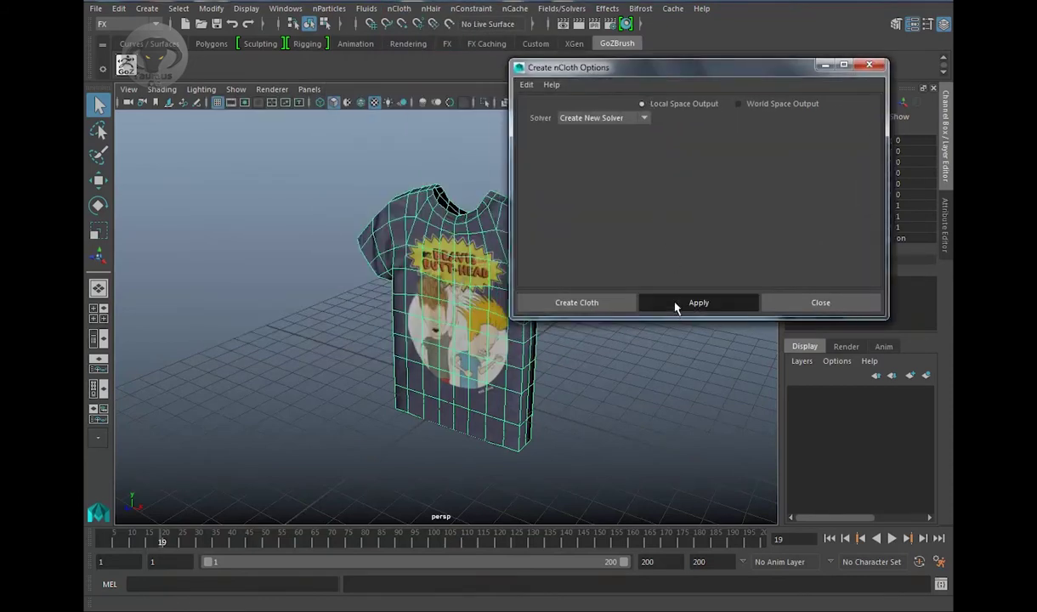
{"action": "left_click", "coordinate": [823, 65]}
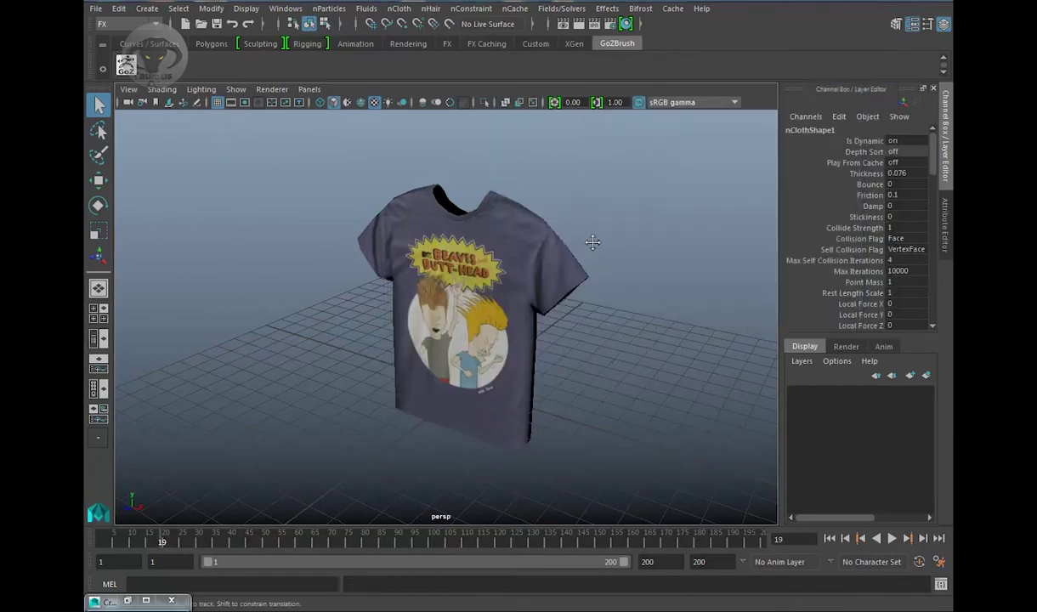
- Play the shirt's cloth simulation, stop it and return to the first frame
{"action": "left_click", "coordinate": [891, 538]}
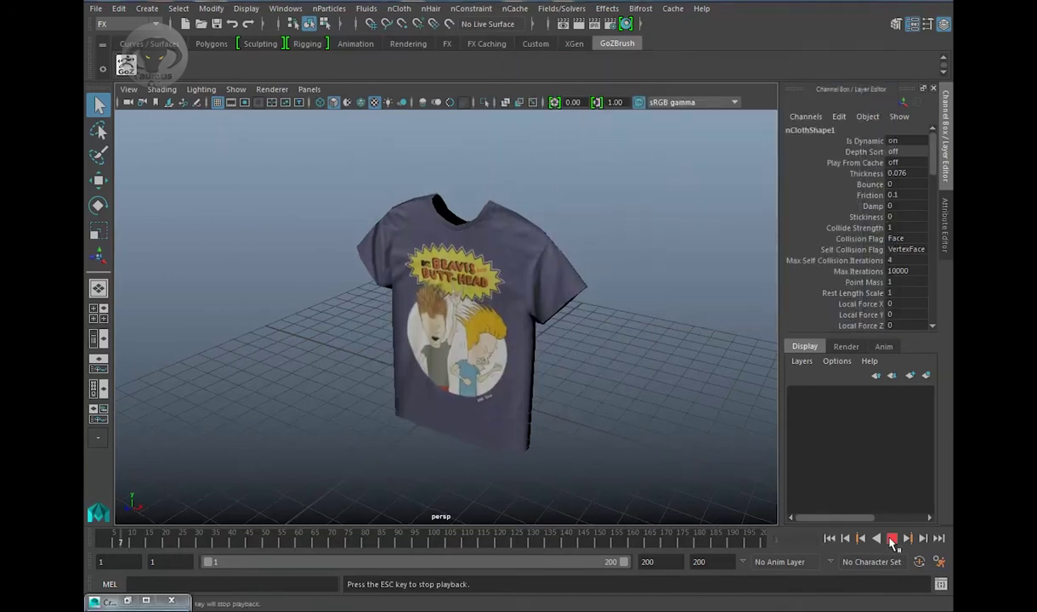
{"action": "left_click", "coordinate": [891, 538]}
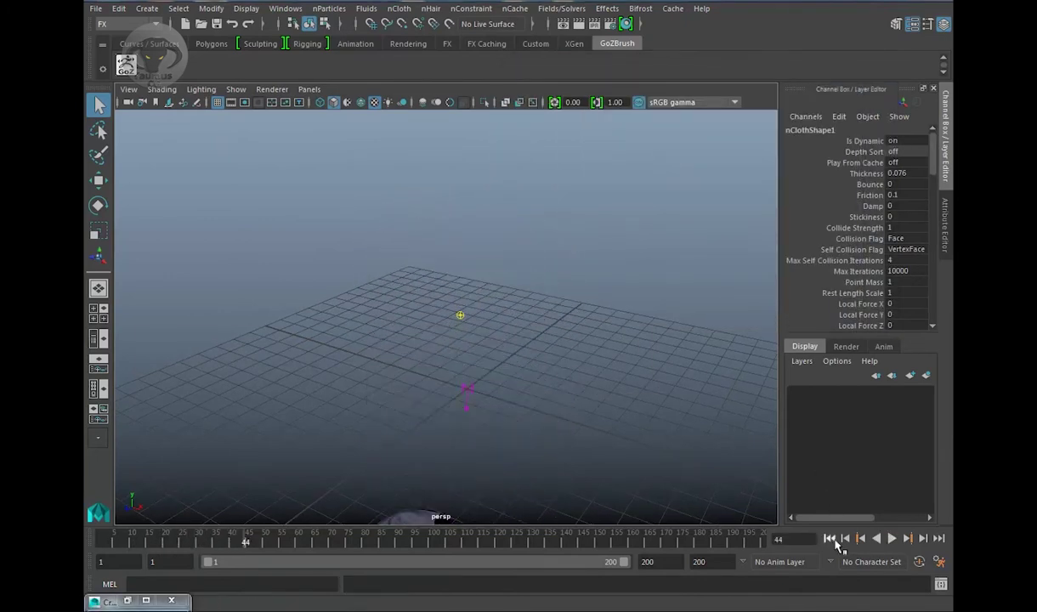
{"action": "left_click", "coordinate": [831, 537]}
{"action": "left_click_drag", "start_coordinate": [659, 320], "coordinate": [405, 260], "text": "alt"}
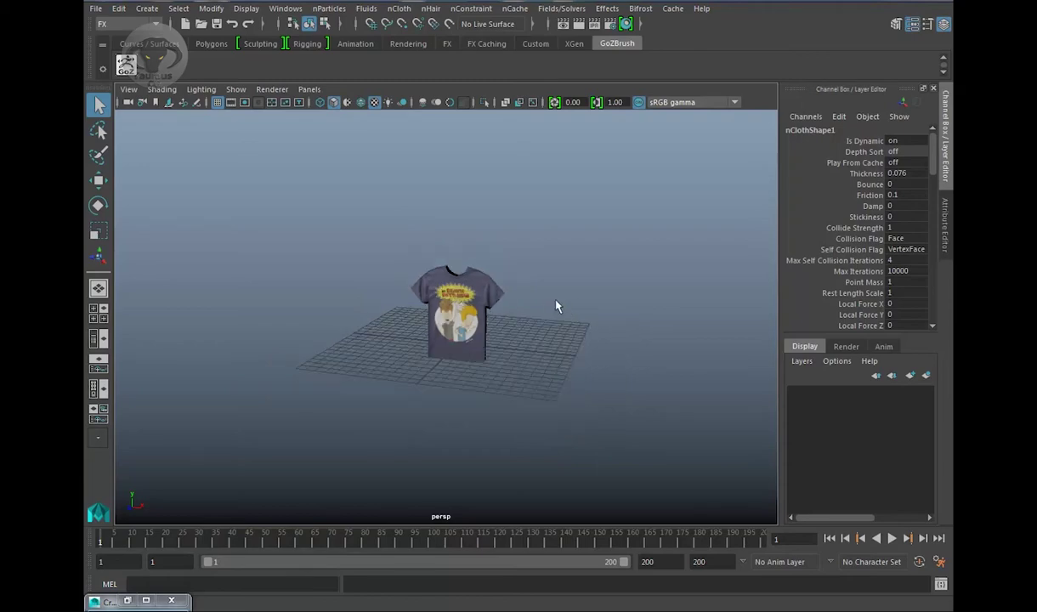
- Switch to the front view and create a polygon plane at the origin
{"action": "key", "text": "space"}
{"action": "left_click_drag", "start_coordinate": [557, 304], "coordinate": [583, 340]}
{"action": "right_click_drag", "start_coordinate": [583, 340], "coordinate": [493, 312], "text": "alt"}
{"action": "middle_click_drag", "start_coordinate": [493, 312], "coordinate": [555, 339], "text": "alt"}
{"action": "left_click", "coordinate": [146, 9]}
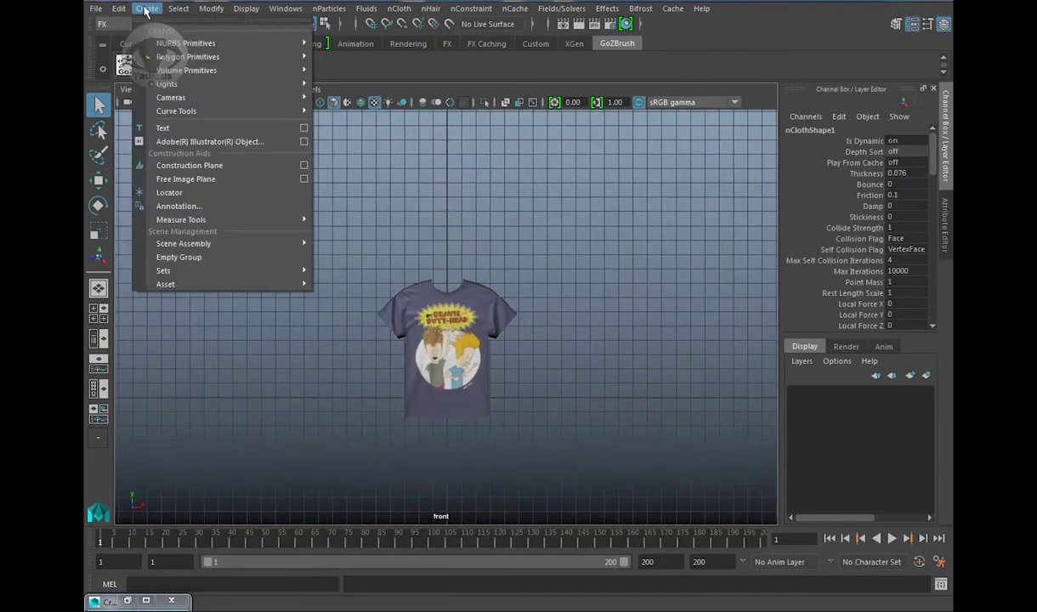
{"action": "mouse_move", "coordinate": [204, 56]}
{"action": "left_click", "coordinate": [381, 123]}
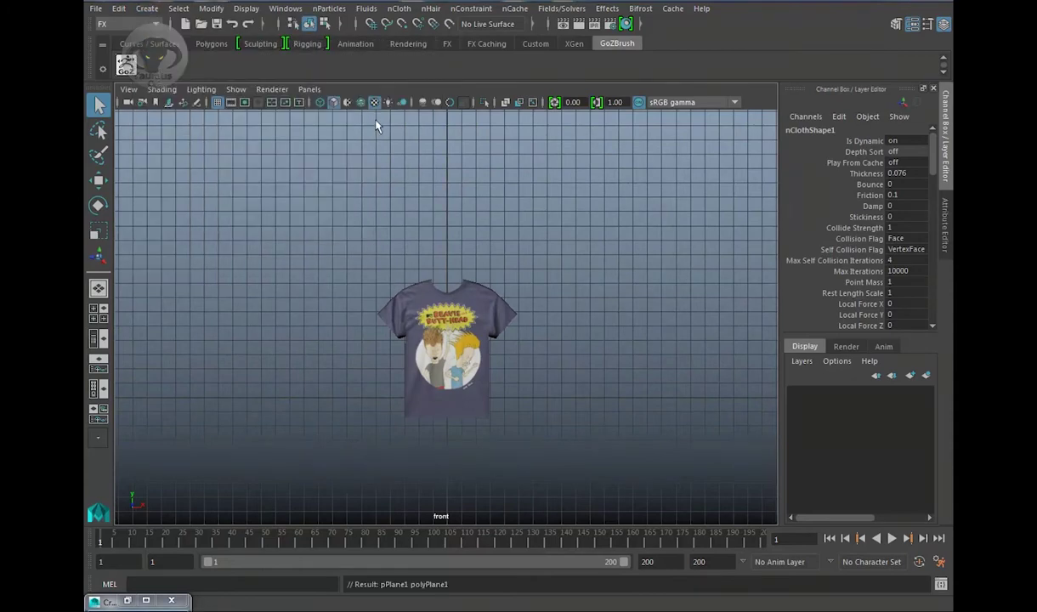
- Move the new plane above the shirt's collar, to about 0.11 in X and 11.256 in Y
{"action": "key", "text": "w"}
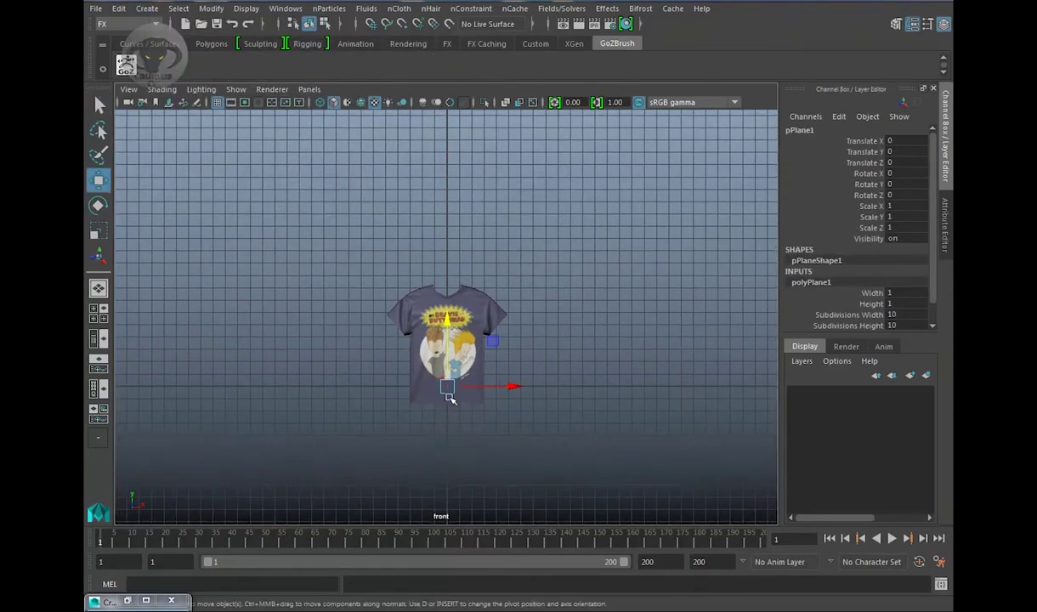
{"action": "left_click_drag", "start_coordinate": [447, 384], "coordinate": [443, 250]}
{"action": "scroll", "coordinate": [510, 357], "scroll_direction": "up", "scroll_amount": 5}
{"action": "middle_click_drag", "start_coordinate": [548, 379], "coordinate": [506, 424], "text": "alt"}
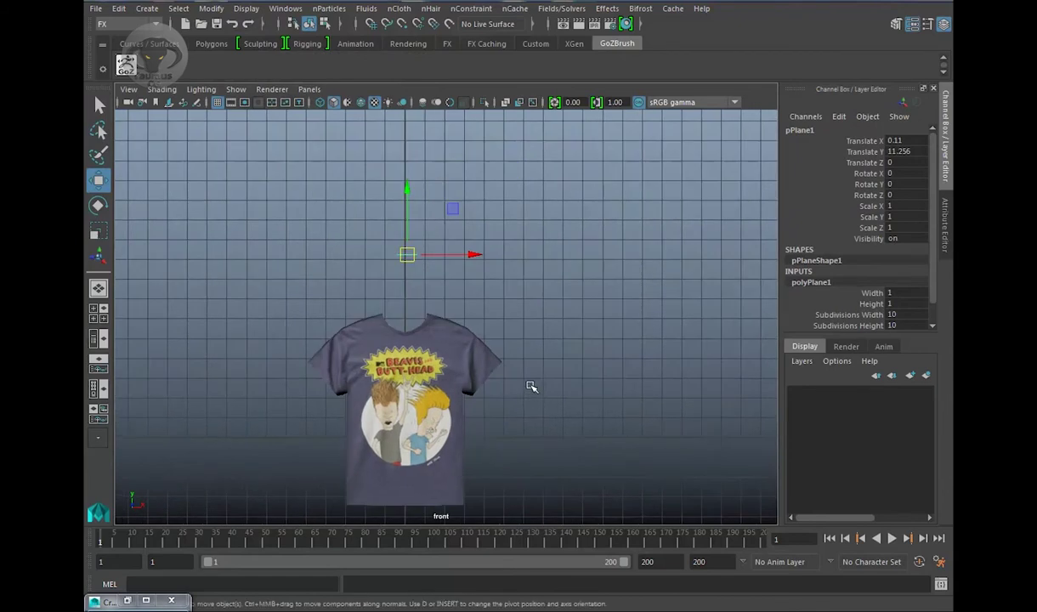
- Rotate the plane 90 degrees about X and stretch it into a long strip with Scale X of about 39.213
{"action": "key", "text": "e"}
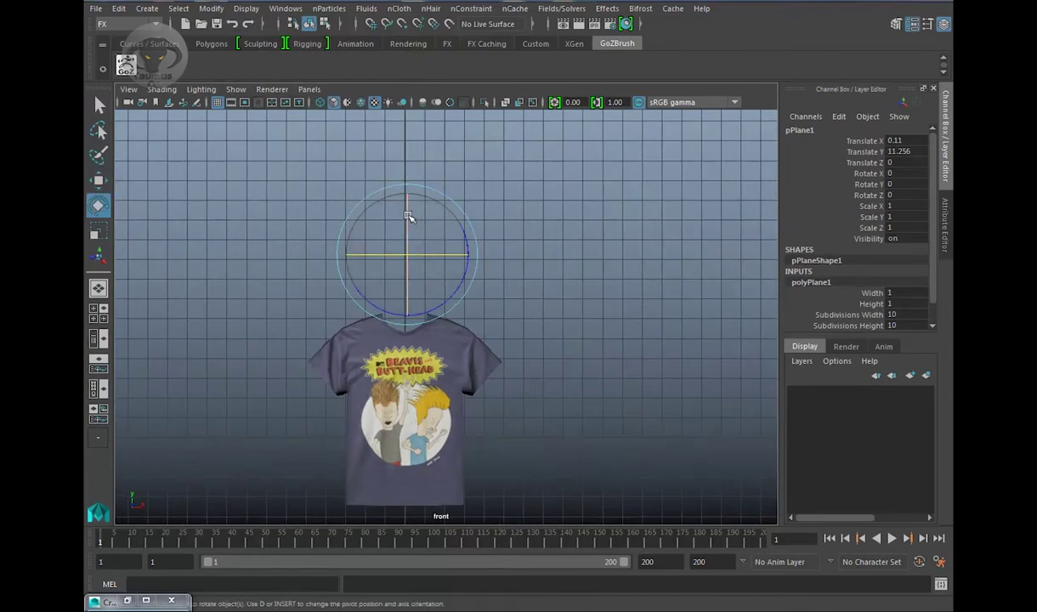
{"action": "left_click_drag", "start_coordinate": [408, 217], "coordinate": [407, 309]}
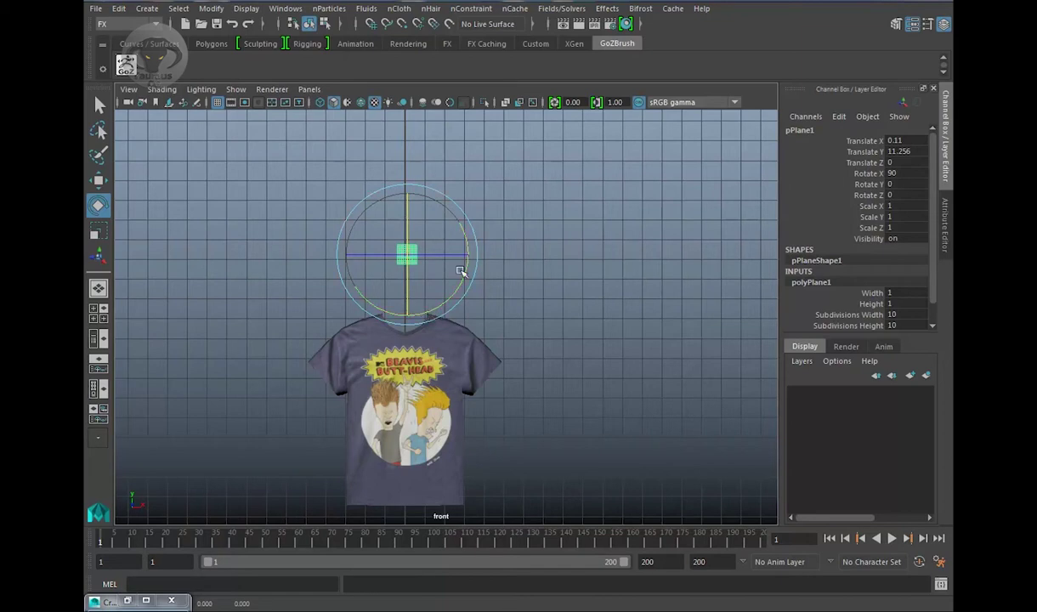
{"action": "key", "text": "r"}
{"action": "left_click_drag", "start_coordinate": [467, 253], "coordinate": [736, 253]}
{"action": "left_click_drag", "start_coordinate": [476, 254], "coordinate": [731, 255]}
{"action": "right_click_drag", "start_coordinate": [708, 294], "coordinate": [499, 275], "text": "alt"}
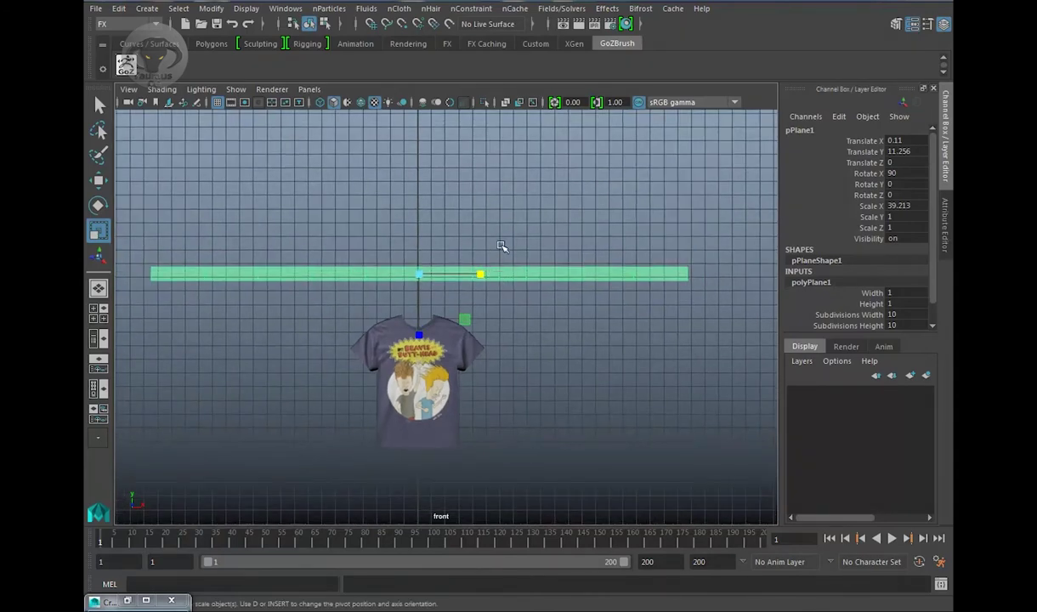
- Reduce the plane's Subdivisions Height to 2
{"action": "left_click", "coordinate": [493, 279]}
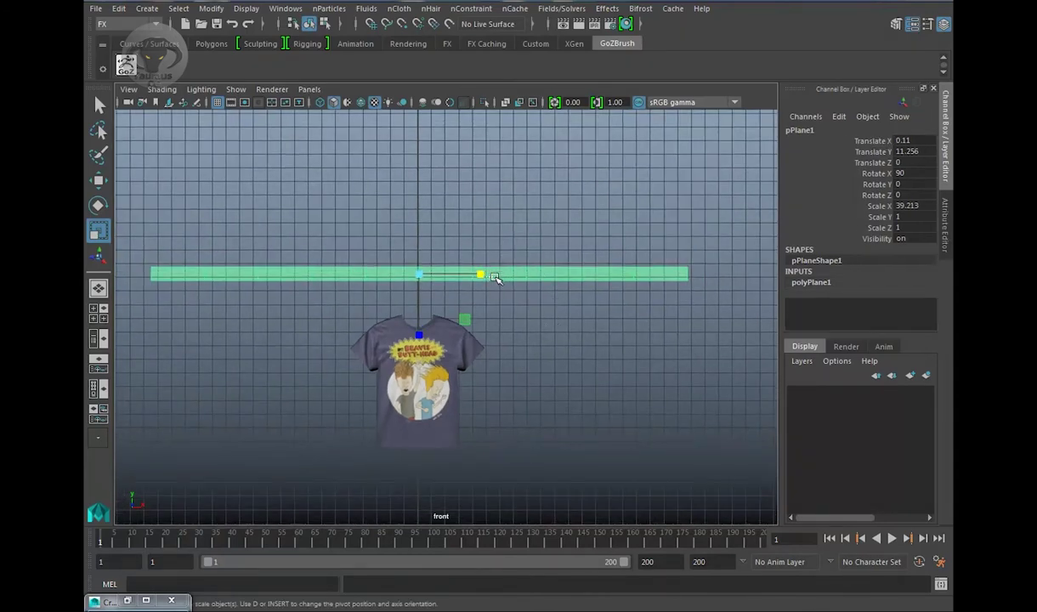
{"action": "left_click", "coordinate": [812, 282]}
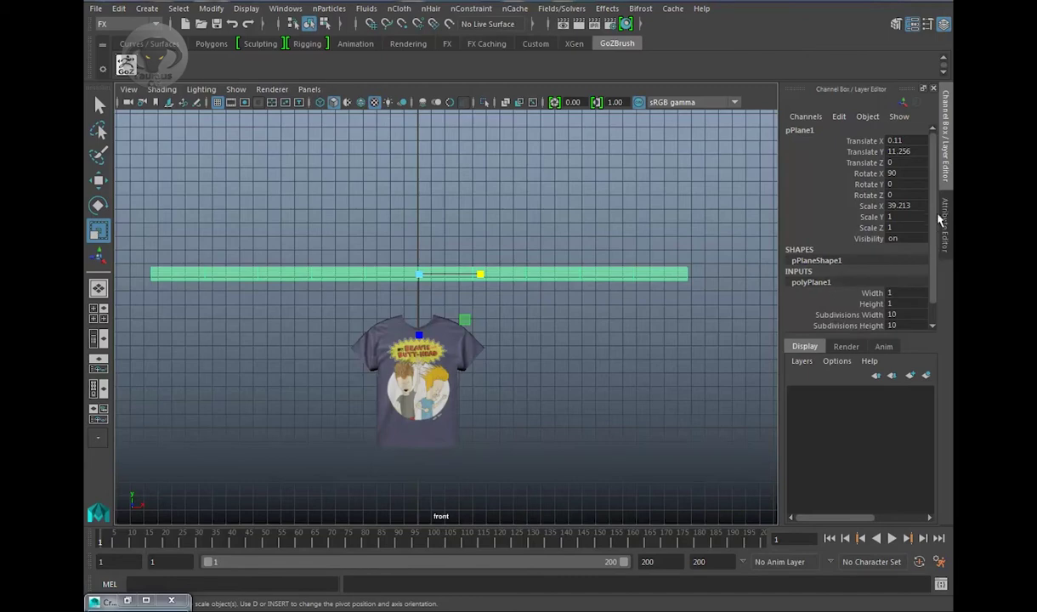
{"action": "scroll", "coordinate": [937, 223], "scroll_direction": "down", "scroll_amount": 1}
{"action": "left_click", "coordinate": [841, 304]}
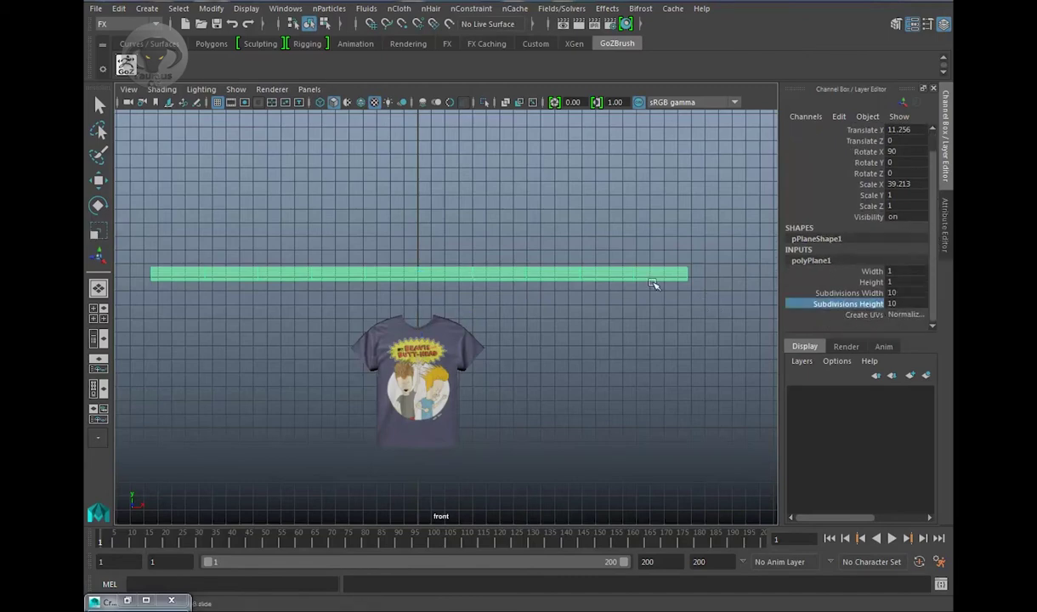
{"action": "middle_click_drag", "start_coordinate": [652, 285], "coordinate": [602, 284]}
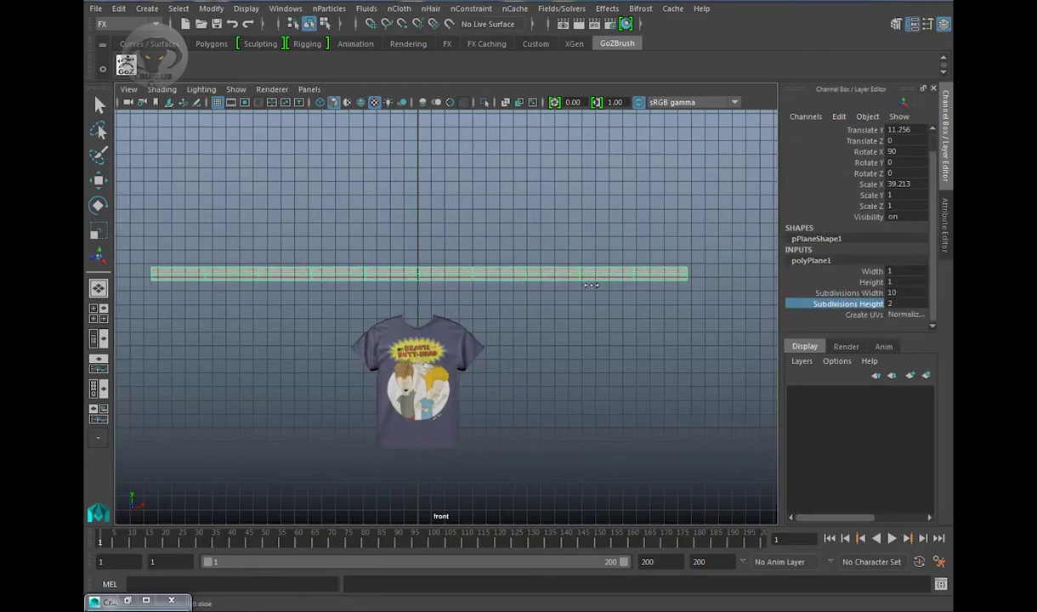
- Widen the strip to a Scale X of about 44.551 and lower it to about 9.516 in Y
{"action": "scroll", "coordinate": [560, 262], "scroll_direction": "down", "scroll_amount": 2}
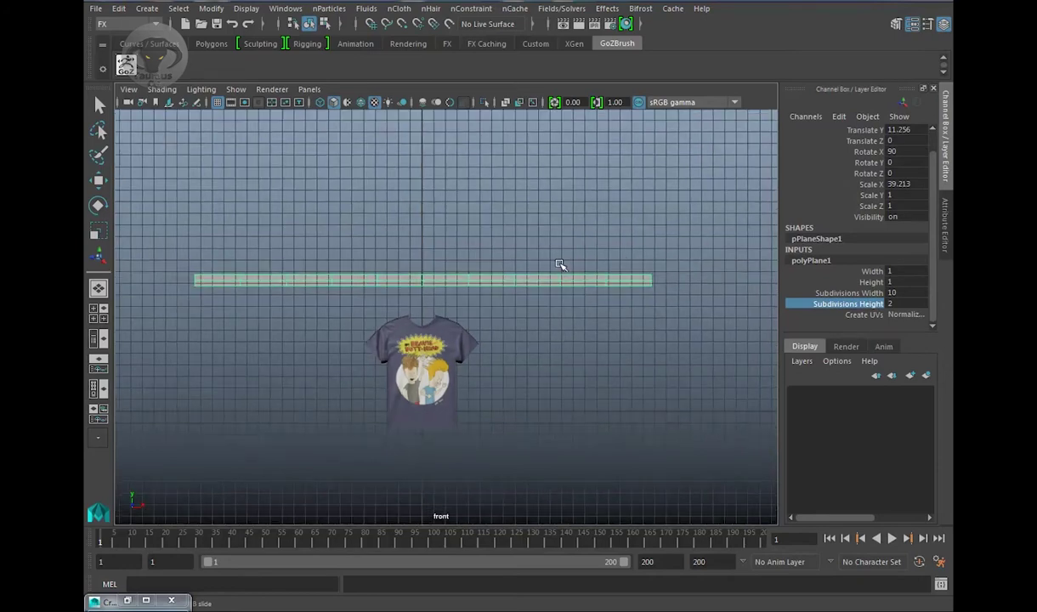
{"action": "key", "text": "r"}
{"action": "left_click_drag", "start_coordinate": [482, 283], "coordinate": [492, 283]}
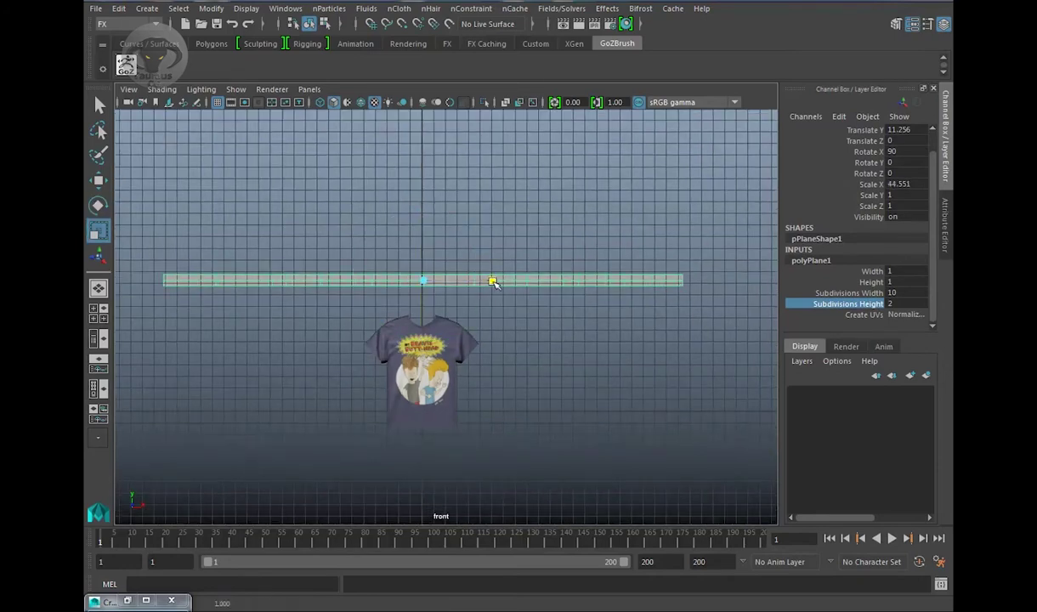
{"action": "scroll", "coordinate": [493, 282], "scroll_direction": "down", "scroll_amount": 1}
{"action": "key", "text": "w"}
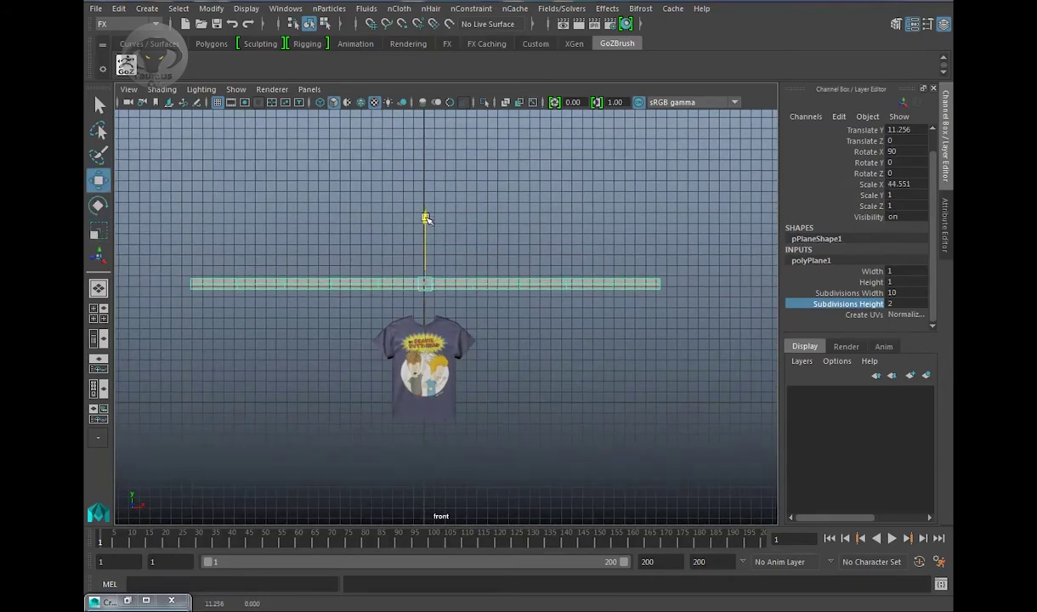
{"action": "left_click_drag", "start_coordinate": [426, 218], "coordinate": [426, 237]}
- Return to the perspective view and narrow the strip to a Scale Z of about 0.428
{"action": "key", "text": "space"}
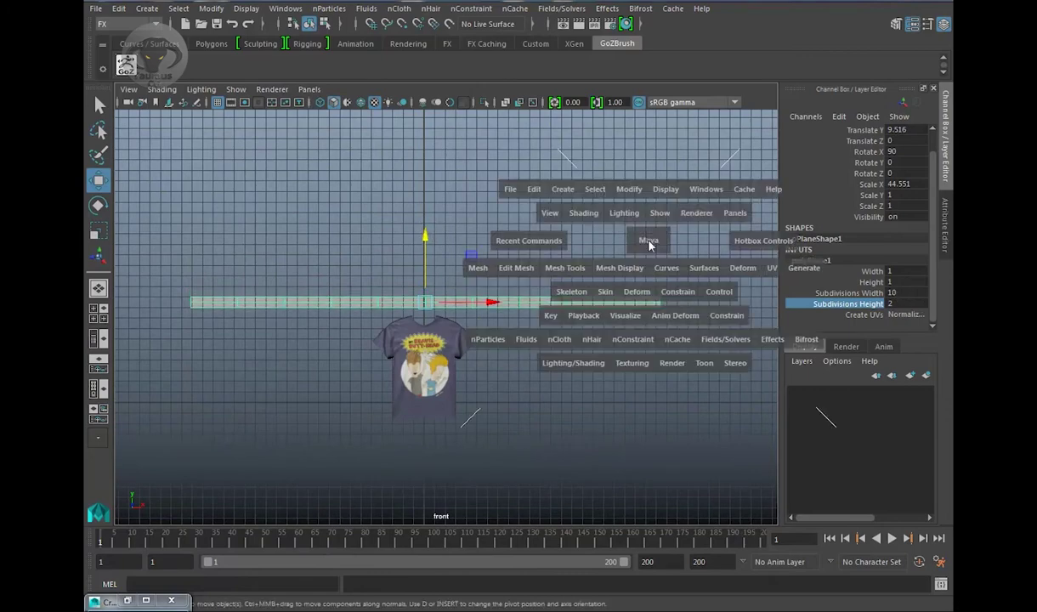
{"action": "left_click_drag", "start_coordinate": [649, 245], "coordinate": [590, 278]}
{"action": "key", "text": "r"}
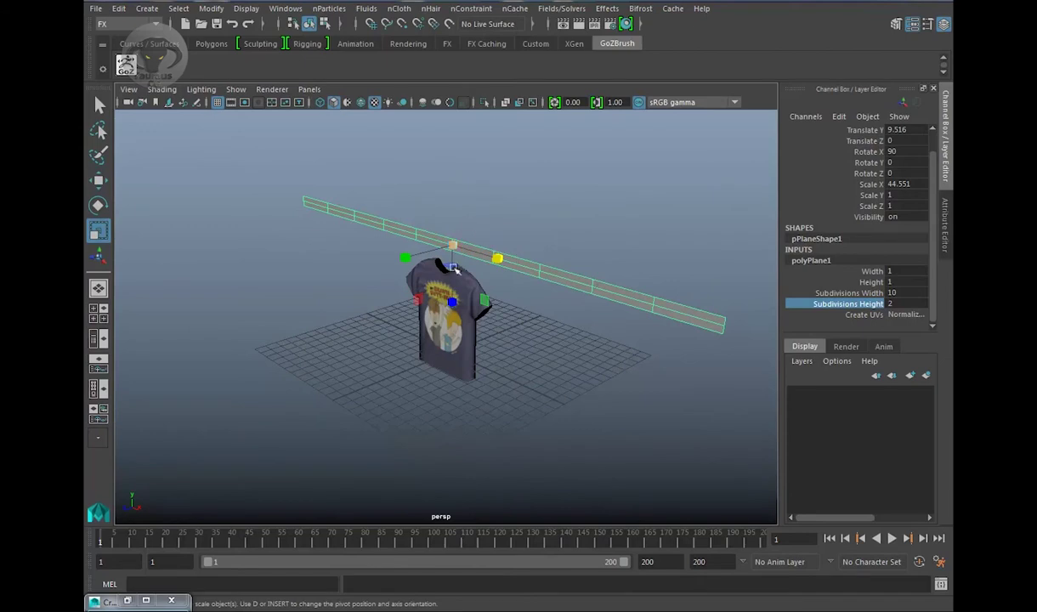
{"action": "left_click_drag", "start_coordinate": [497, 257], "coordinate": [471, 289]}
- Position the strip just above the shirt's neckline at about 8.567 in Y and 0.505 in Z
{"action": "key", "text": "w"}
{"action": "left_click_drag", "start_coordinate": [462, 171], "coordinate": [463, 186]}
{"action": "left_click_drag", "start_coordinate": [480, 249], "coordinate": [409, 236], "text": "alt"}
{"action": "left_click_drag", "start_coordinate": [364, 187], "coordinate": [364, 188]}
{"action": "left_click_drag", "start_coordinate": [410, 229], "coordinate": [579, 217], "text": "alt"}
{"action": "middle_click_drag", "start_coordinate": [579, 218], "coordinate": [574, 264], "text": "alt"}
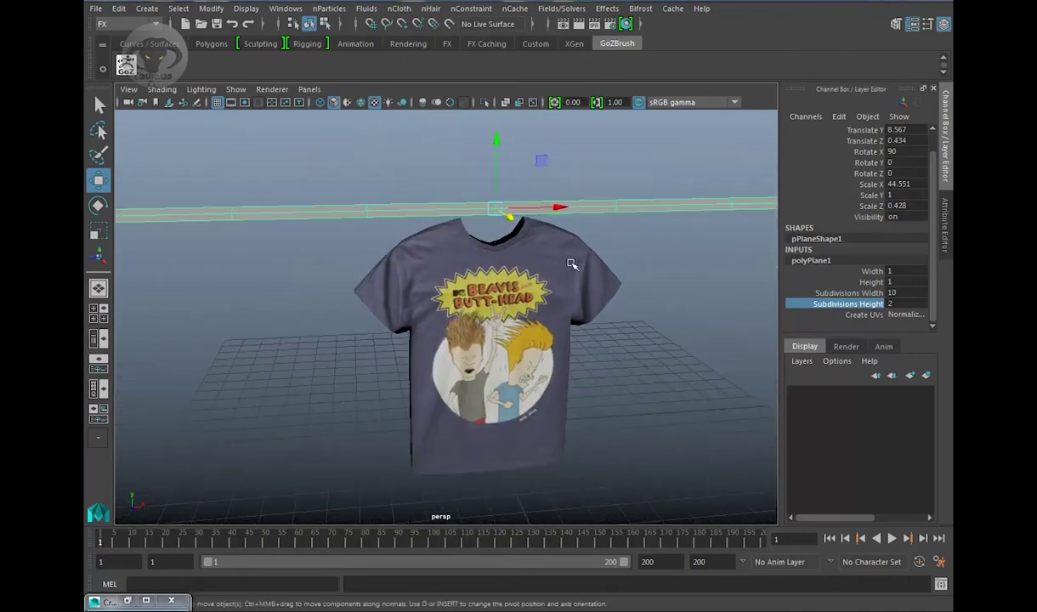
{"action": "right_click_drag", "start_coordinate": [573, 263], "coordinate": [583, 322], "text": "alt"}
{"action": "left_click_drag", "start_coordinate": [583, 322], "coordinate": [620, 331], "text": "alt"}
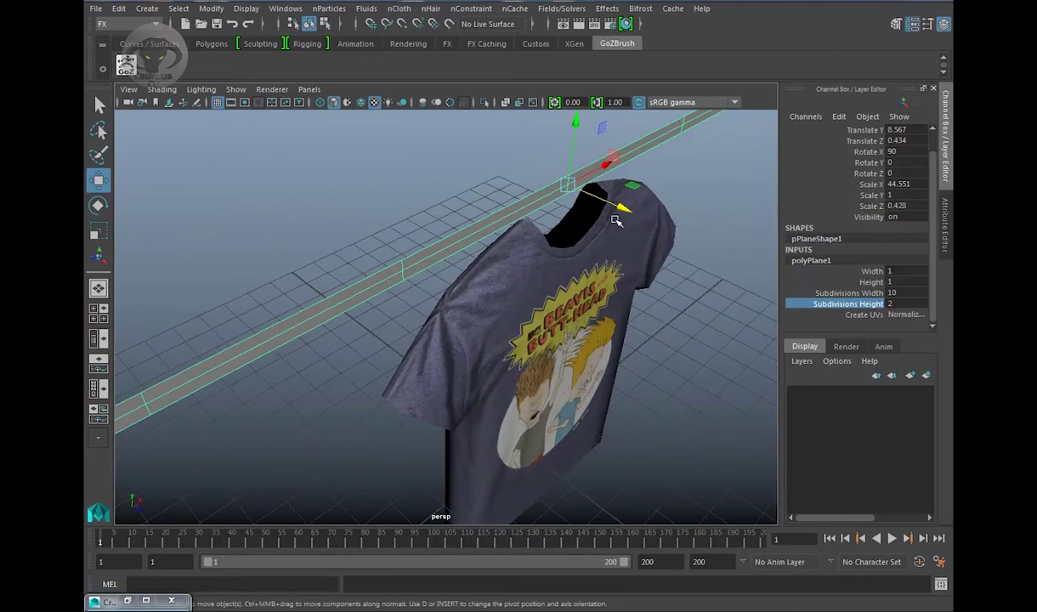
{"action": "left_click_drag", "start_coordinate": [587, 211], "coordinate": [441, 284], "text": "alt"}
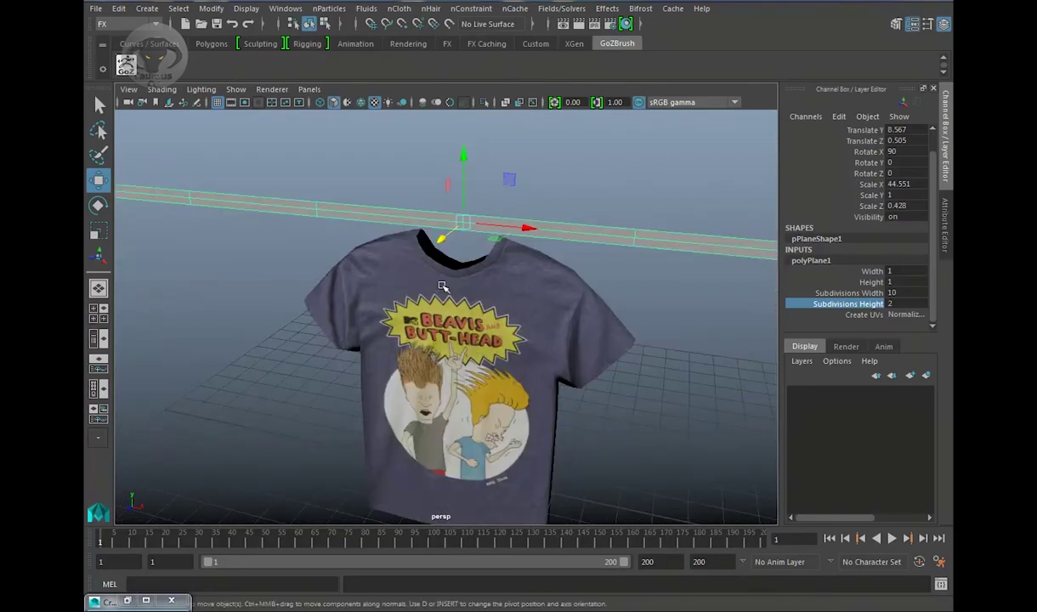
- Thin the strip further to a Scale Z of about 0.224 and check it against the shirt
{"action": "key", "text": "e"}
{"action": "key", "text": "r"}
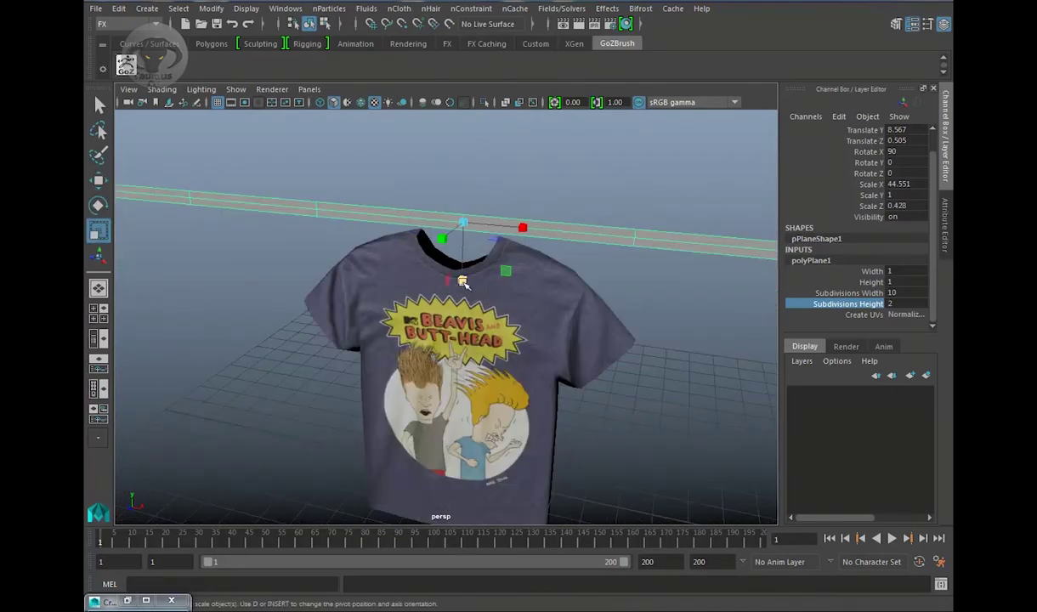
{"action": "left_click_drag", "start_coordinate": [461, 281], "coordinate": [463, 254]}
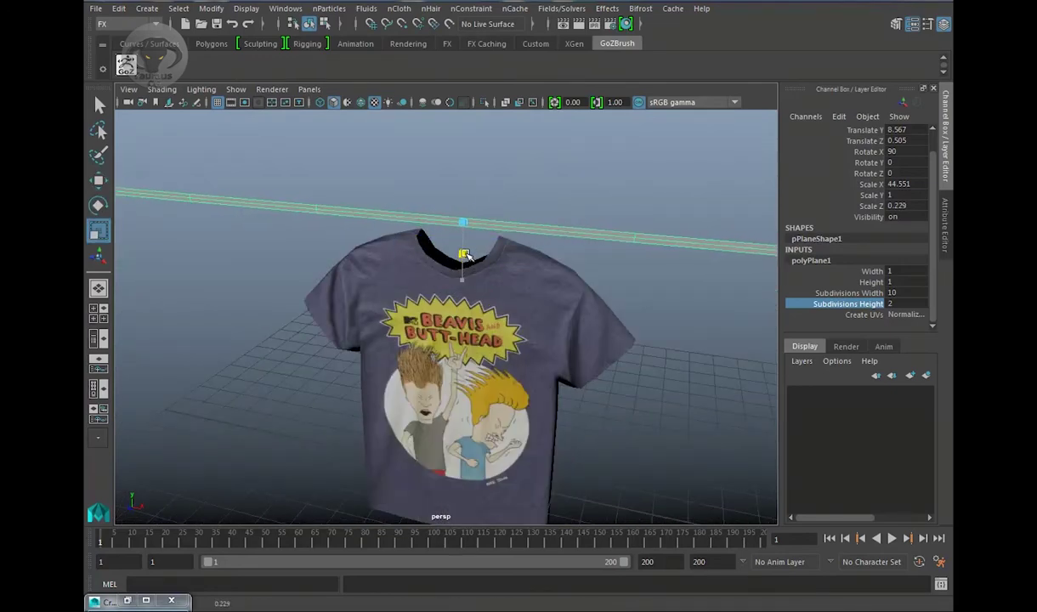
{"action": "left_click_drag", "start_coordinate": [660, 355], "coordinate": [608, 364], "text": "alt"}
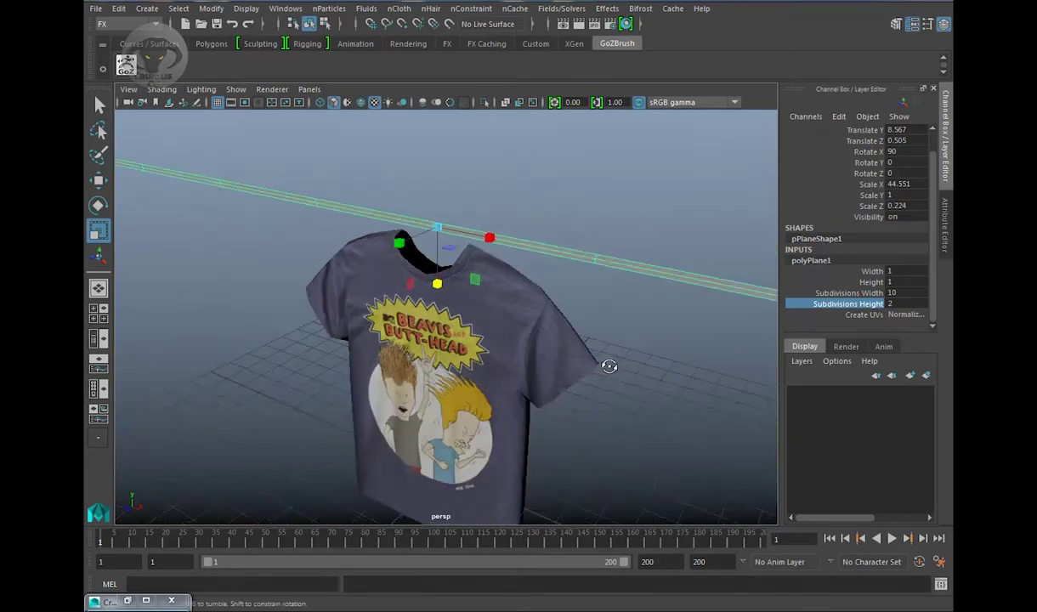
{"action": "right_click_drag", "start_coordinate": [608, 364], "coordinate": [548, 357], "text": "alt"}
{"action": "left_click_drag", "start_coordinate": [548, 357], "coordinate": [506, 335], "text": "alt"}
{"action": "middle_click_drag", "start_coordinate": [506, 336], "coordinate": [497, 327], "text": "alt"}
{"action": "right_click_drag", "start_coordinate": [497, 327], "coordinate": [520, 328], "text": "alt"}
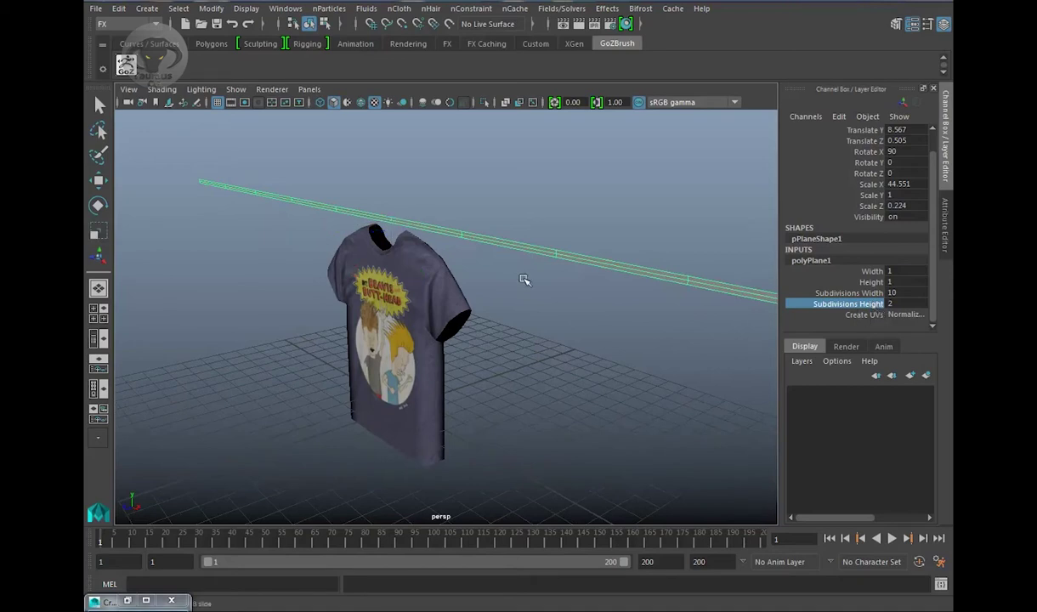
{"action": "middle_click_drag", "start_coordinate": [501, 267], "coordinate": [602, 280]}
{"action": "key", "text": "ctrl+z"}
{"action": "key", "text": "ctrl+z"}
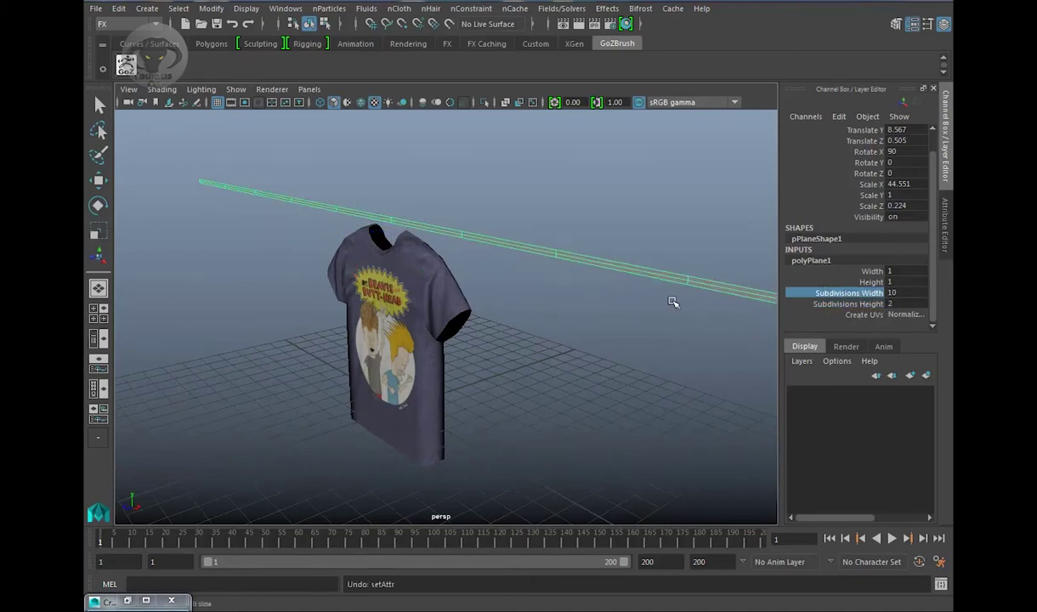
- Increase the strip's Subdivisions Width to 43
{"action": "middle_click_drag", "start_coordinate": [482, 232], "coordinate": [586, 241]}
{"action": "middle_click_drag", "start_coordinate": [679, 247], "coordinate": [688, 248]}
{"action": "right_click_drag", "start_coordinate": [724, 280], "coordinate": [520, 244], "text": "alt"}
{"action": "middle_click_drag", "start_coordinate": [540, 245], "coordinate": [545, 244]}
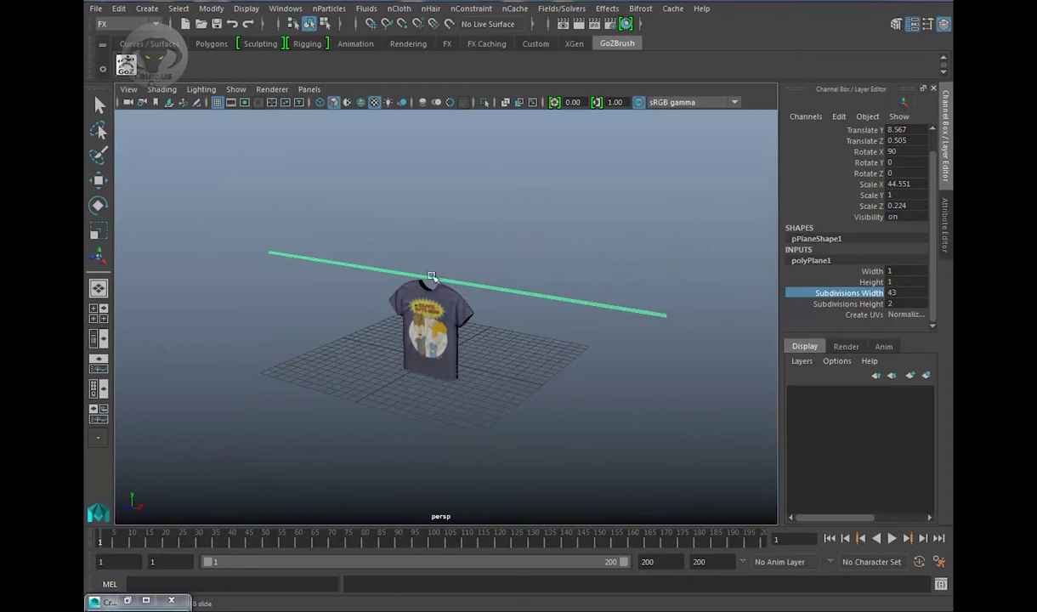
- Shorten the strip to a Scale X of about 41.122
{"action": "left_click_drag", "start_coordinate": [429, 276], "coordinate": [535, 297], "text": "alt"}
{"action": "right_click_drag", "start_coordinate": [536, 297], "coordinate": [597, 372], "text": "alt"}
{"action": "left_click_drag", "start_coordinate": [597, 372], "coordinate": [507, 350], "text": "alt"}
{"action": "right_click_drag", "start_coordinate": [582, 366], "coordinate": [463, 323], "text": "alt"}
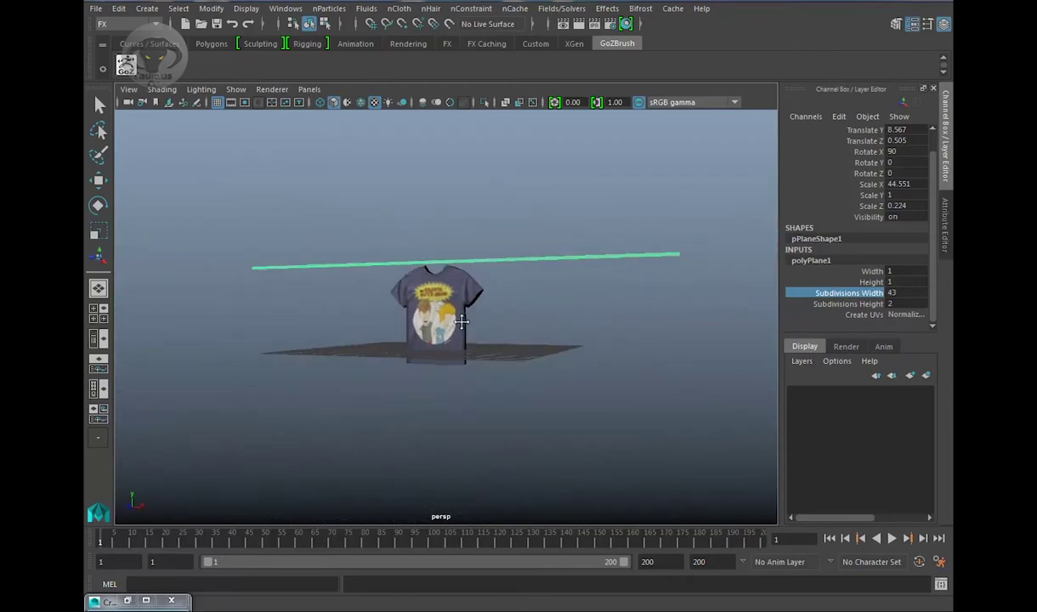
{"action": "left_click_drag", "start_coordinate": [463, 323], "coordinate": [520, 347], "text": "alt"}
{"action": "key", "text": "r"}
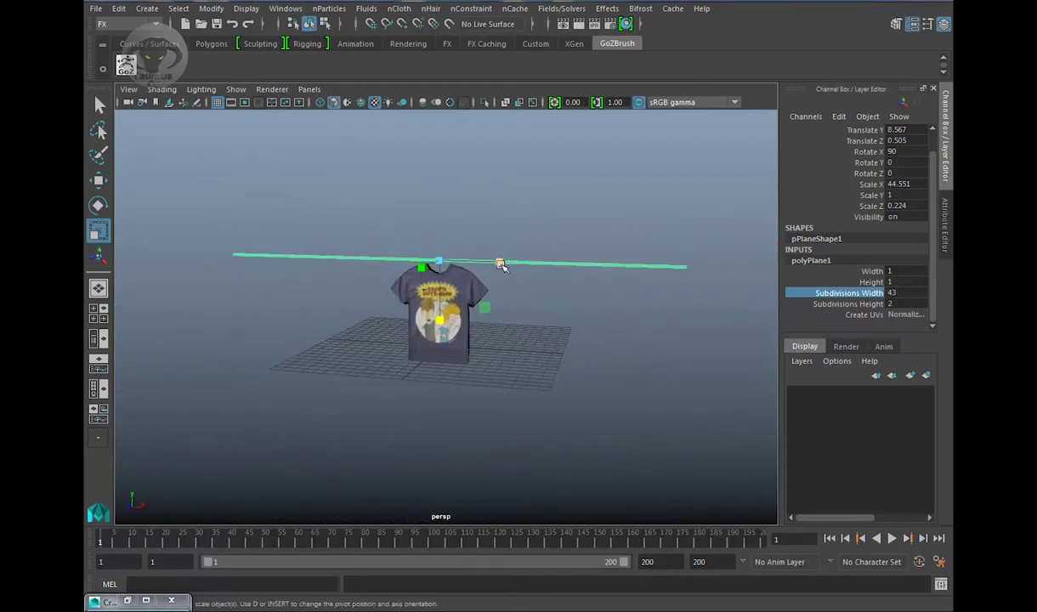
{"action": "left_click_drag", "start_coordinate": [502, 266], "coordinate": [501, 267]}
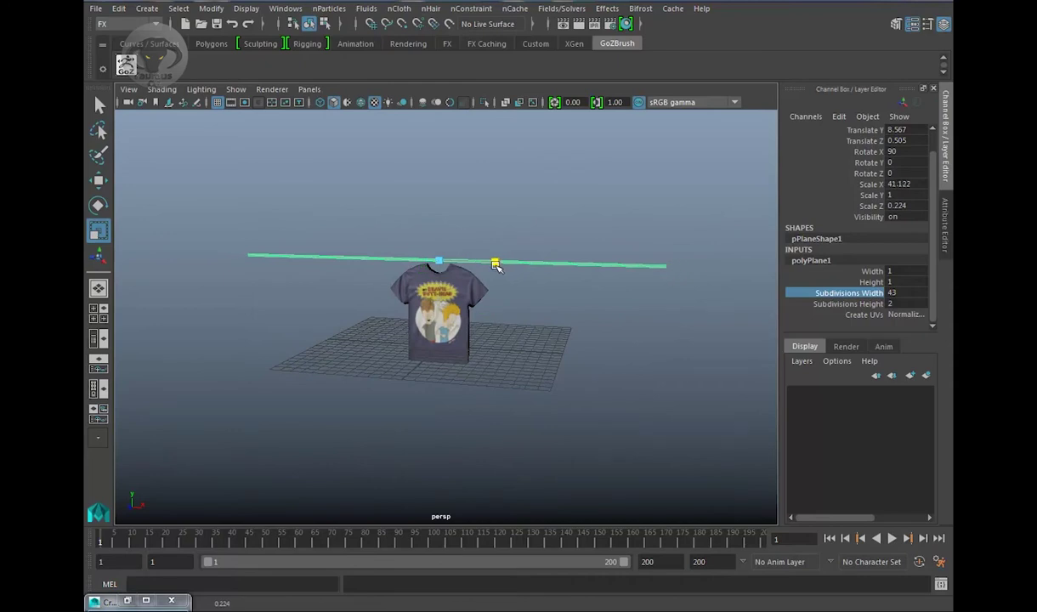
- Thicken the strip slightly to a Scale Z of about 0.287
{"action": "right_click_drag", "start_coordinate": [561, 366], "coordinate": [671, 398], "text": "alt"}
{"action": "middle_click_drag", "start_coordinate": [618, 355], "coordinate": [604, 396], "text": "alt"}
{"action": "left_click_drag", "start_coordinate": [605, 396], "coordinate": [565, 310], "text": "alt"}
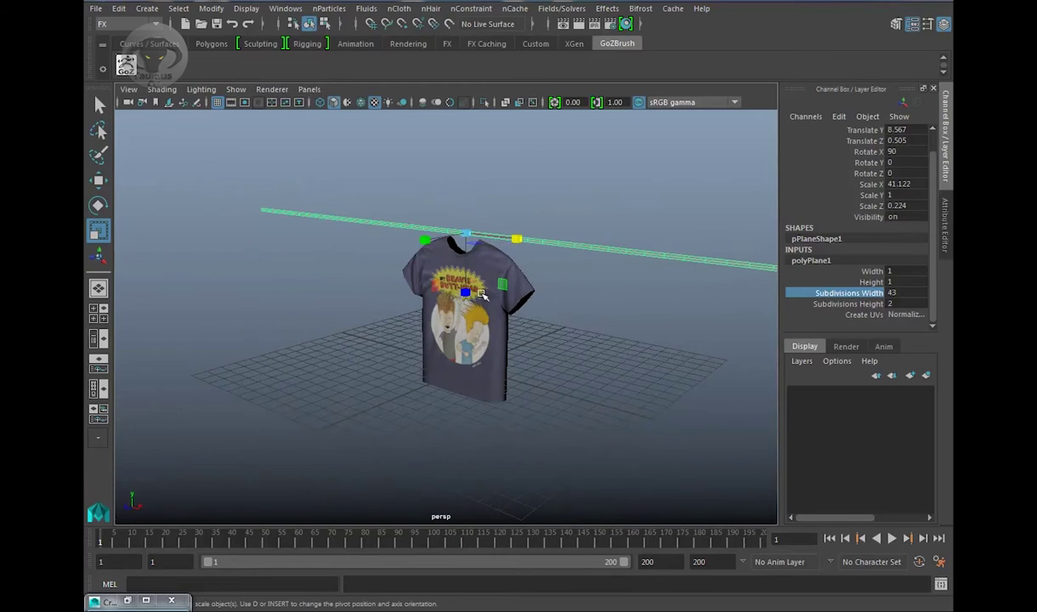
{"action": "left_click_drag", "start_coordinate": [465, 293], "coordinate": [472, 310]}
- Examine the strip's length and its position relative to the shirt from several angles
{"action": "left_click_drag", "start_coordinate": [578, 319], "coordinate": [488, 313], "text": "alt"}
{"action": "right_click_drag", "start_coordinate": [463, 306], "coordinate": [488, 310], "text": "alt"}
{"action": "left_click_drag", "start_coordinate": [488, 310], "coordinate": [574, 282], "text": "alt"}
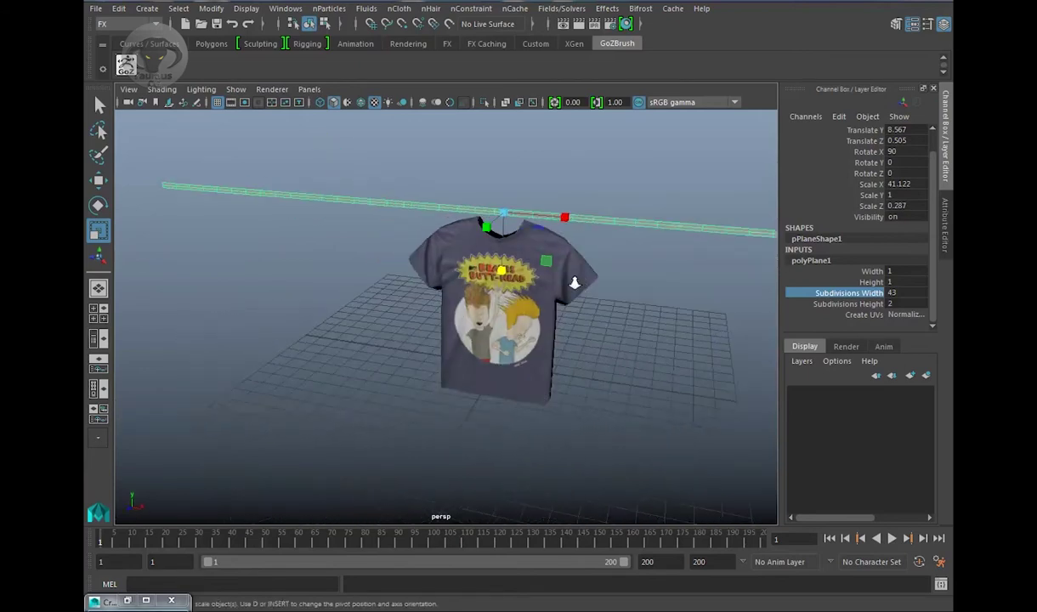
{"action": "right_click_drag", "start_coordinate": [573, 282], "coordinate": [522, 285], "text": "alt"}
{"action": "middle_click_drag", "start_coordinate": [557, 310], "coordinate": [434, 256], "text": "alt"}
{"action": "left_click_drag", "start_coordinate": [434, 256], "coordinate": [474, 247], "text": "alt"}
{"action": "middle_click_drag", "start_coordinate": [491, 256], "coordinate": [528, 247], "text": "alt"}
{"action": "left_click_drag", "start_coordinate": [565, 259], "coordinate": [602, 266], "text": "alt"}
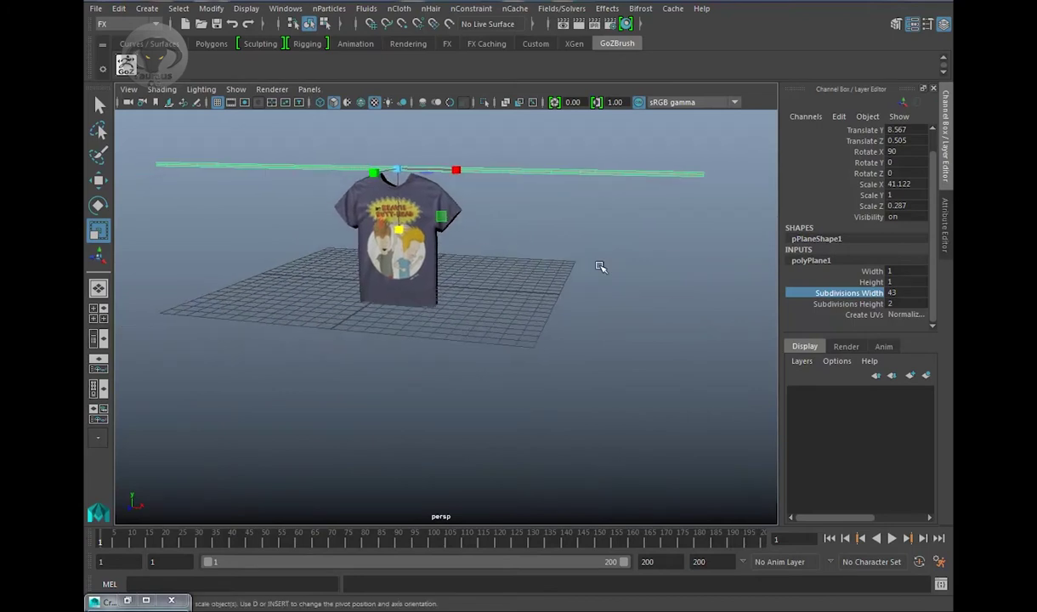
{"action": "right_click_drag", "start_coordinate": [602, 266], "coordinate": [522, 270], "text": "alt"}
{"action": "left_click_drag", "start_coordinate": [517, 272], "coordinate": [261, 259], "text": "alt"}
{"action": "middle_click_drag", "start_coordinate": [262, 259], "coordinate": [335, 255], "text": "alt"}
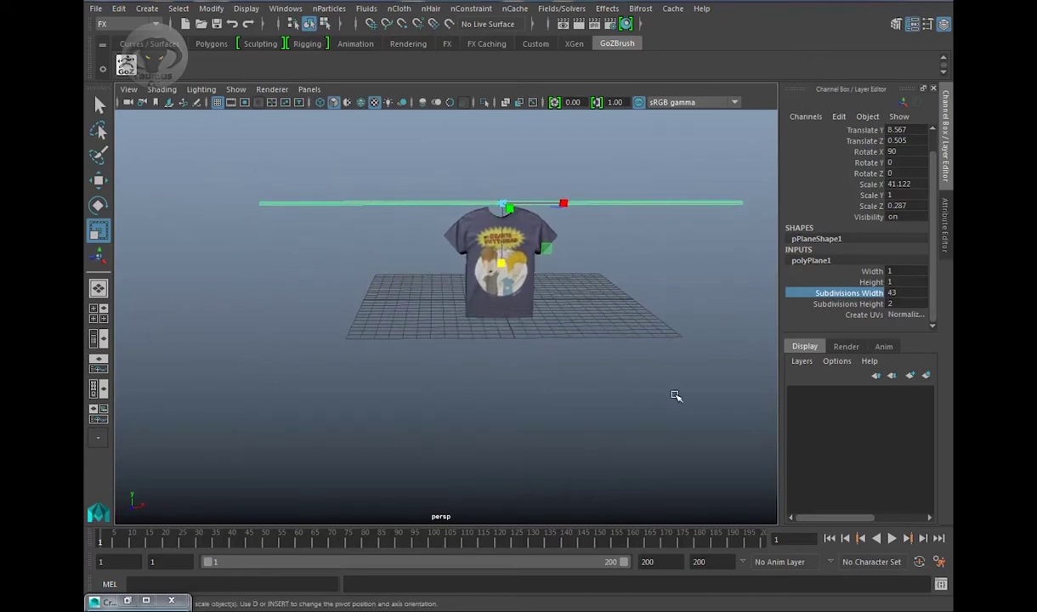
{"action": "left_click_drag", "start_coordinate": [675, 395], "coordinate": [655, 270], "text": "alt"}
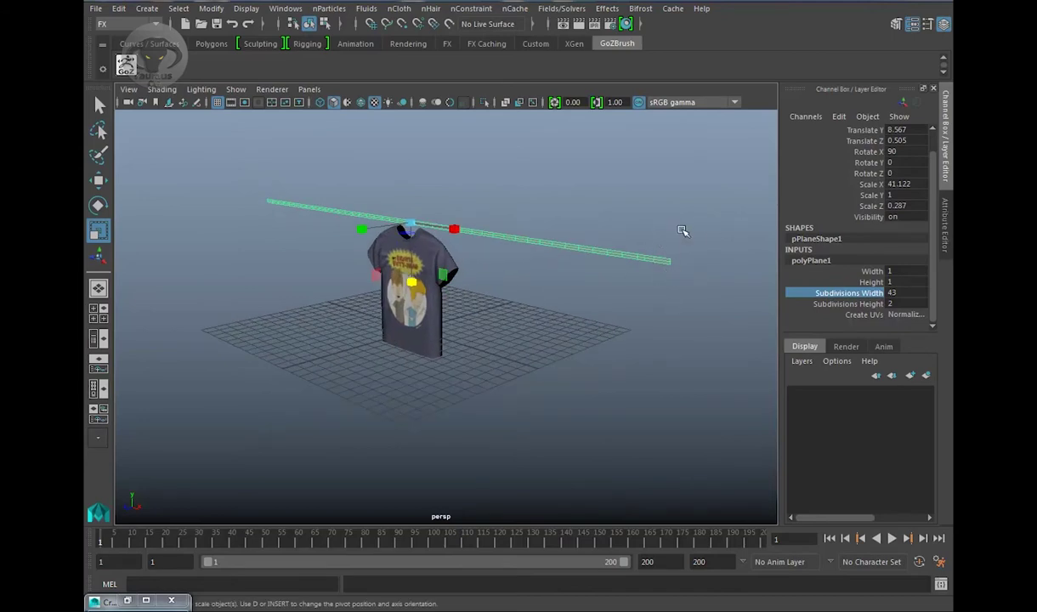
{"action": "middle_click_drag", "start_coordinate": [609, 382], "coordinate": [624, 382], "text": "alt"}
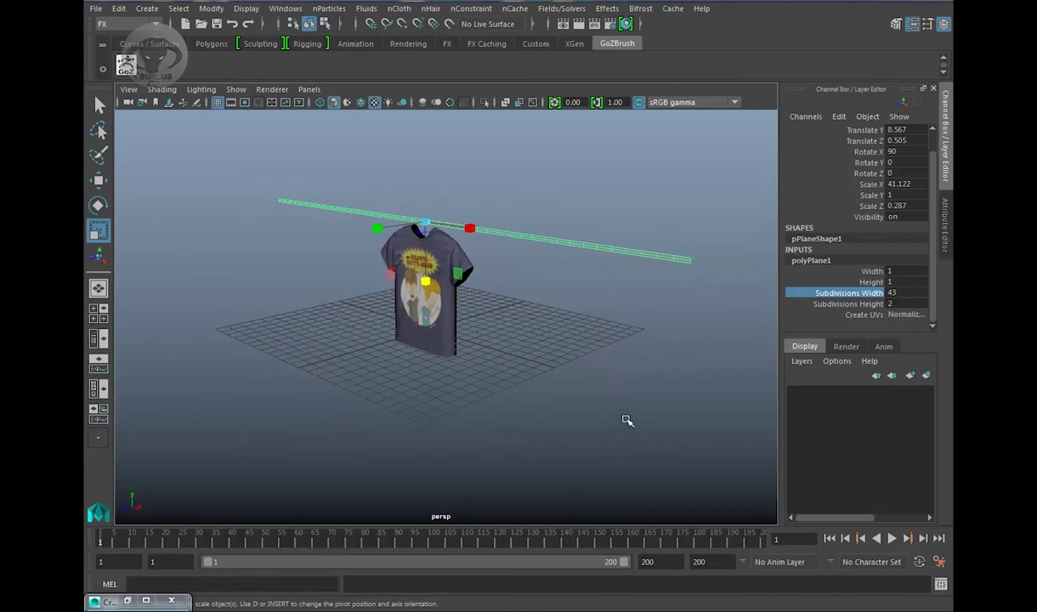
- Create a default polygon cylinder at the origin and compare it with the strip above the shirt
{"action": "left_click", "coordinate": [147, 9]}
{"action": "mouse_move", "coordinate": [157, 56]}
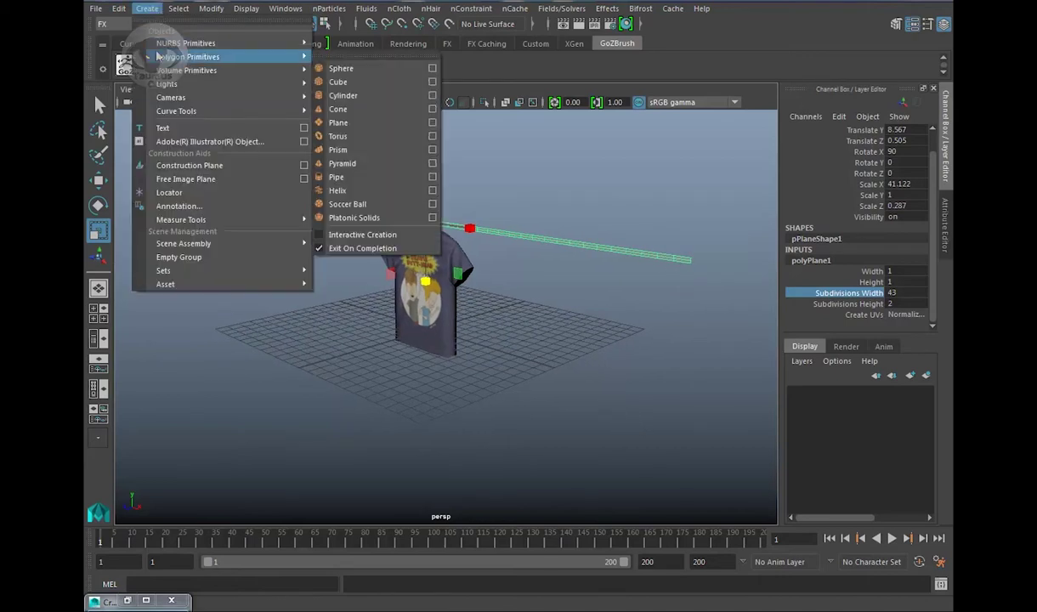
{"action": "left_click", "coordinate": [343, 95]}
{"action": "left_click_drag", "start_coordinate": [361, 139], "coordinate": [486, 307], "text": "alt"}
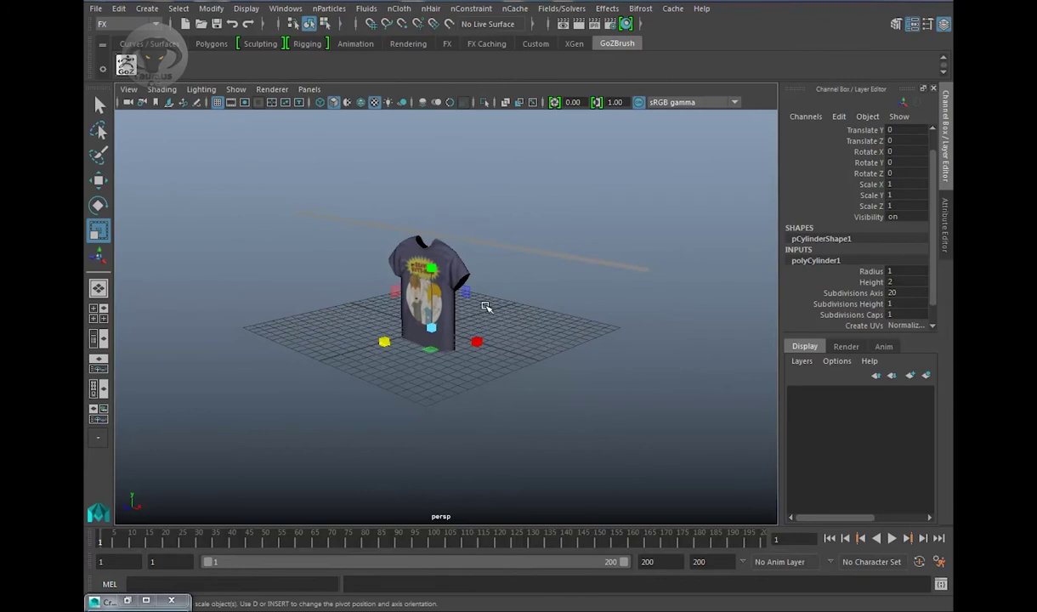
{"action": "left_click_drag", "start_coordinate": [501, 306], "coordinate": [470, 294], "text": "alt"}
{"action": "left_click", "coordinate": [470, 294]}
{"action": "left_click_drag", "start_coordinate": [449, 372], "coordinate": [620, 335], "text": "alt"}
{"action": "right_click_drag", "start_coordinate": [619, 336], "coordinate": [351, 201], "text": "alt"}
{"action": "left_click_drag", "start_coordinate": [352, 201], "coordinate": [254, 209], "text": "alt"}
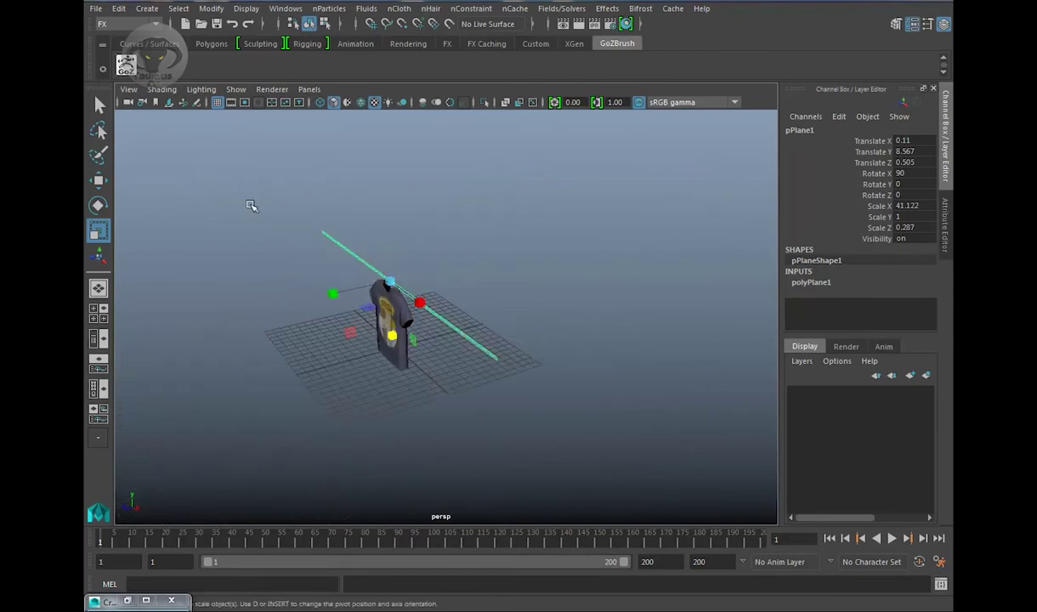
- Create another polygon cylinder and move it along X toward the strip's positive end, to Translate X about 19.776
{"action": "left_click", "coordinate": [150, 10]}
{"action": "mouse_move", "coordinate": [187, 56]}
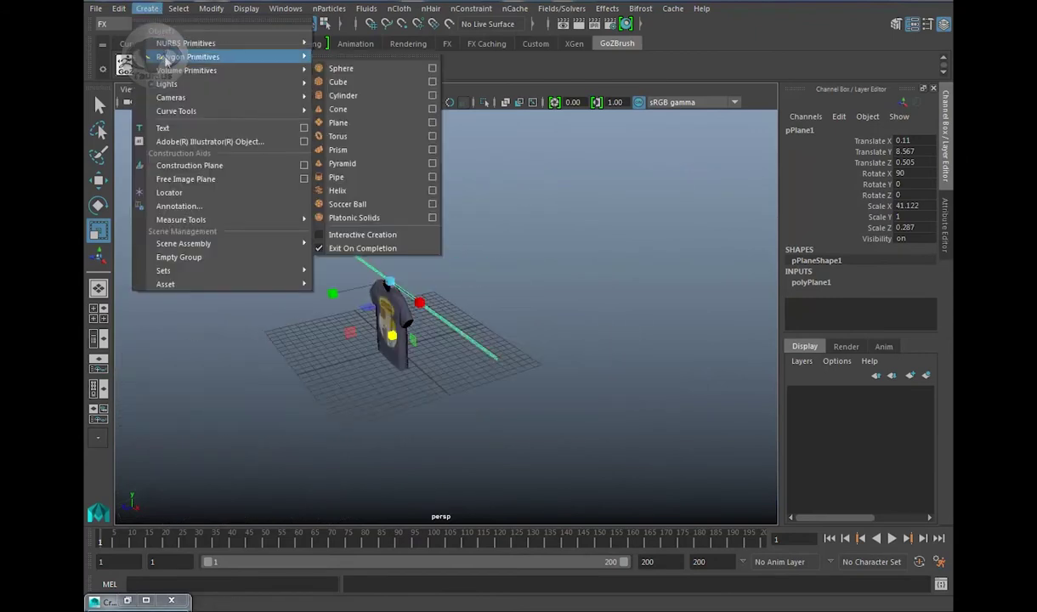
{"action": "left_click", "coordinate": [363, 92]}
{"action": "left_click_drag", "start_coordinate": [368, 129], "coordinate": [444, 322], "text": "alt"}
{"action": "key", "text": "w"}
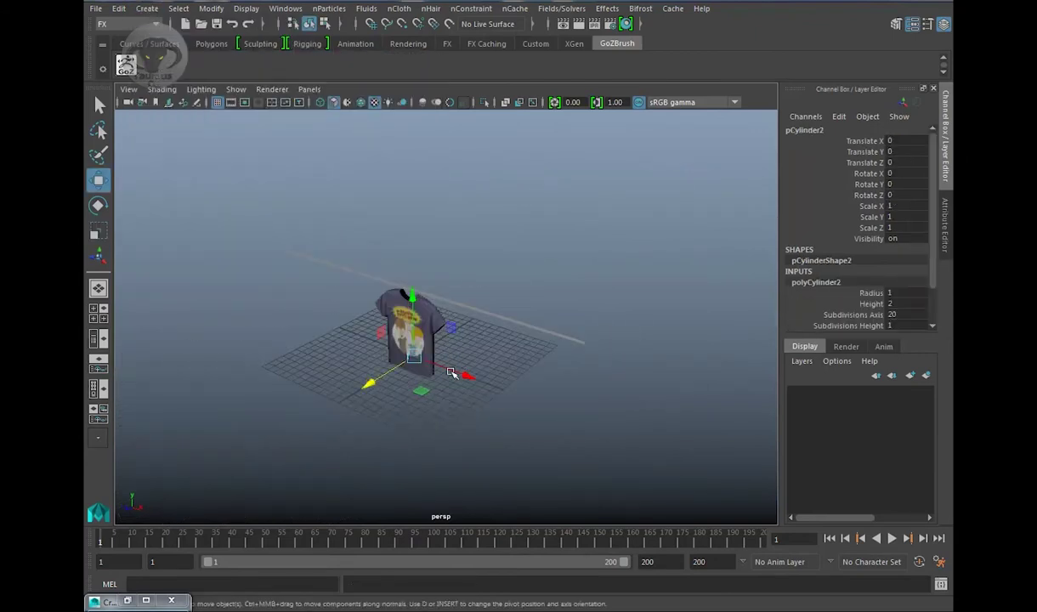
{"action": "left_click_drag", "start_coordinate": [463, 374], "coordinate": [624, 389]}
- Stretch the moved cylinder vertically into a post with a Scale Y of about 8.14
{"action": "key", "text": "e"}
{"action": "key", "text": "r"}
{"action": "left_click_drag", "start_coordinate": [583, 350], "coordinate": [590, 299]}
{"action": "left_click_drag", "start_coordinate": [622, 357], "coordinate": [645, 350], "text": "alt"}
{"action": "middle_click_drag", "start_coordinate": [645, 350], "coordinate": [630, 371], "text": "alt"}
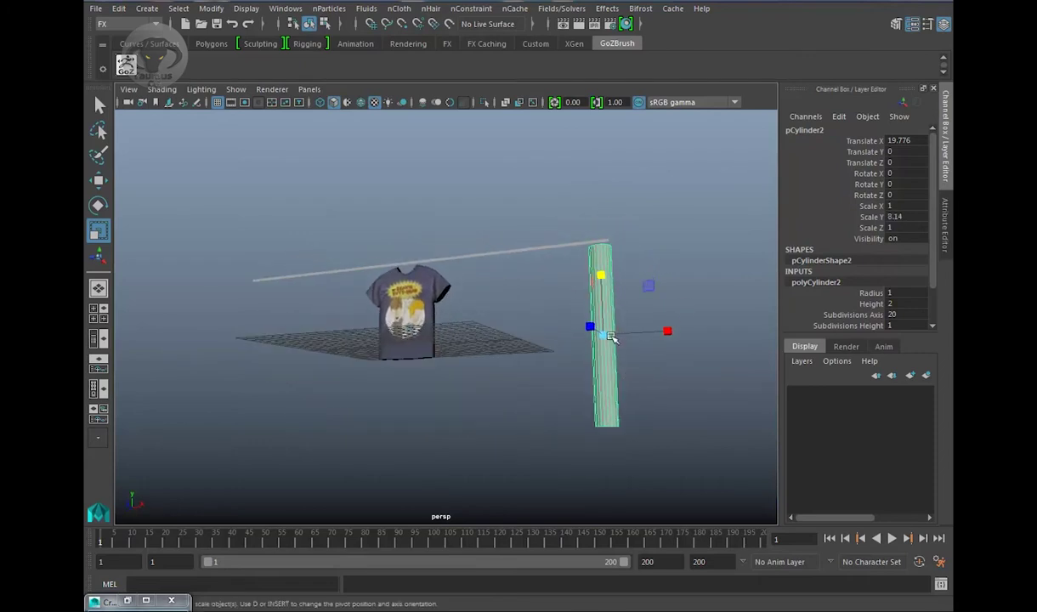
- Slim the post to Scale X and Z of about 0.667 and restore its height to Scale Y about 8.077
{"action": "left_click_drag", "start_coordinate": [604, 336], "coordinate": [575, 344]}
{"action": "left_click_drag", "start_coordinate": [601, 272], "coordinate": [602, 244]}
{"action": "left_click_drag", "start_coordinate": [624, 357], "coordinate": [666, 403], "text": "alt"}
- Lengthen the post to a Scale Y of about 10.708 and lower it to Translate Y about -1.751
{"action": "key", "text": "w"}
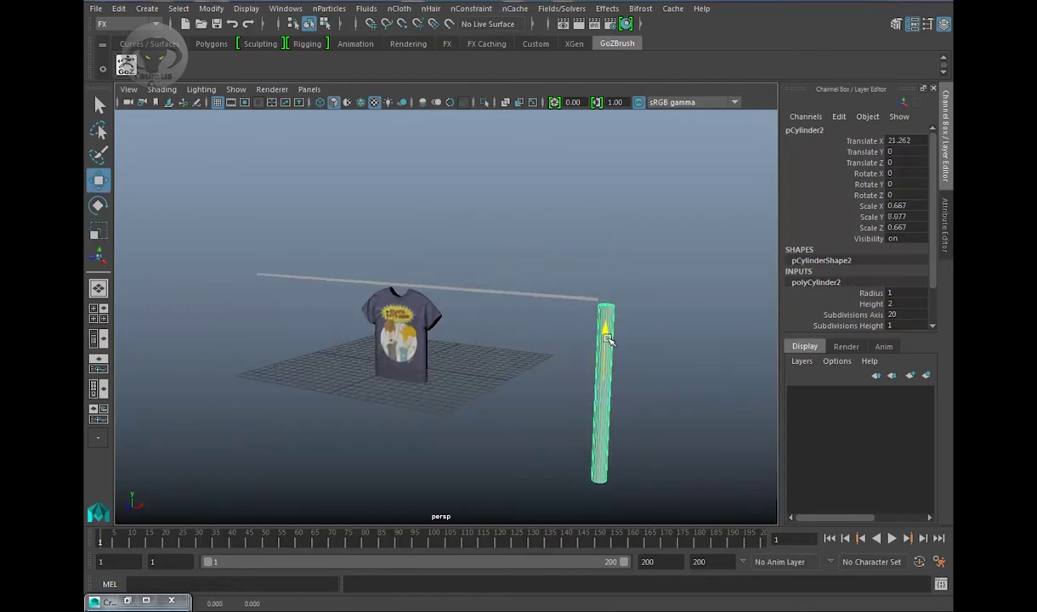
{"action": "left_click_drag", "start_coordinate": [605, 355], "coordinate": [340, 304]}
{"action": "key", "text": "e"}
{"action": "key", "text": "r"}
{"action": "key", "text": "w"}
- Duplicate the post and place the copy at the strip's opposite end, at Translate X about -21.27
{"action": "key", "text": "ctrl+d"}
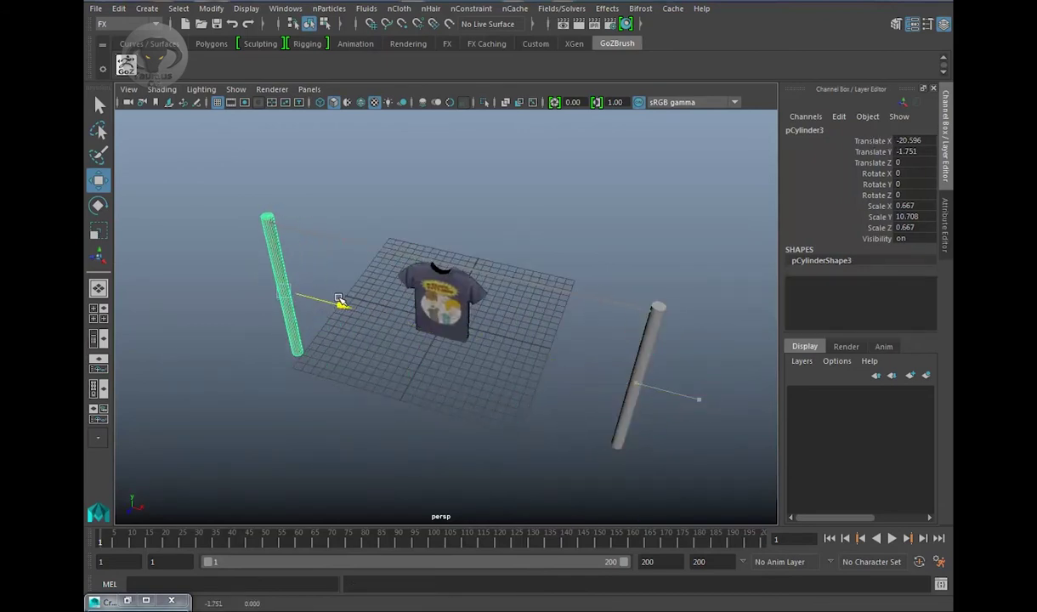
{"action": "left_click_drag", "start_coordinate": [405, 342], "coordinate": [306, 342], "text": "alt"}
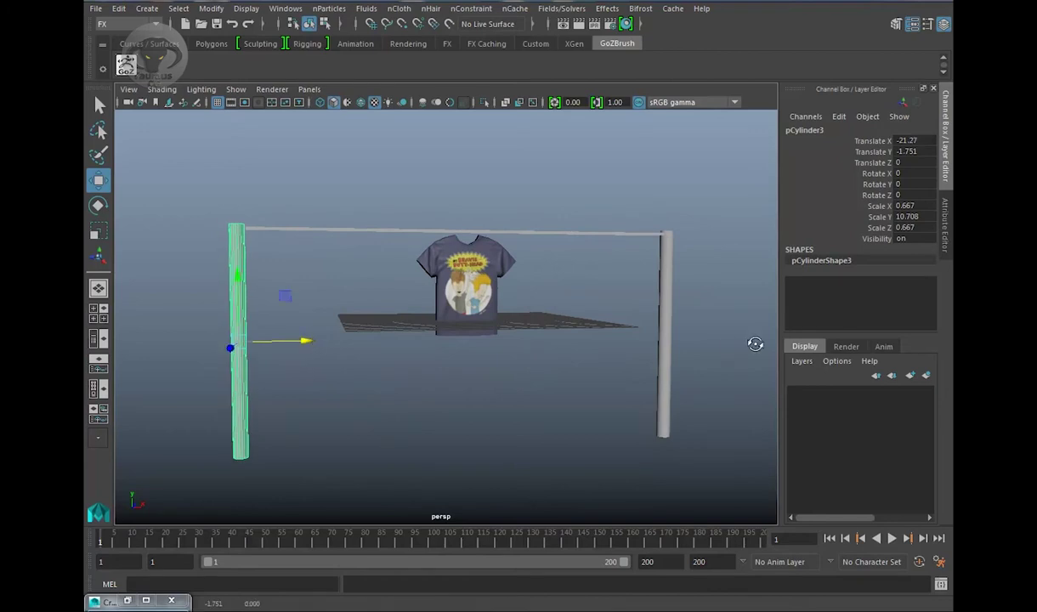
{"action": "left_click_drag", "start_coordinate": [754, 342], "coordinate": [765, 408], "text": "alt"}
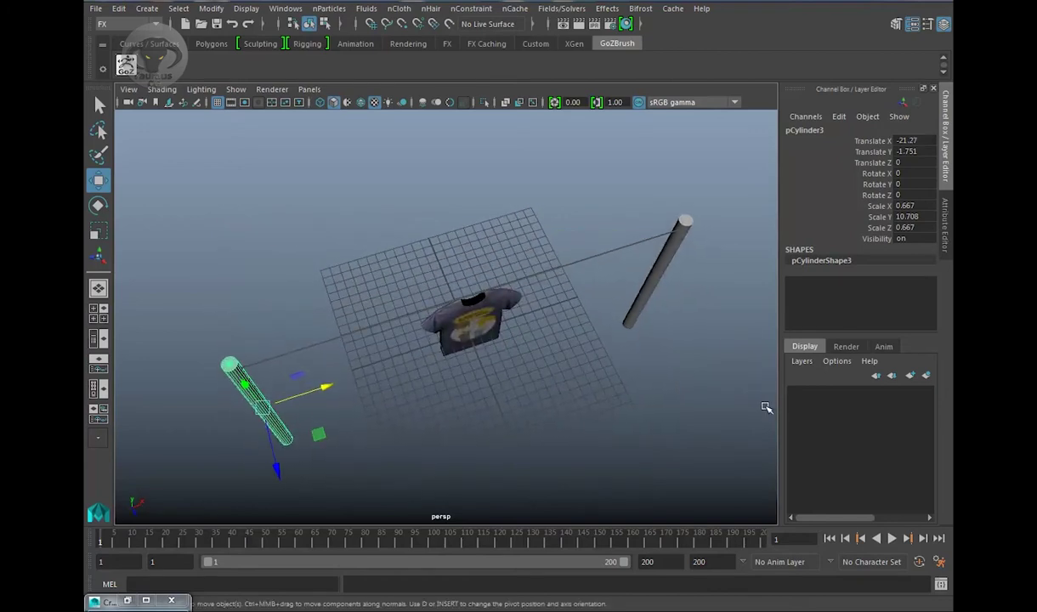
- Select both posts and align them with the strip in depth at Translate Z about 0.496, using the top view in wireframe
{"action": "left_click", "coordinate": [652, 294]}
{"action": "left_click_drag", "start_coordinate": [685, 328], "coordinate": [688, 339]}
{"action": "left_click_drag", "start_coordinate": [585, 359], "coordinate": [539, 422], "text": "alt"}
{"action": "key", "text": "space"}
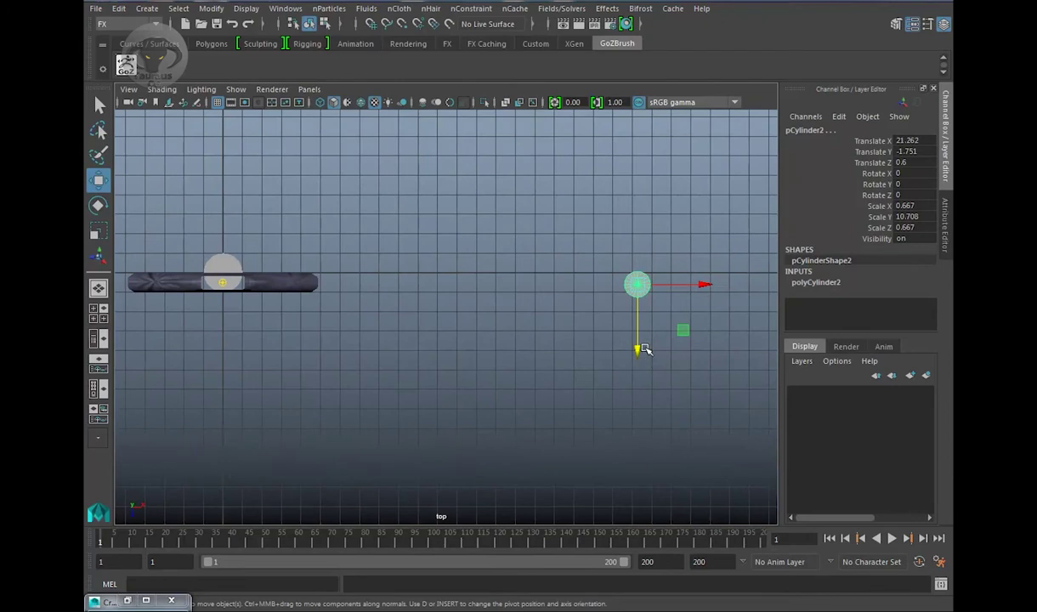
{"action": "left_click_drag", "start_coordinate": [640, 348], "coordinate": [640, 353]}
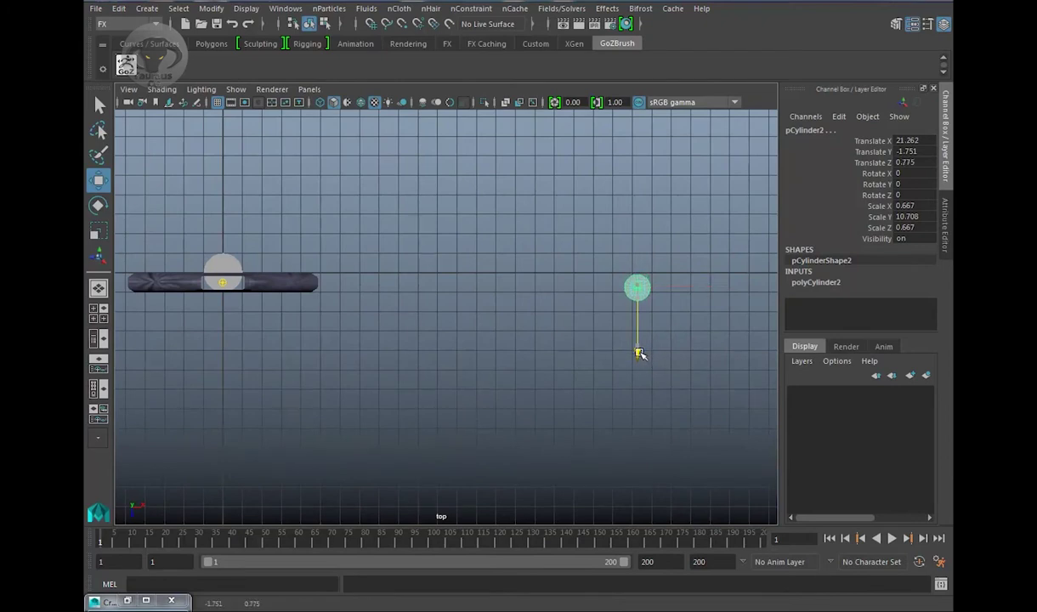
{"action": "key", "text": "4"}
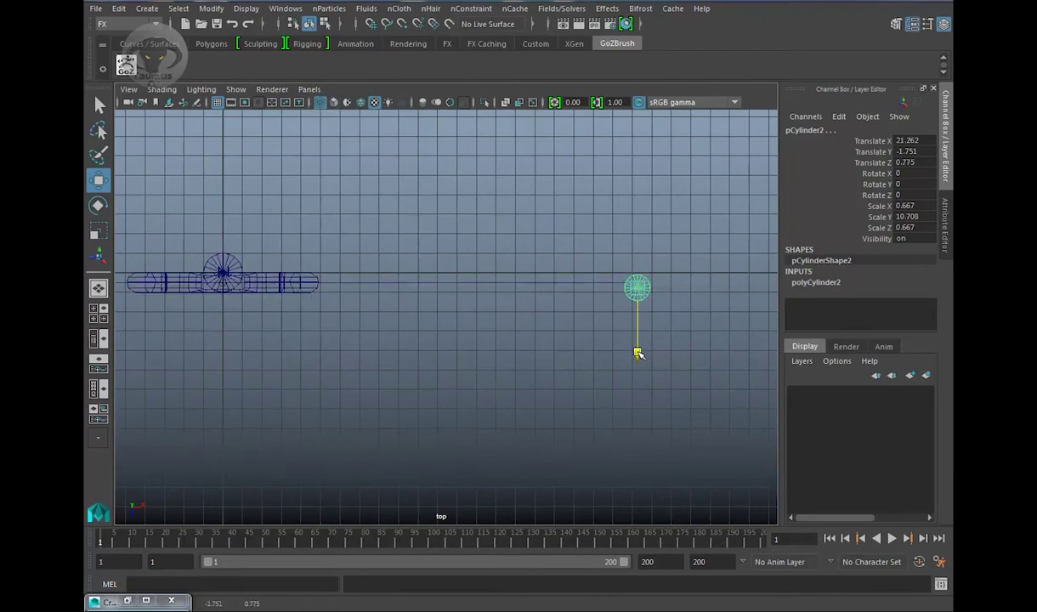
{"action": "left_click_drag", "start_coordinate": [640, 351], "coordinate": [638, 344]}
{"action": "key", "text": "space"}
{"action": "left_click_drag", "start_coordinate": [542, 365], "coordinate": [547, 316]}
- Delete the leftover default cylinder standing inside the shirt at the origin
{"action": "left_click_drag", "start_coordinate": [546, 318], "coordinate": [531, 301], "text": "alt"}
{"action": "right_click_drag", "start_coordinate": [532, 301], "coordinate": [512, 451], "text": "alt"}
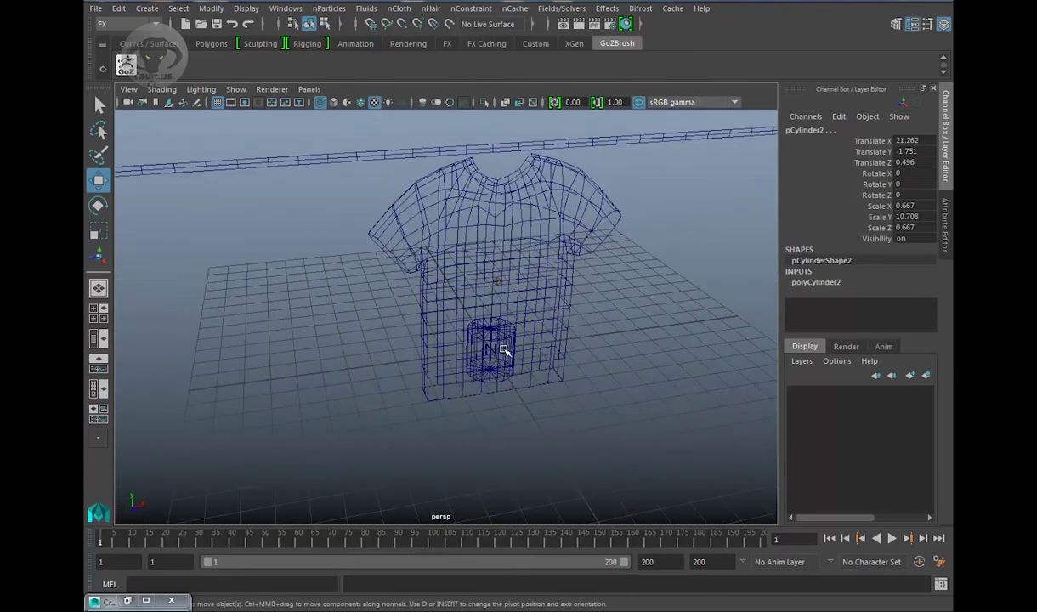
{"action": "left_click", "coordinate": [502, 346]}
{"action": "left_click", "coordinate": [524, 418]}
{"action": "left_click_drag", "start_coordinate": [528, 418], "coordinate": [518, 345], "text": "alt"}
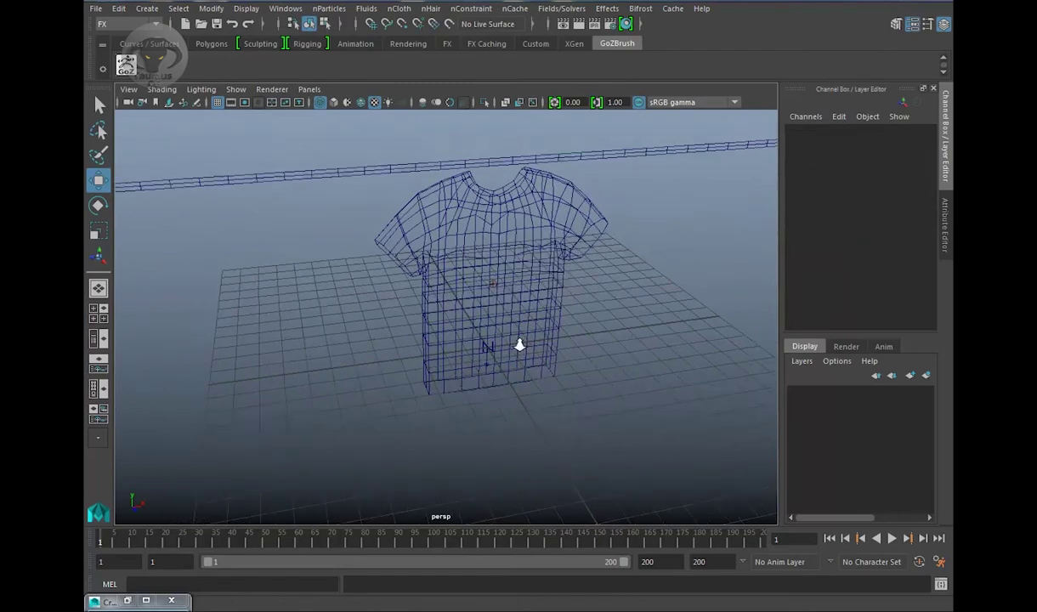
{"action": "mouse_move", "coordinate": [519, 345]}
{"action": "right_mouse_down", "text": "alt"}
{"action": "mouse_move", "coordinate": [512, 335]}
{"action": "mouse_move", "coordinate": [507, 352]}
{"action": "mouse_move", "coordinate": [517, 357]}
{"action": "right_mouse_up", "text": "alt"}
{"action": "middle_click_drag", "start_coordinate": [518, 357], "coordinate": [481, 390], "text": "alt"}
{"action": "right_click_drag", "start_coordinate": [464, 336], "coordinate": [480, 356], "text": "alt"}
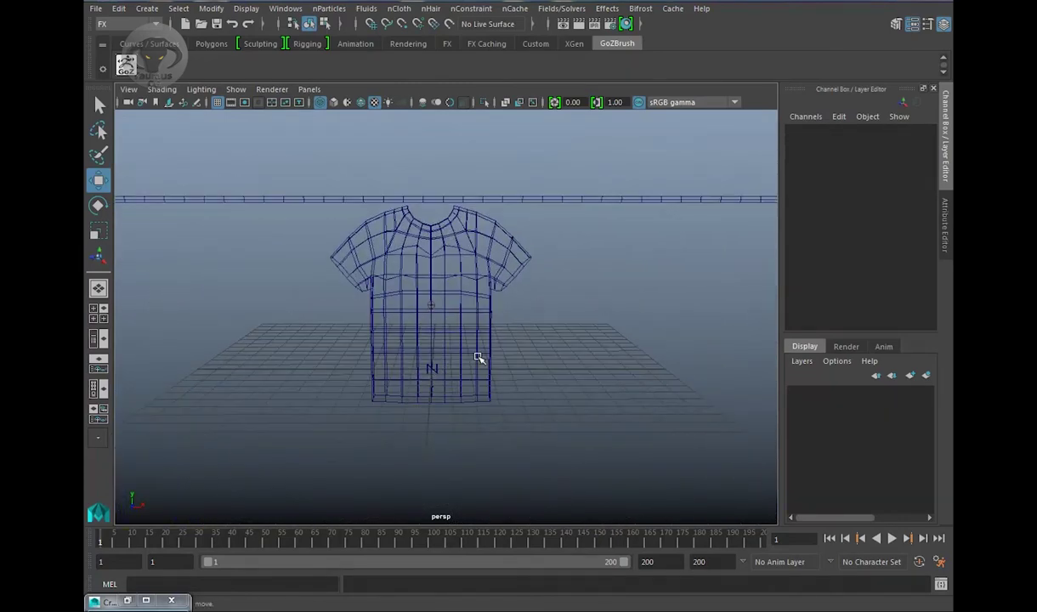
- In the front view, move the post at the positive X end against the strip's end, to Translate X 21.4
{"action": "right_click_drag", "start_coordinate": [618, 358], "coordinate": [576, 357], "text": "alt"}
{"action": "left_click_drag", "start_coordinate": [576, 358], "coordinate": [641, 384], "text": "alt"}
{"action": "left_click", "coordinate": [699, 352]}
{"action": "key", "text": "space"}
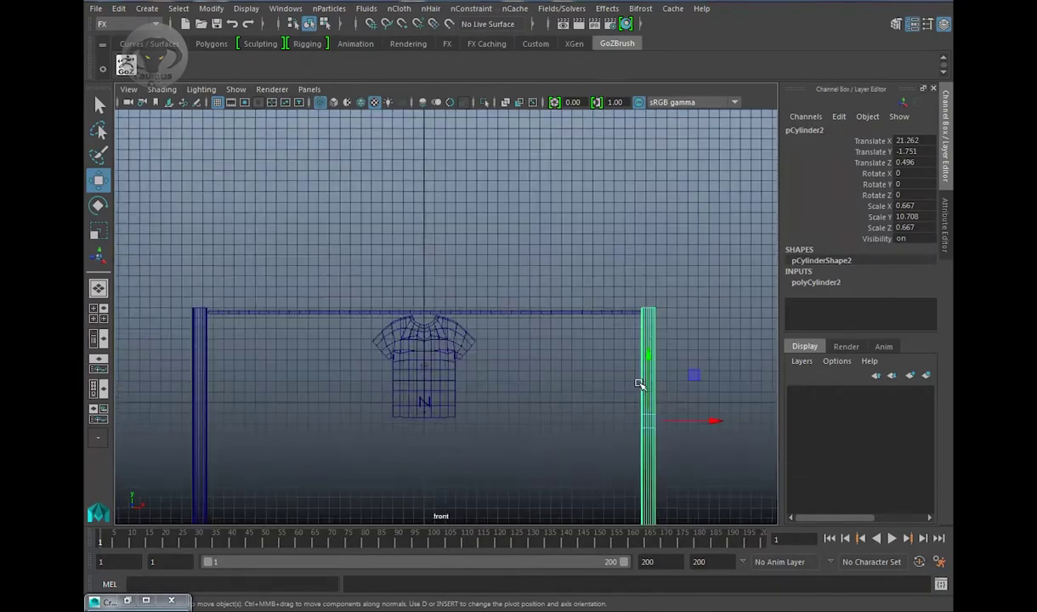
{"action": "middle_click_drag", "start_coordinate": [641, 384], "coordinate": [488, 377], "text": "alt"}
{"action": "right_click_drag", "start_coordinate": [484, 311], "coordinate": [613, 423], "text": "alt"}
{"action": "right_click_drag", "start_coordinate": [482, 358], "coordinate": [501, 358], "text": "alt"}
{"action": "middle_click_drag", "start_coordinate": [500, 359], "coordinate": [402, 306], "text": "alt"}
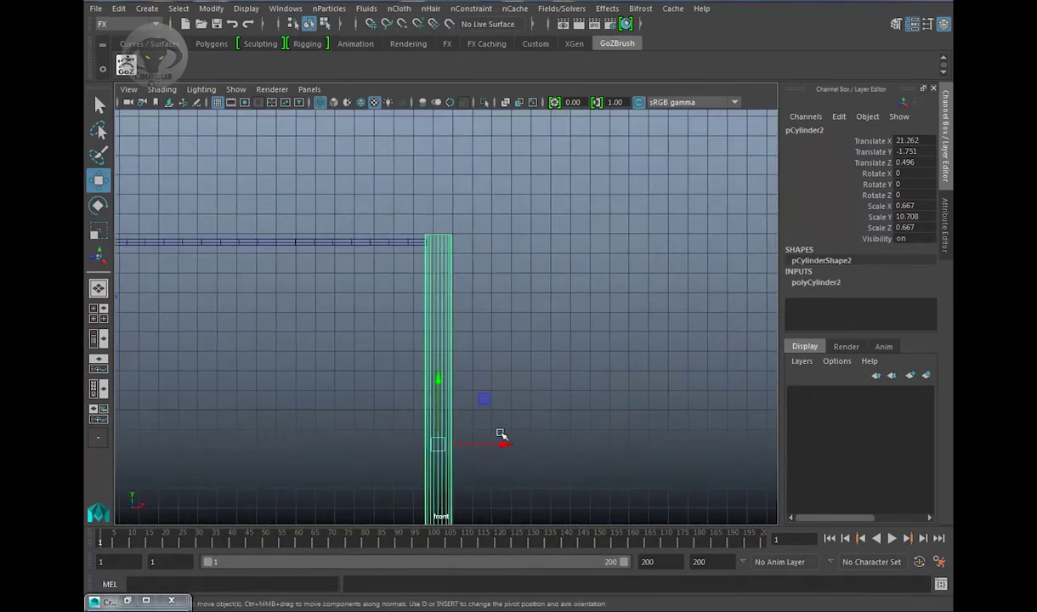
{"action": "left_click_drag", "start_coordinate": [499, 445], "coordinate": [502, 447]}
- Move the post at the negative X end close to the strip's end, to Translate X -21.2
{"action": "middle_click_drag", "start_coordinate": [284, 350], "coordinate": [671, 338], "text": "alt"}
{"action": "left_click_drag", "start_coordinate": [426, 262], "coordinate": [529, 340]}
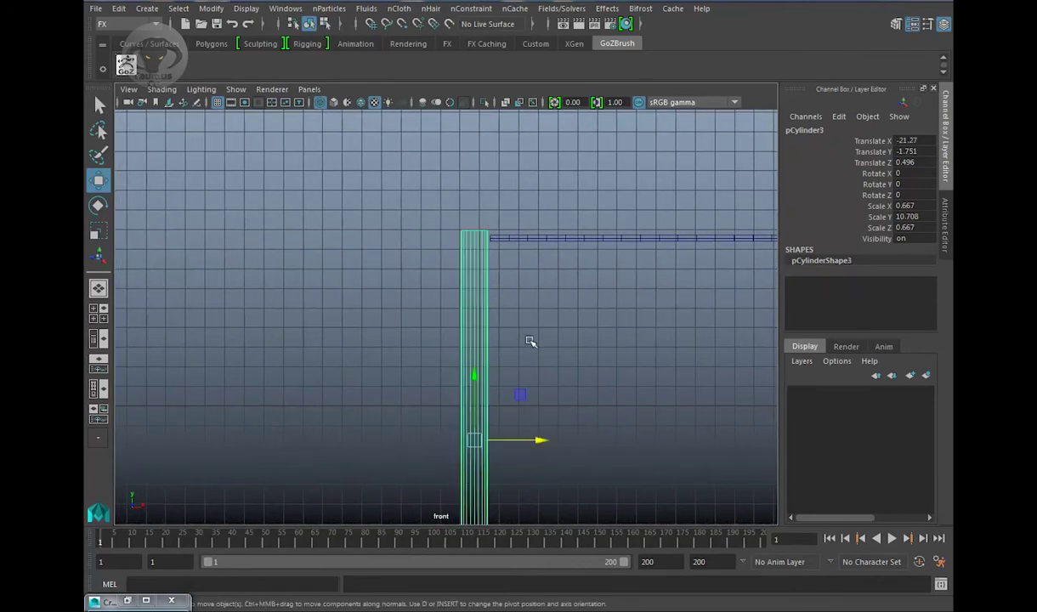
{"action": "left_click_drag", "start_coordinate": [544, 442], "coordinate": [548, 441]}
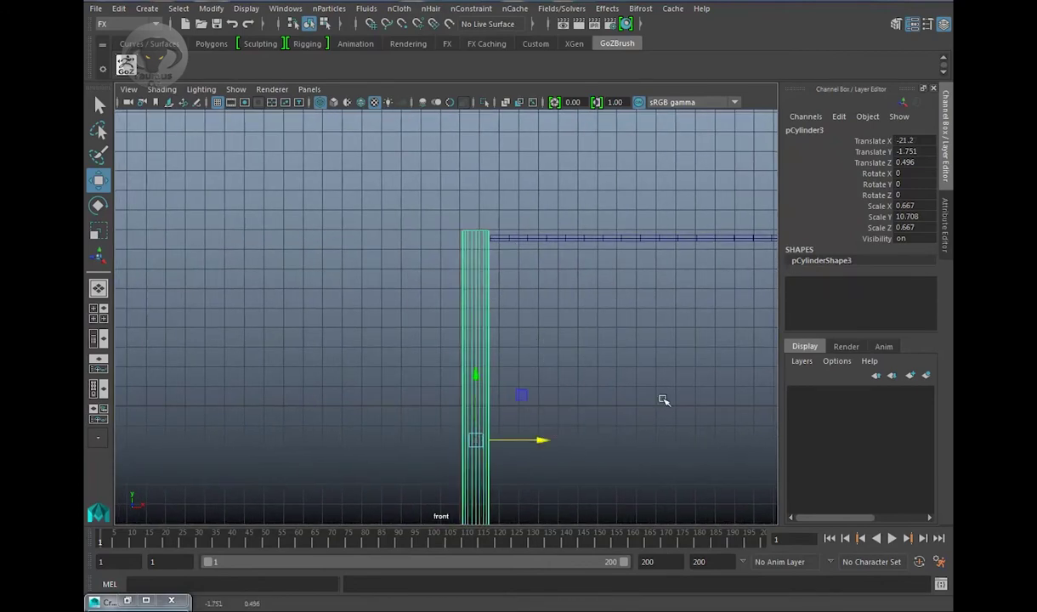
{"action": "right_click_drag", "start_coordinate": [520, 361], "coordinate": [491, 359], "text": "alt"}
{"action": "middle_click_drag", "start_coordinate": [491, 359], "coordinate": [256, 321], "text": "alt"}
{"action": "right_click_drag", "start_coordinate": [645, 362], "coordinate": [634, 345], "text": "alt"}
{"action": "key", "text": "space"}
{"action": "key", "text": "space"}
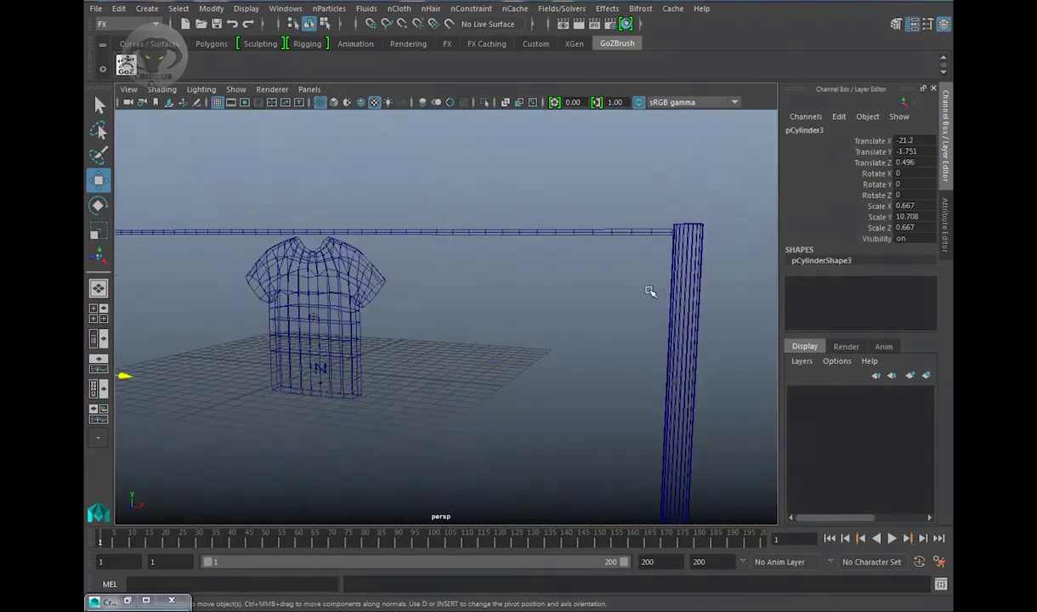
{"action": "left_click_drag", "start_coordinate": [650, 291], "coordinate": [692, 385], "text": "alt"}
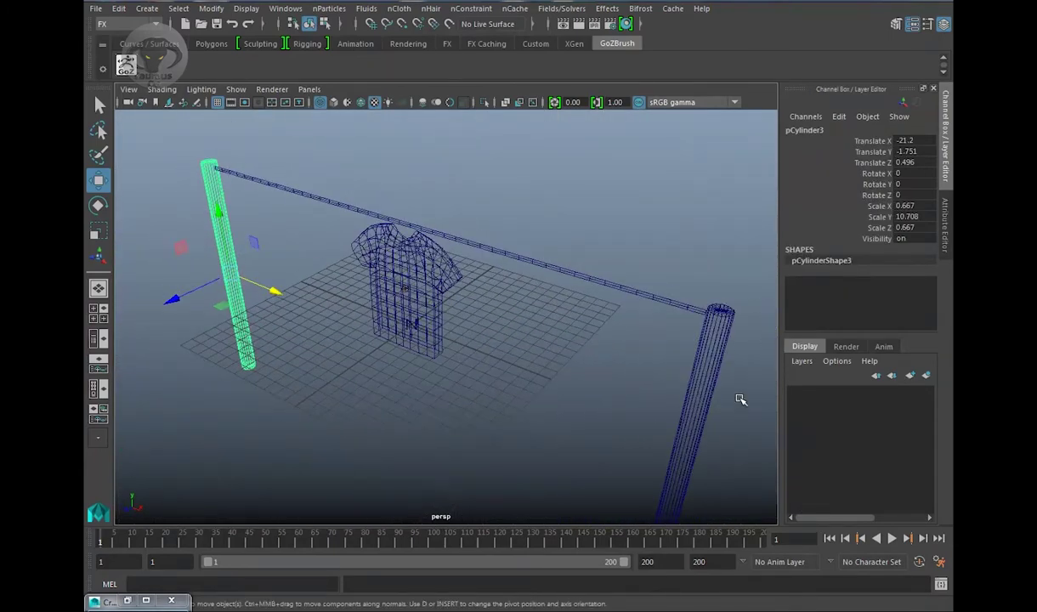
- Increase the Subdivisions Height of the post at the positive X end to 12
{"action": "left_click", "coordinate": [714, 365]}
{"action": "left_click", "coordinate": [829, 282]}
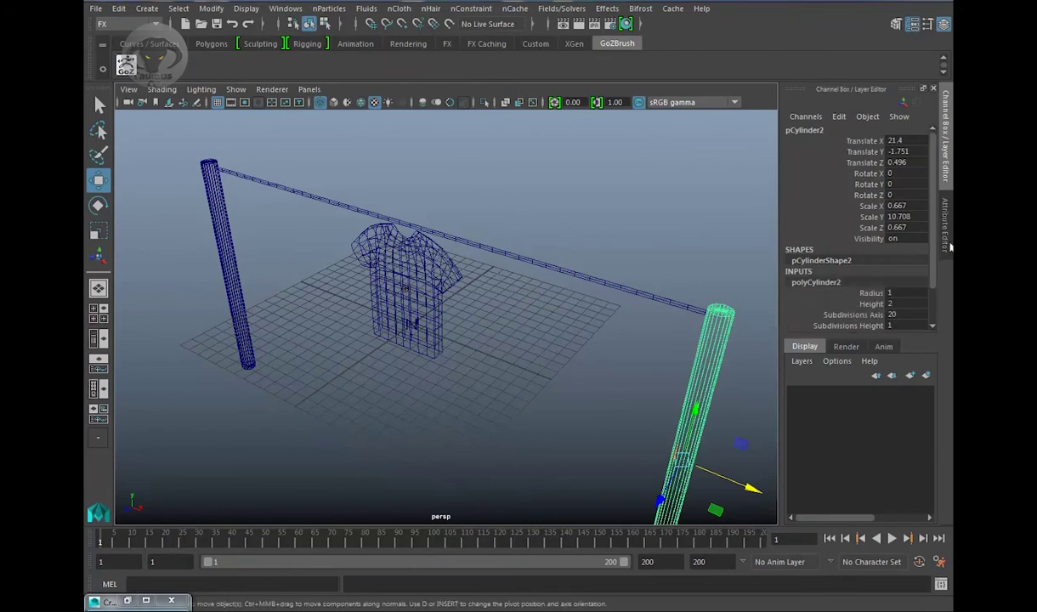
{"action": "scroll", "coordinate": [929, 241], "scroll_direction": "down", "scroll_amount": 3}
{"action": "left_click_drag", "start_coordinate": [689, 384], "coordinate": [699, 319], "text": "alt"}
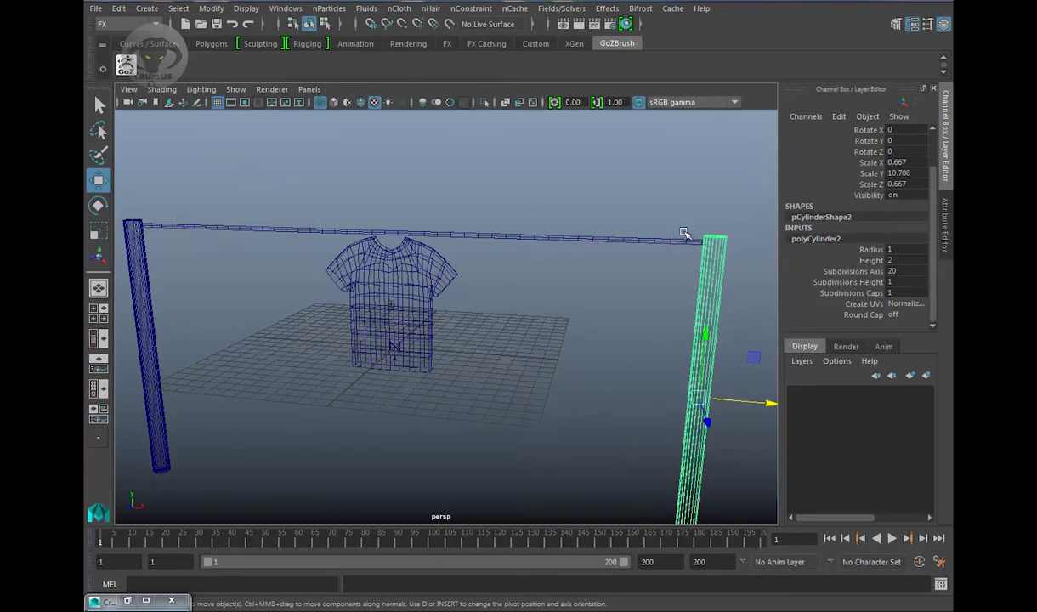
{"action": "left_click_drag", "start_coordinate": [657, 291], "coordinate": [702, 273], "text": "alt"}
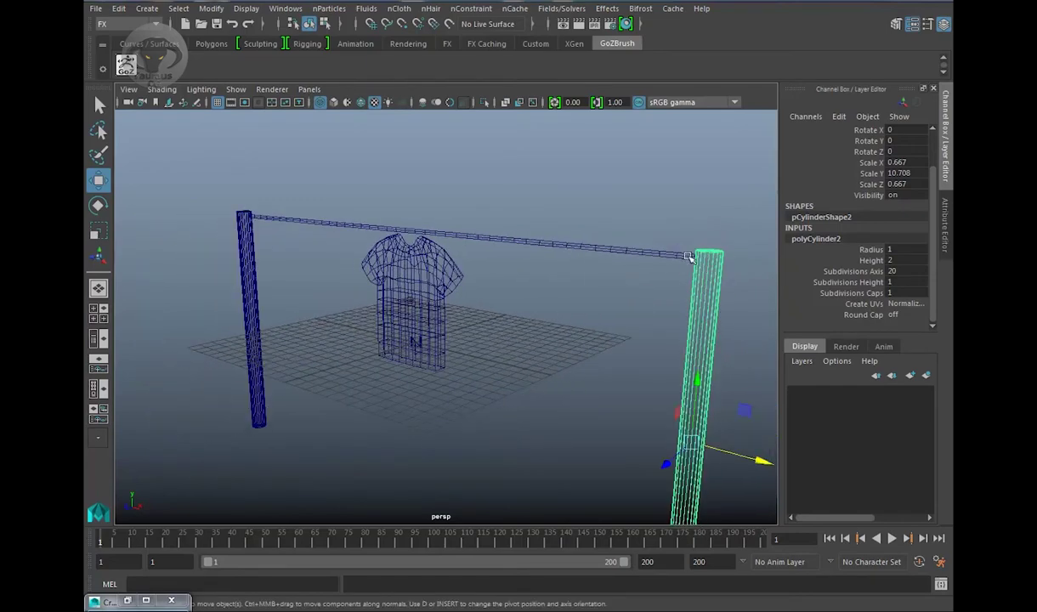
{"action": "left_click_drag", "start_coordinate": [654, 319], "coordinate": [821, 316], "text": "alt"}
{"action": "left_click", "coordinate": [867, 271]}
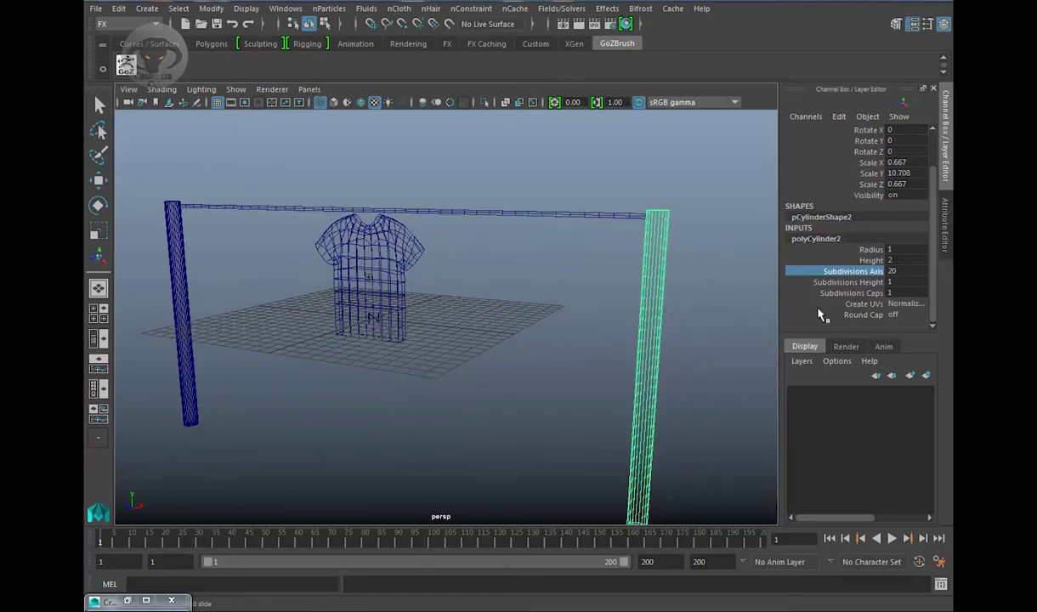
{"action": "left_click", "coordinate": [853, 283]}
{"action": "middle_click_drag", "start_coordinate": [558, 315], "coordinate": [635, 320]}
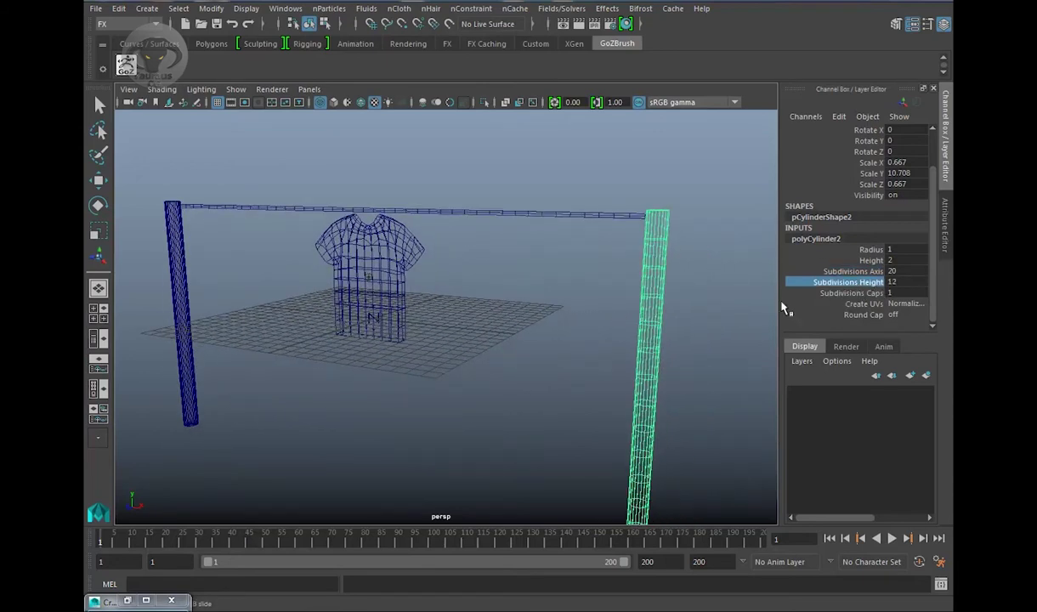
- Delete the unsubdivided post copy at the negative X end of the strip
{"action": "left_click", "coordinate": [185, 336]}
{"action": "key", "text": "w"}
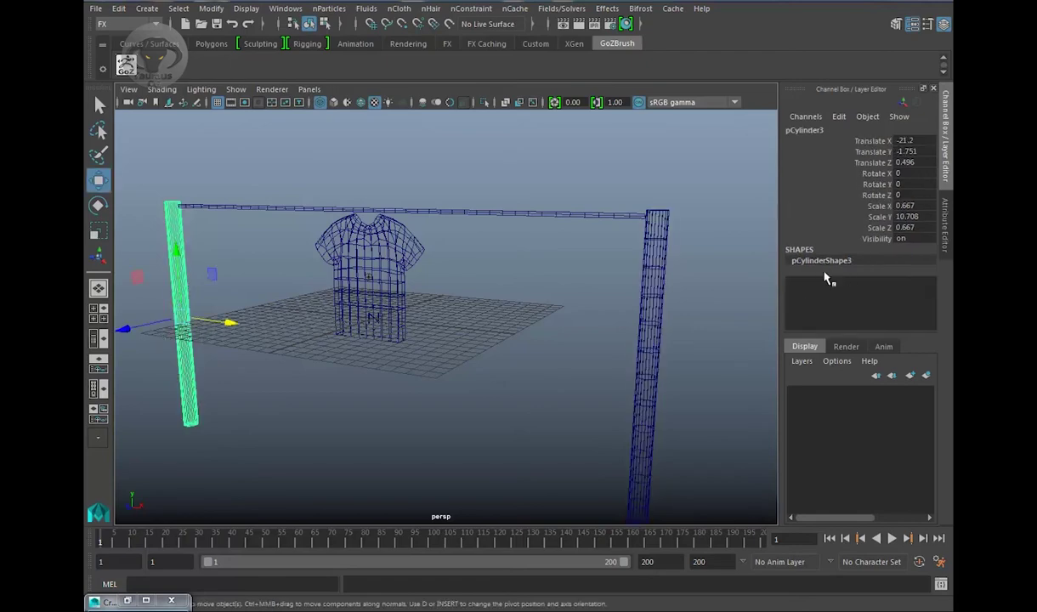
{"action": "left_click_drag", "start_coordinate": [541, 331], "coordinate": [621, 359], "text": "alt"}
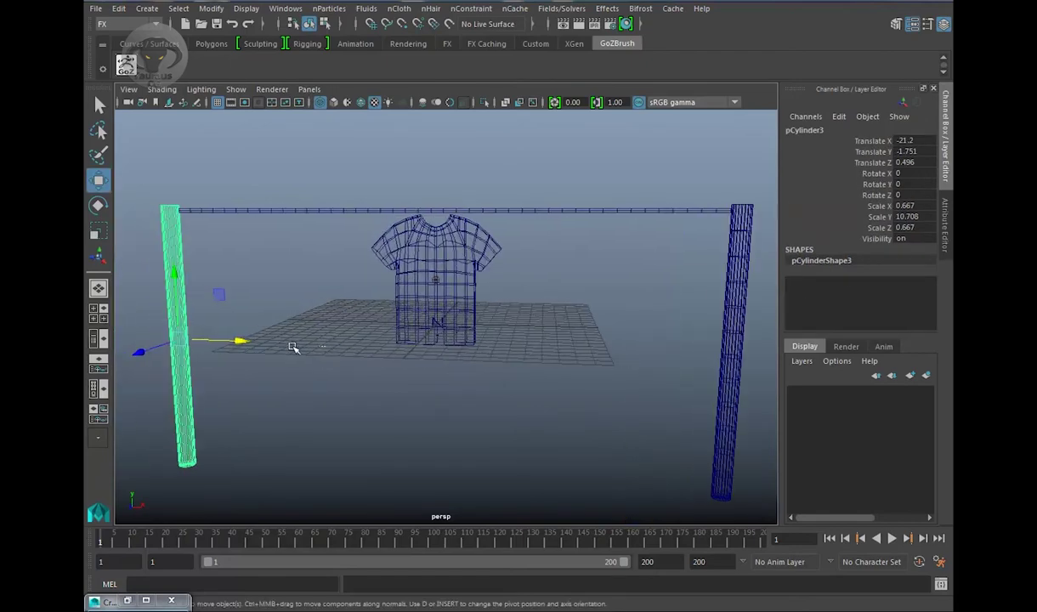
{"action": "left_click", "coordinate": [270, 366]}
{"action": "left_click_drag", "start_coordinate": [268, 357], "coordinate": [169, 354]}
{"action": "key", "text": "Delete"}
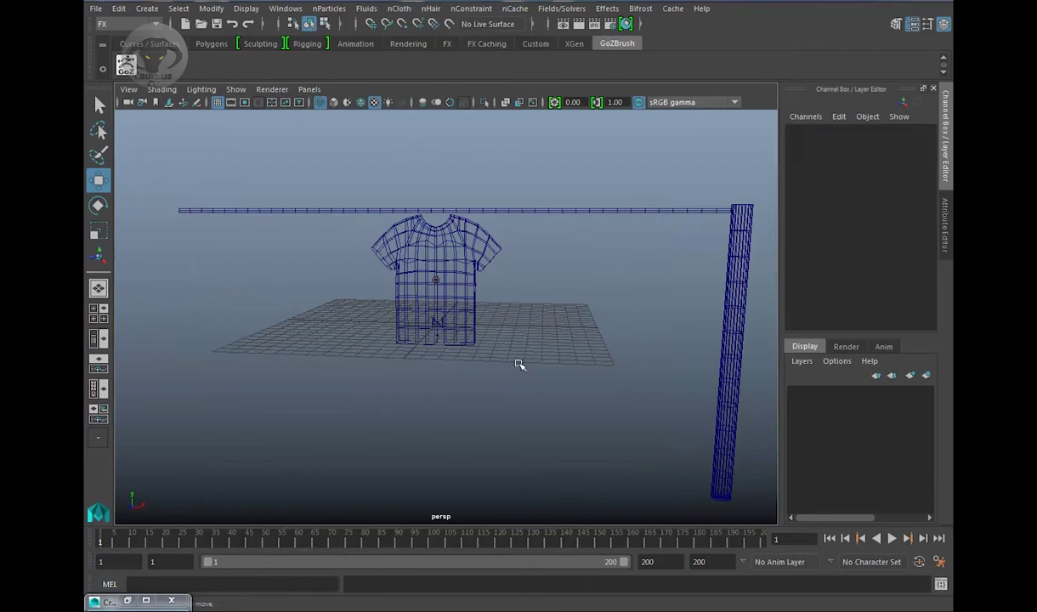
- Duplicate the subdivided post and place the copy at the strip's negative X end, at Translate X about -21.244
{"action": "left_click", "coordinate": [722, 311]}
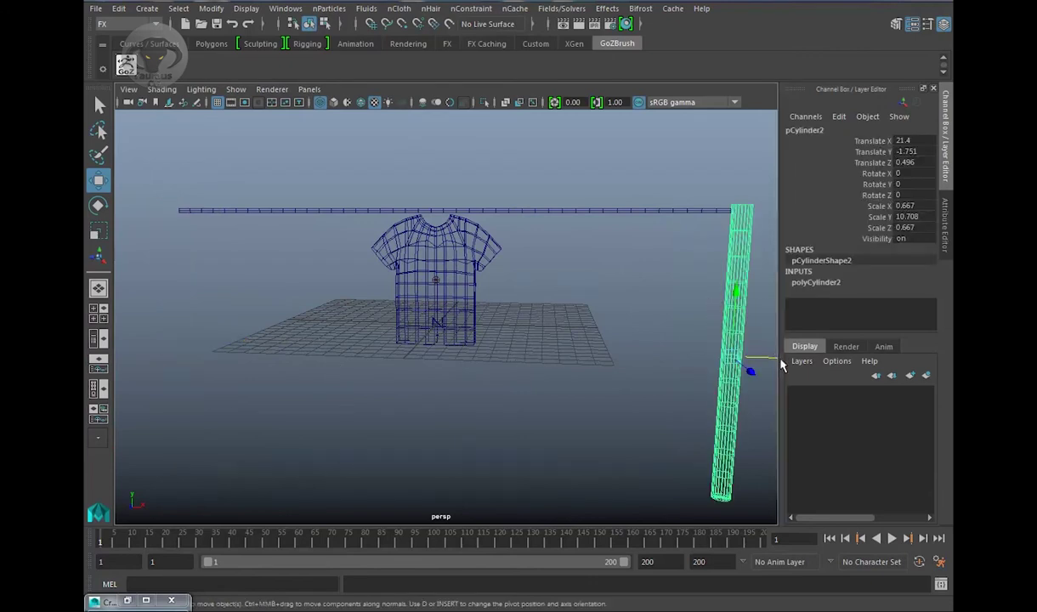
{"action": "left_click_drag", "start_coordinate": [773, 360], "coordinate": [209, 360]}
{"action": "key", "text": "space"}
{"action": "left_click_drag", "start_coordinate": [393, 352], "coordinate": [396, 365]}
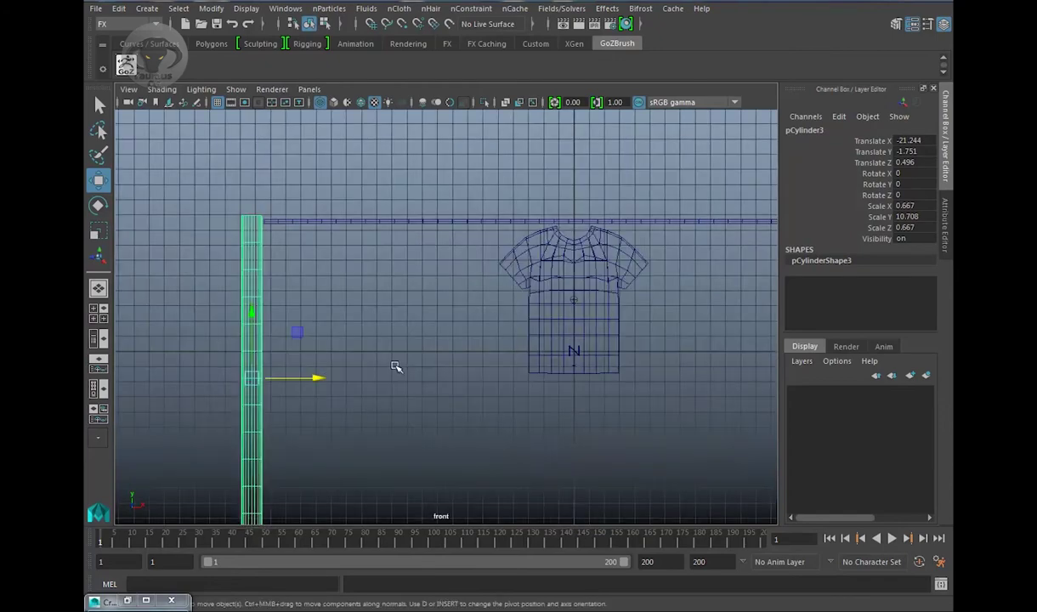
{"action": "key", "text": "space"}
{"action": "left_click_drag", "start_coordinate": [437, 334], "coordinate": [439, 316]}
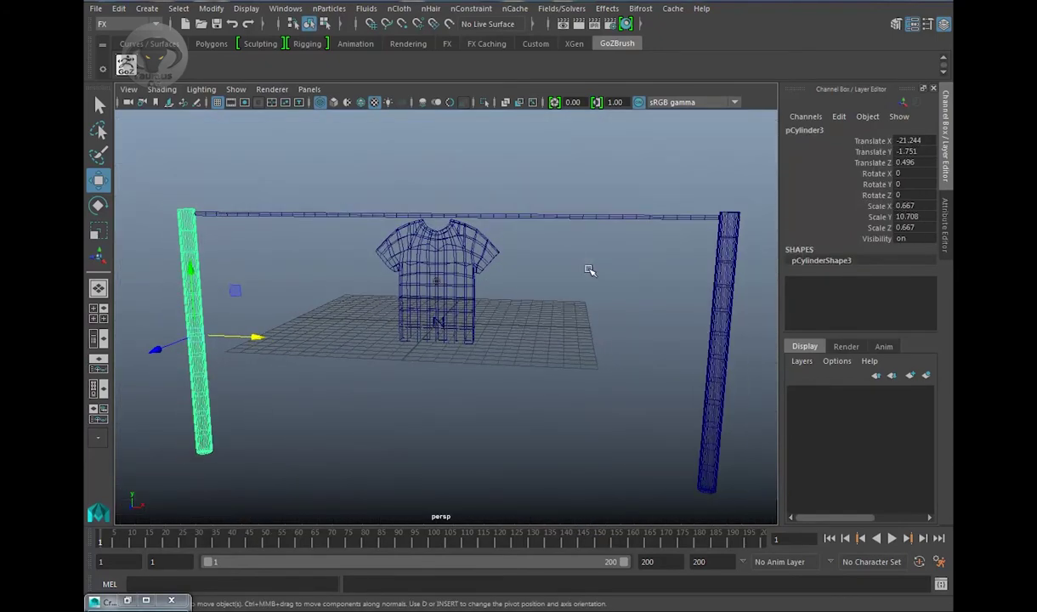
- Select the clothesline strip and examine its subdivisions from the T-shirt to the post at the positive X end
{"action": "left_click_drag", "start_coordinate": [589, 270], "coordinate": [567, 306], "text": "alt"}
{"action": "middle_click_drag", "start_coordinate": [540, 291], "coordinate": [479, 324], "text": "alt"}
{"action": "right_click_drag", "start_coordinate": [479, 324], "coordinate": [586, 351], "text": "alt"}
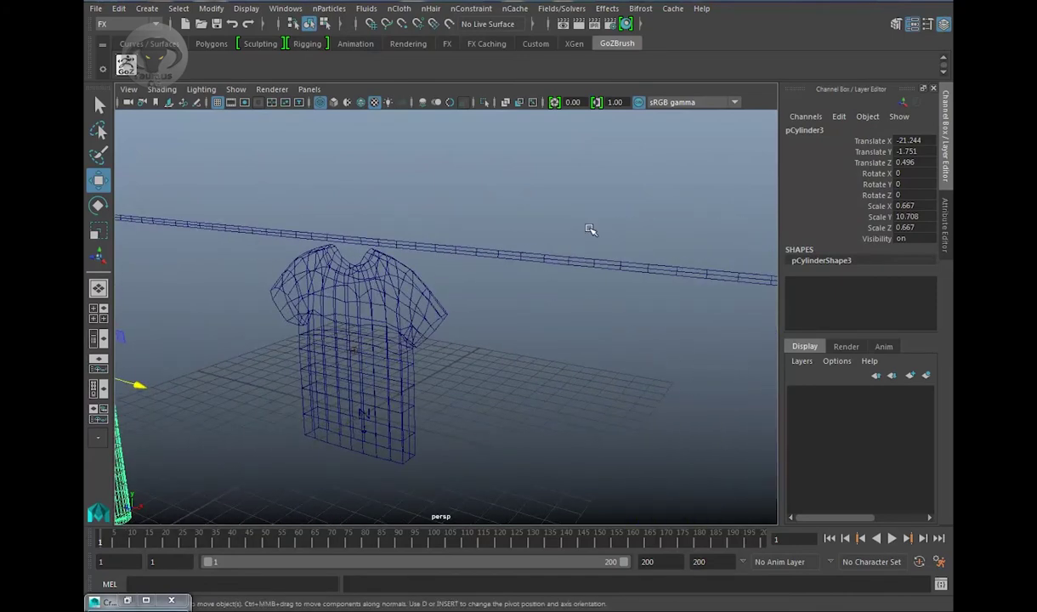
{"action": "left_click", "coordinate": [564, 258]}
{"action": "left_click_drag", "start_coordinate": [538, 338], "coordinate": [437, 333], "text": "alt"}
{"action": "right_click_drag", "start_coordinate": [437, 333], "coordinate": [490, 352], "text": "alt"}
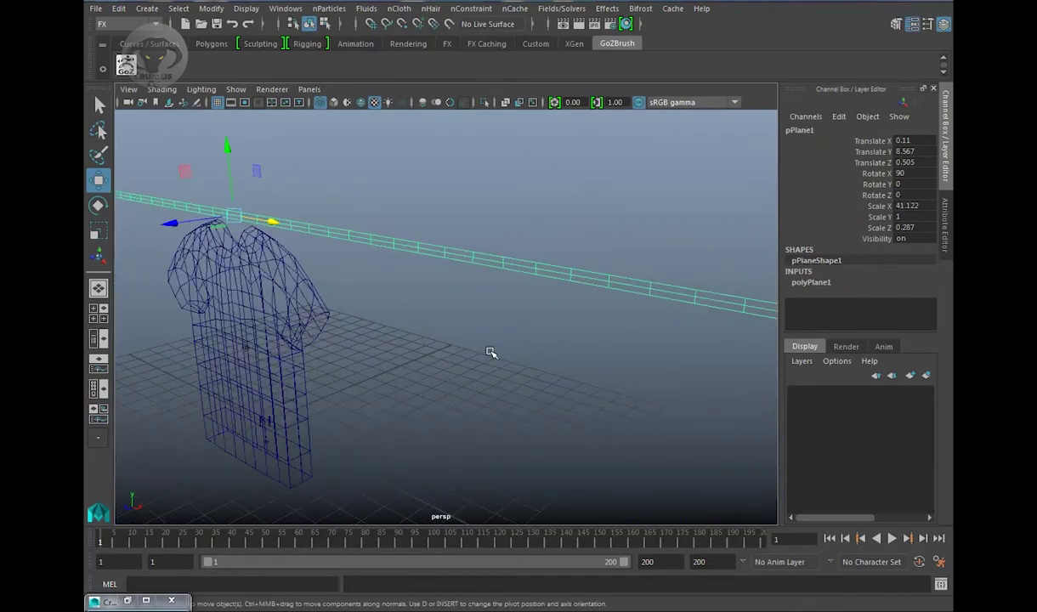
{"action": "middle_click_drag", "start_coordinate": [490, 352], "coordinate": [392, 336], "text": "alt"}
{"action": "left_click_drag", "start_coordinate": [477, 338], "coordinate": [461, 351], "text": "alt"}
{"action": "right_click_drag", "start_coordinate": [537, 321], "coordinate": [519, 343], "text": "alt"}
{"action": "middle_click_drag", "start_coordinate": [519, 344], "coordinate": [592, 327], "text": "alt"}
{"action": "left_click_drag", "start_coordinate": [511, 328], "coordinate": [539, 330], "text": "alt"}
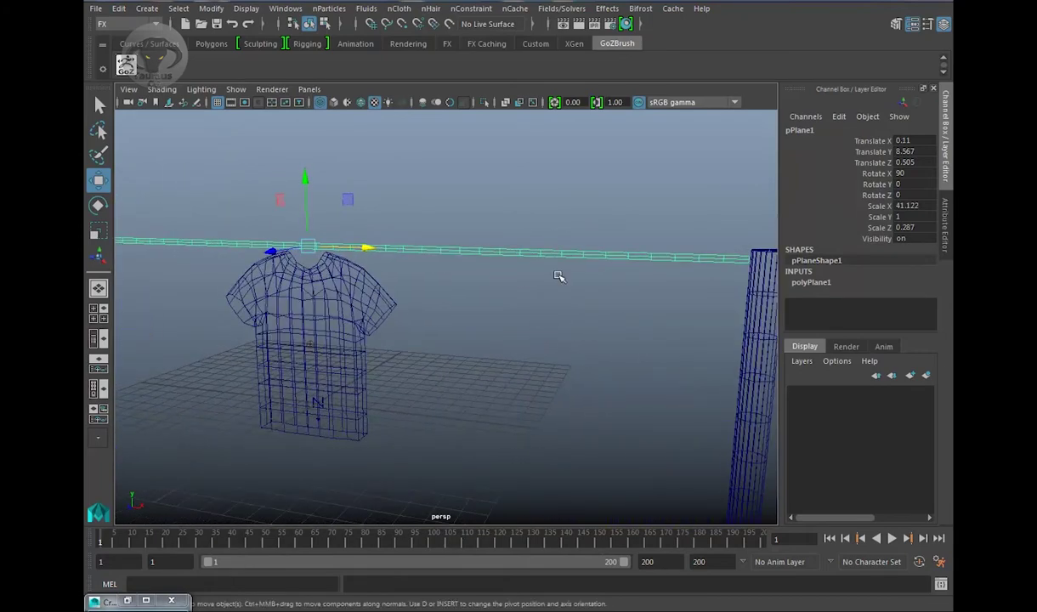
{"action": "left_click_drag", "start_coordinate": [558, 276], "coordinate": [550, 267], "text": "alt"}
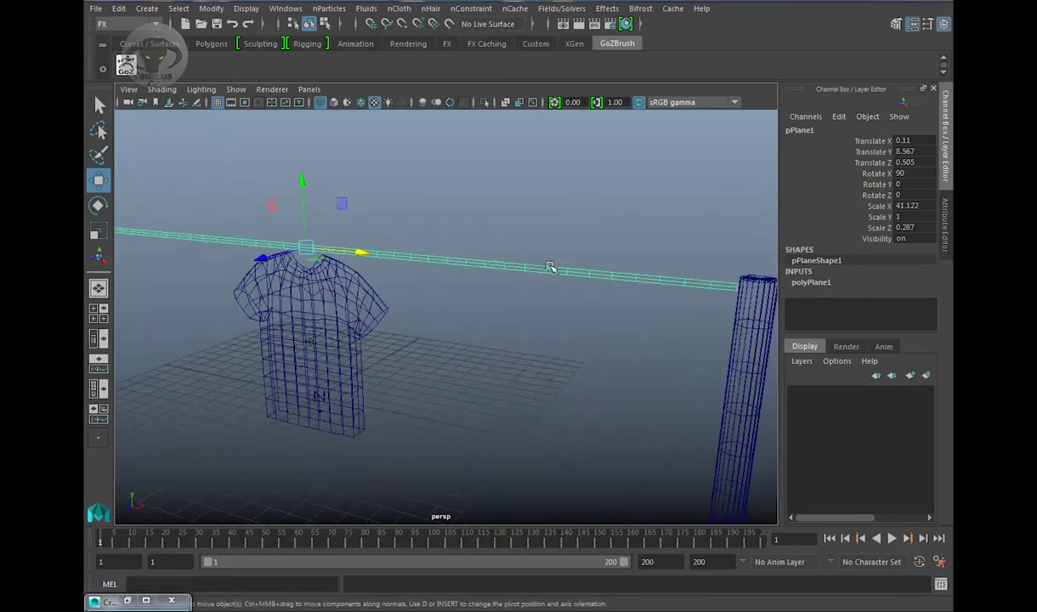
{"action": "left_click", "coordinate": [123, 24]}
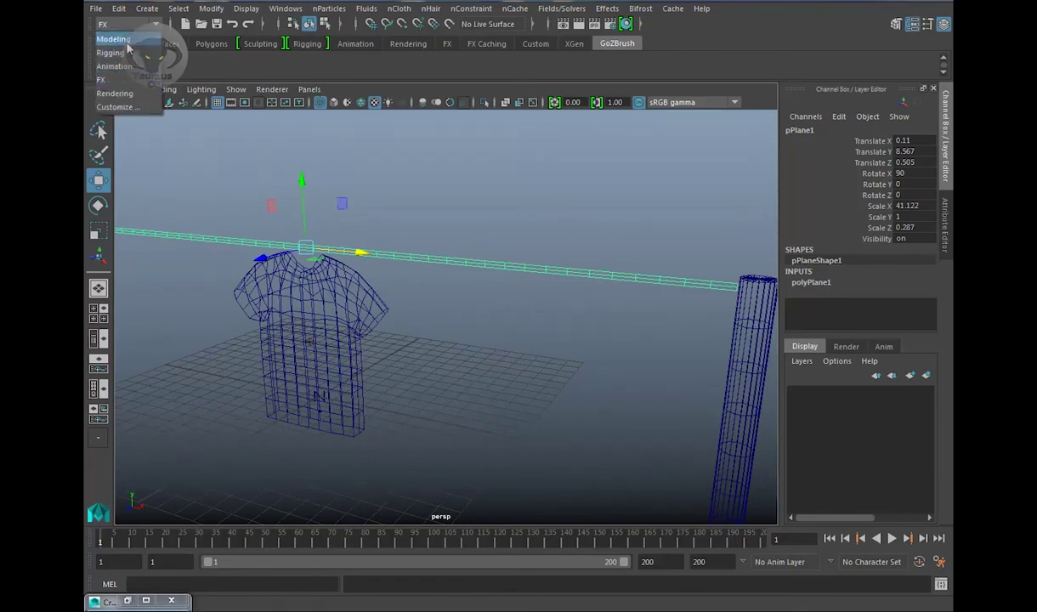
{"action": "left_click", "coordinate": [115, 39]}
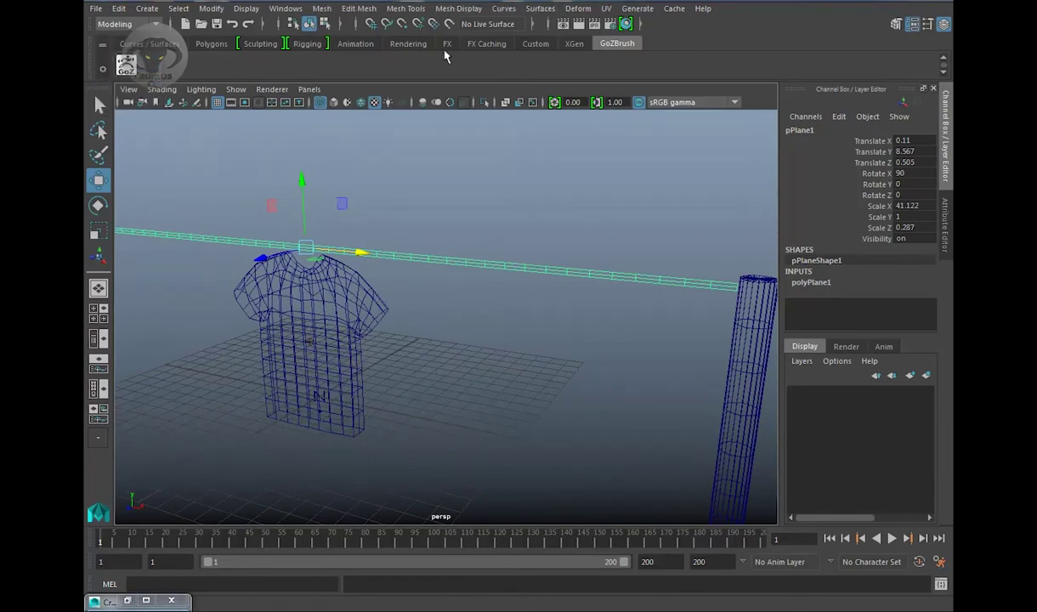
{"action": "left_click", "coordinate": [411, 8]}
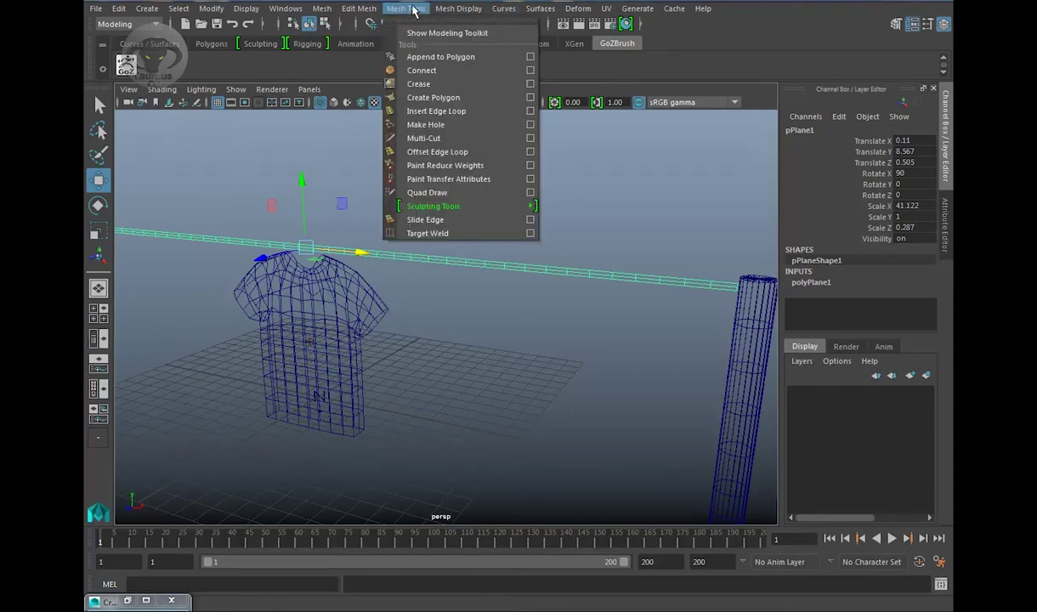
{"action": "mouse_move", "coordinate": [453, 8]}
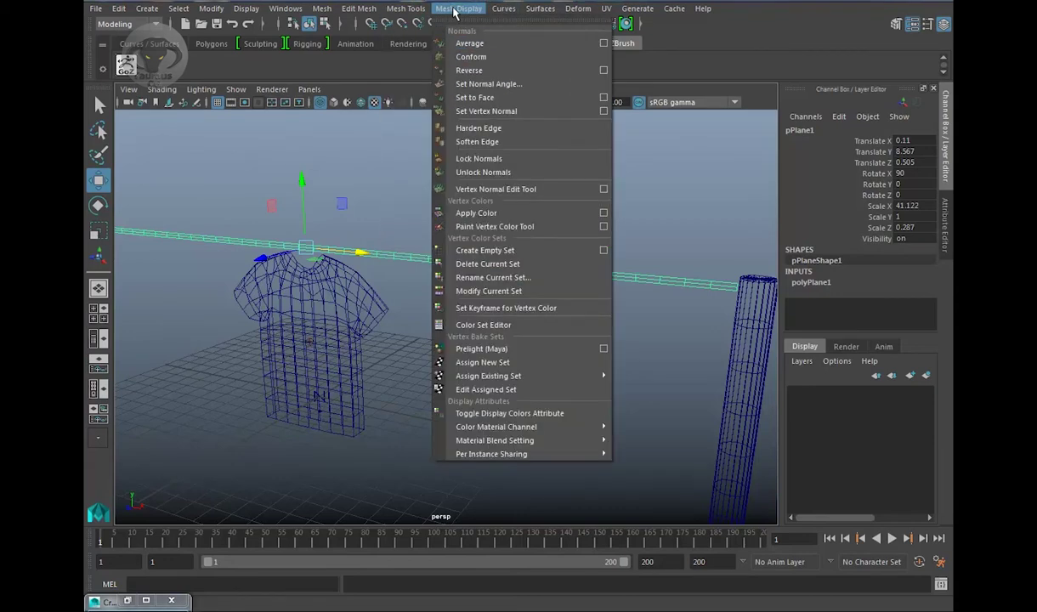
{"action": "mouse_move", "coordinate": [371, 12]}
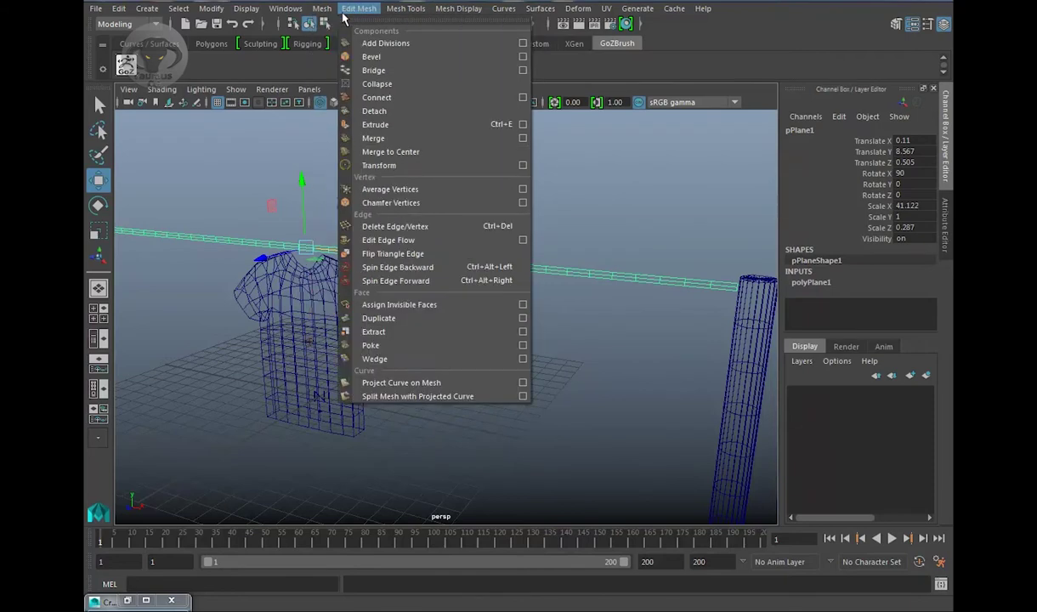
{"action": "left_click", "coordinate": [123, 24]}
{"action": "left_click", "coordinate": [102, 80]}
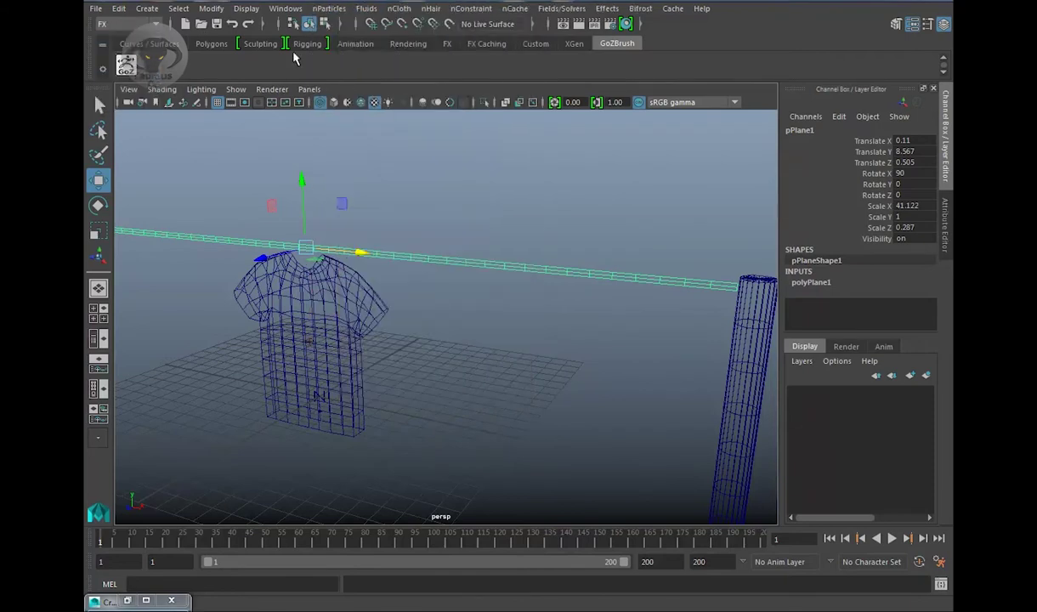
- Convert the clothesline strip into an nCloth object
{"action": "left_click", "coordinate": [398, 9]}
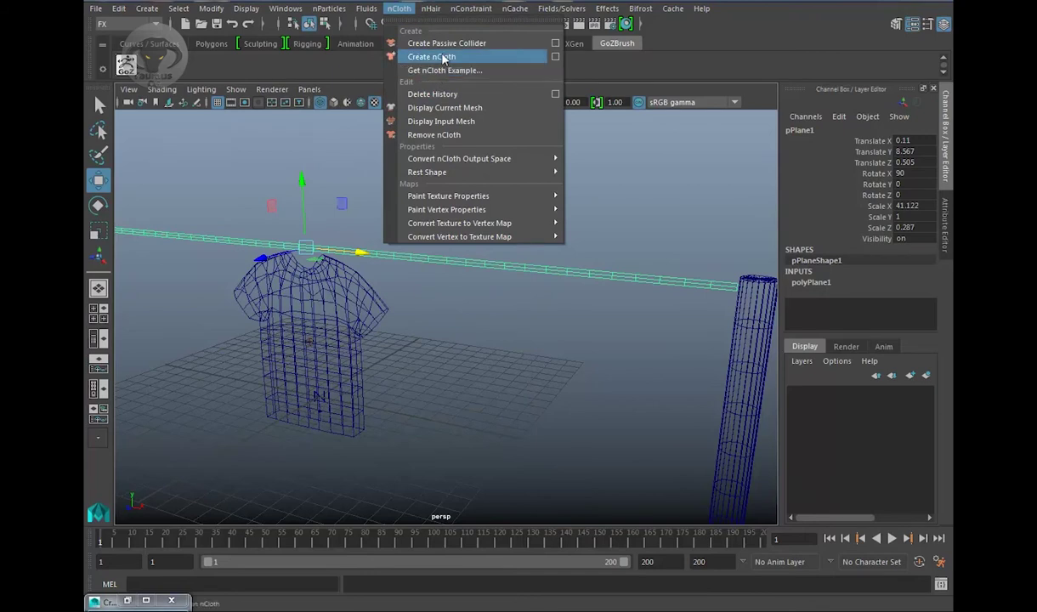
{"action": "left_click", "coordinate": [442, 57]}
{"action": "key", "text": "a"}
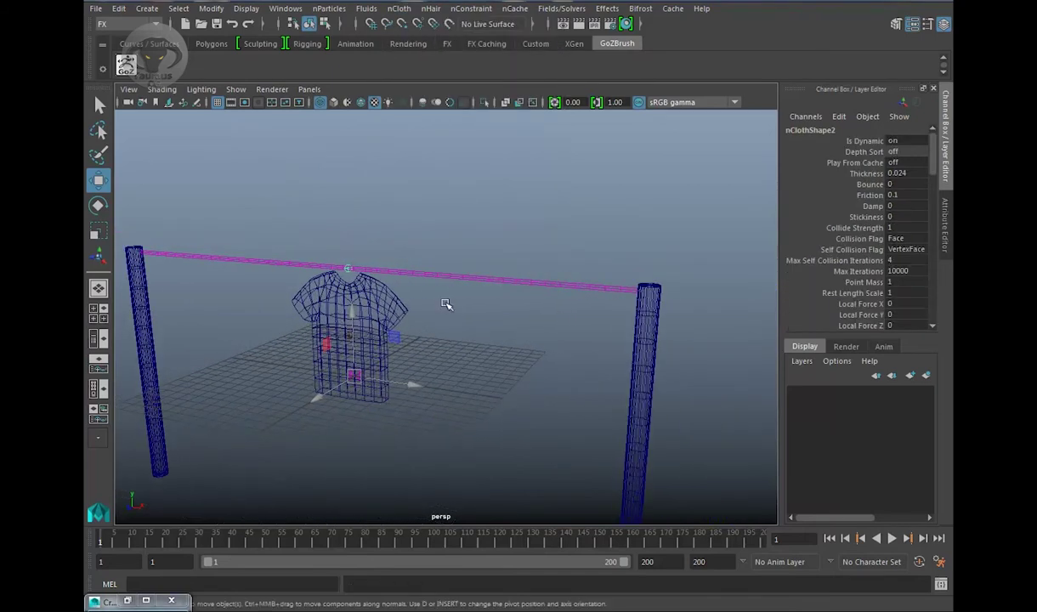
- Play the simulation to check how the strip and T-shirt behave, stop it and return to frame 1
{"action": "left_click", "coordinate": [892, 538]}
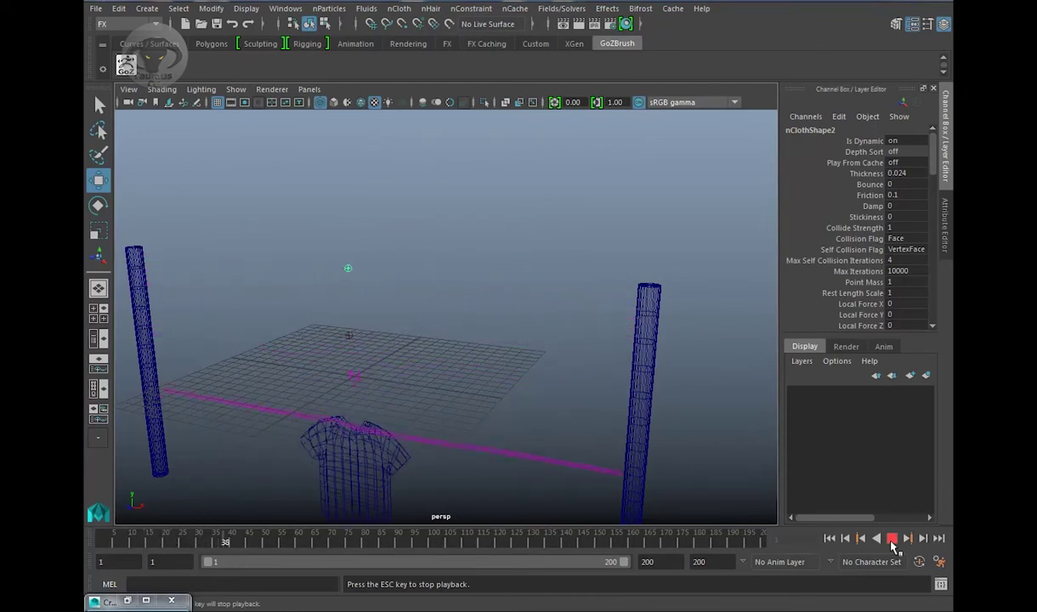
{"action": "left_click", "coordinate": [891, 539]}
{"action": "left_click", "coordinate": [829, 538]}
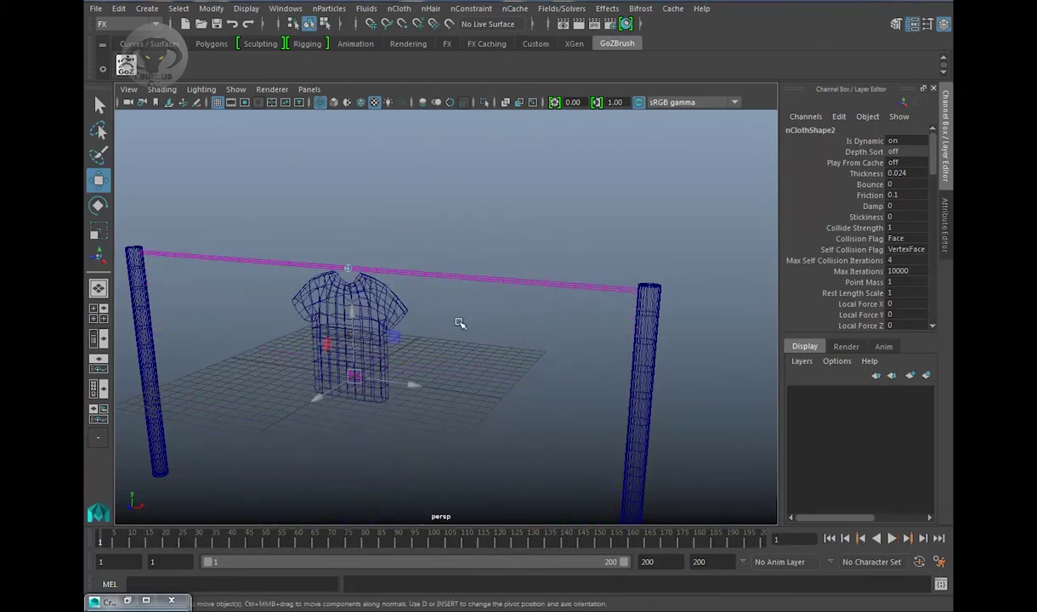
{"action": "left_click_drag", "start_coordinate": [416, 316], "coordinate": [412, 321]}
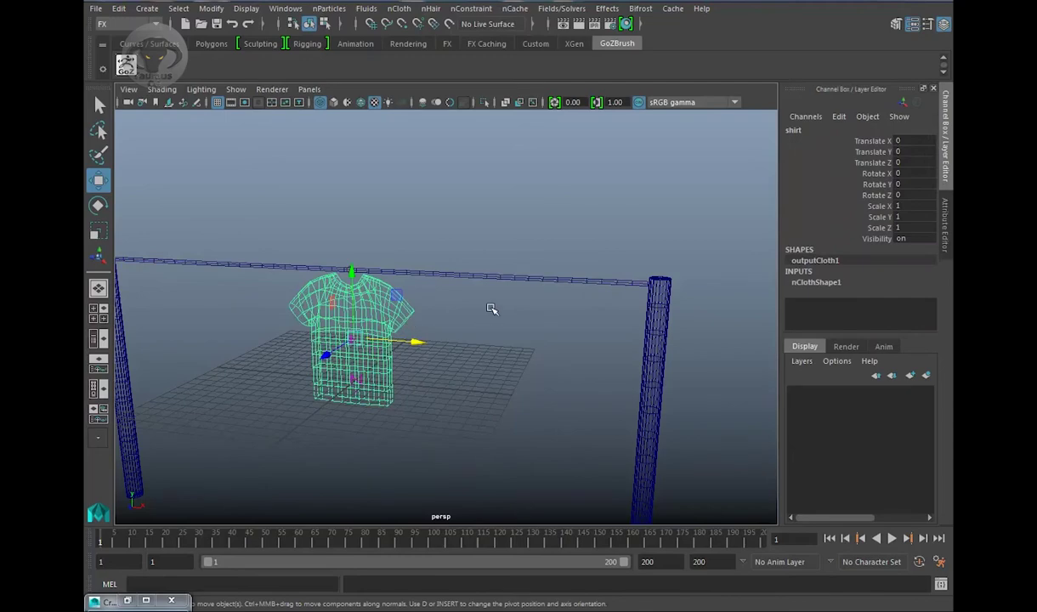
{"action": "left_click_drag", "start_coordinate": [512, 253], "coordinate": [494, 367]}
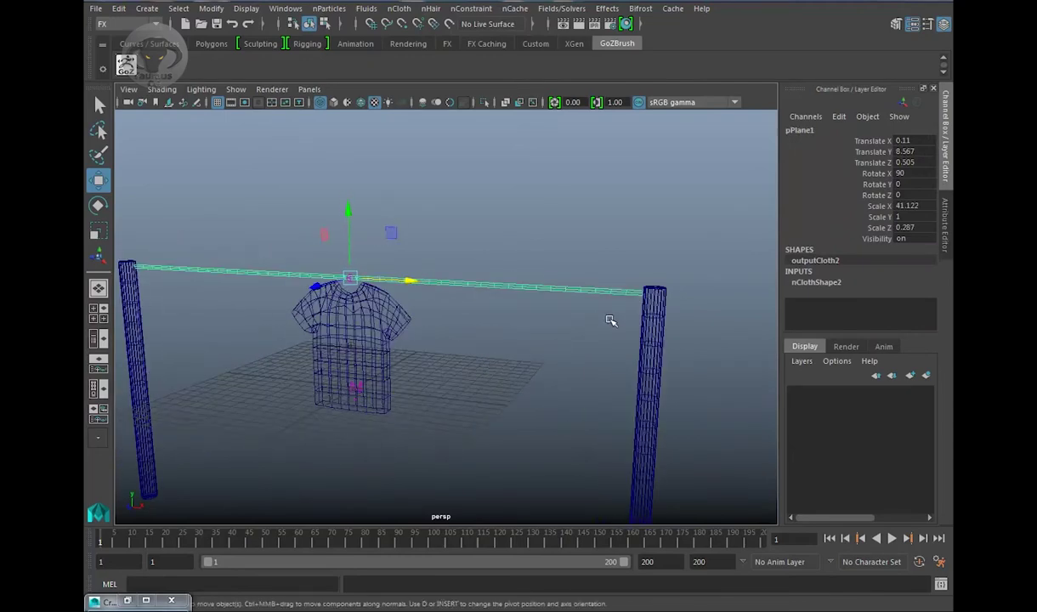
{"action": "left_click_drag", "start_coordinate": [610, 320], "coordinate": [688, 447], "text": "alt"}
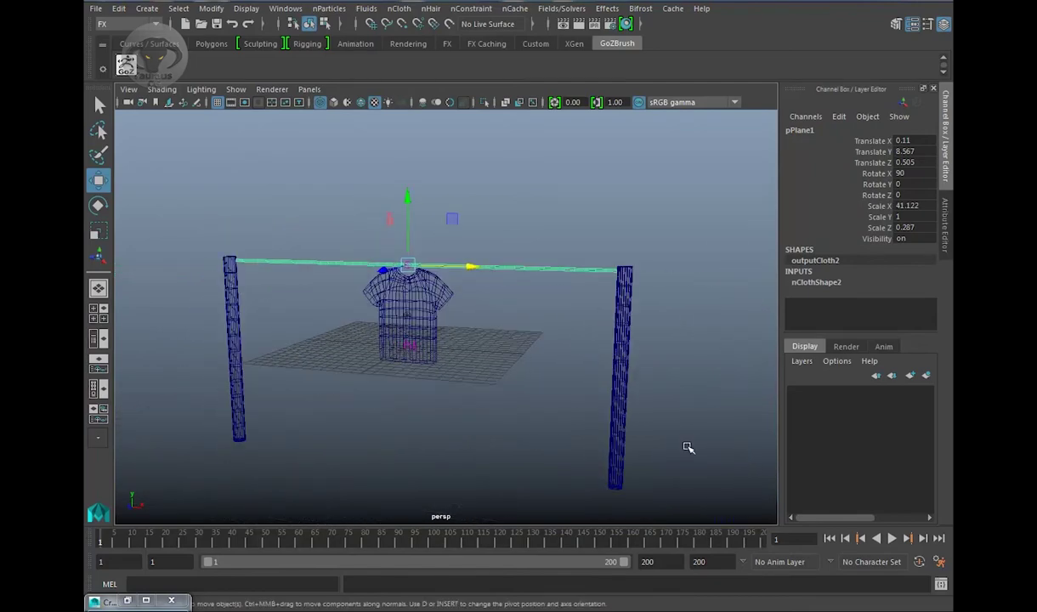
- Make both cylinder posts passive colliders for the cloth simulation
{"action": "left_click_drag", "start_coordinate": [646, 480], "coordinate": [162, 381]}
{"action": "key", "text": "f"}
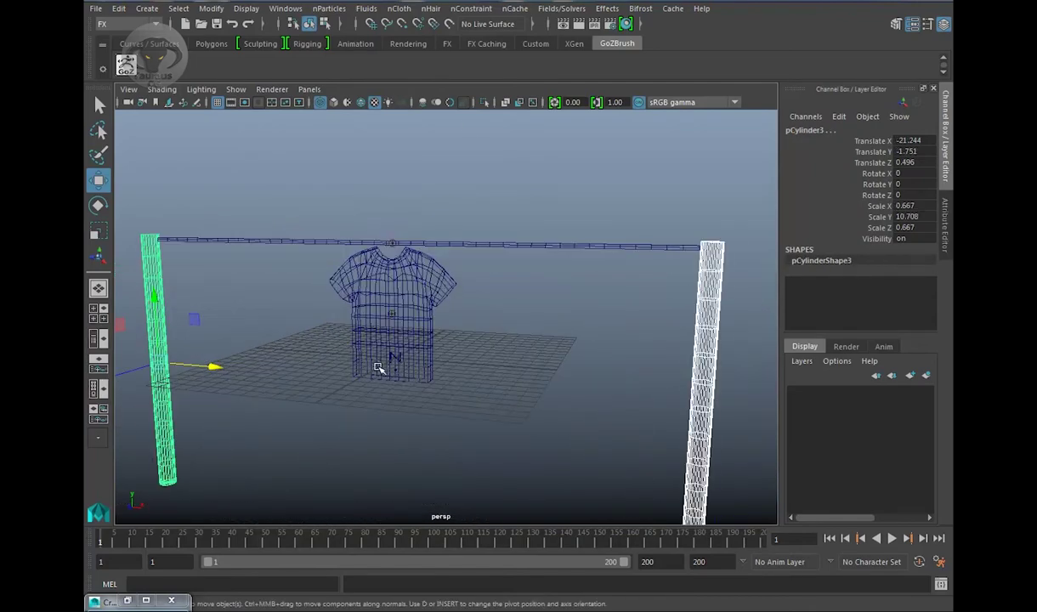
{"action": "left_click", "coordinate": [399, 9]}
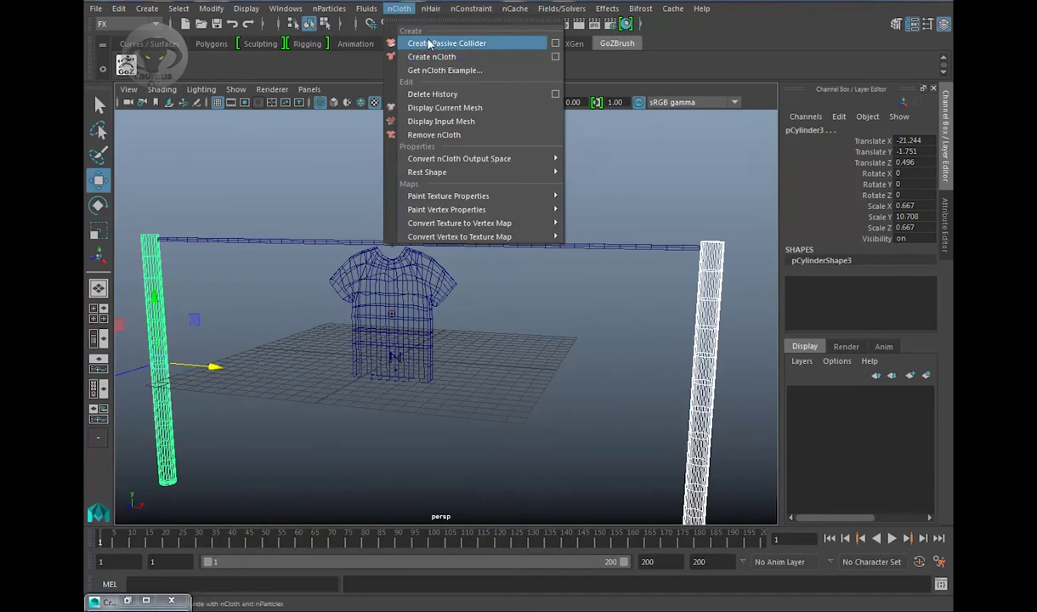
{"action": "left_click", "coordinate": [627, 322]}
{"action": "scroll", "coordinate": [693, 429], "scroll_direction": "down", "scroll_amount": 2}
{"action": "left_click", "coordinate": [713, 498]}
{"action": "left_click_drag", "start_coordinate": [713, 498], "coordinate": [122, 418]}
{"action": "left_click", "coordinate": [399, 8]}
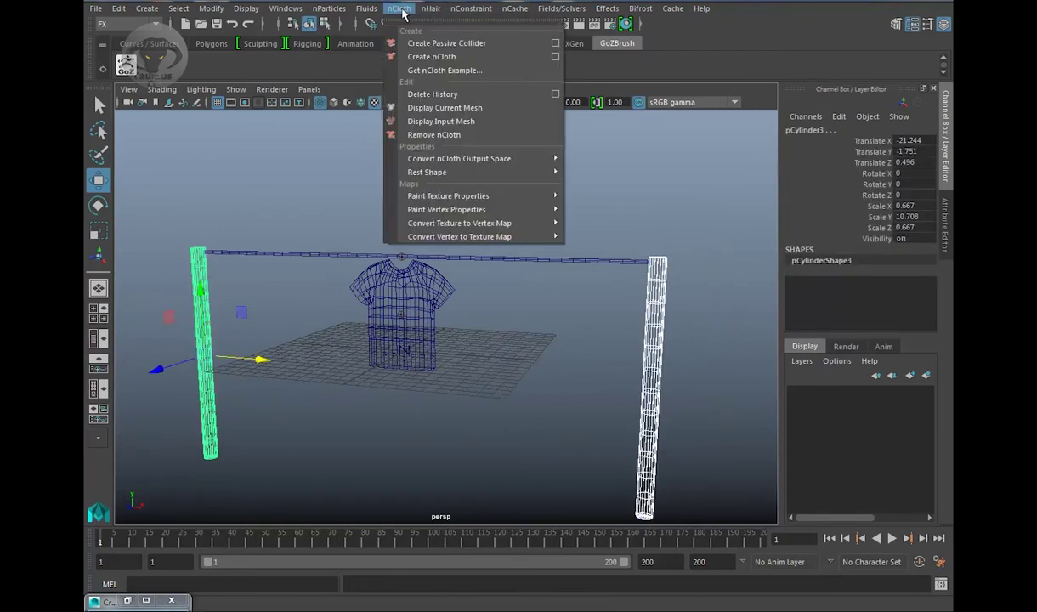
{"action": "left_click", "coordinate": [402, 10]}
{"action": "left_click", "coordinate": [459, 9]}
{"action": "mouse_move", "coordinate": [399, 8]}
{"action": "left_click", "coordinate": [433, 43]}
{"action": "left_click_drag", "start_coordinate": [476, 170], "coordinate": [574, 226], "text": "alt"}
{"action": "left_click", "coordinate": [563, 255]}
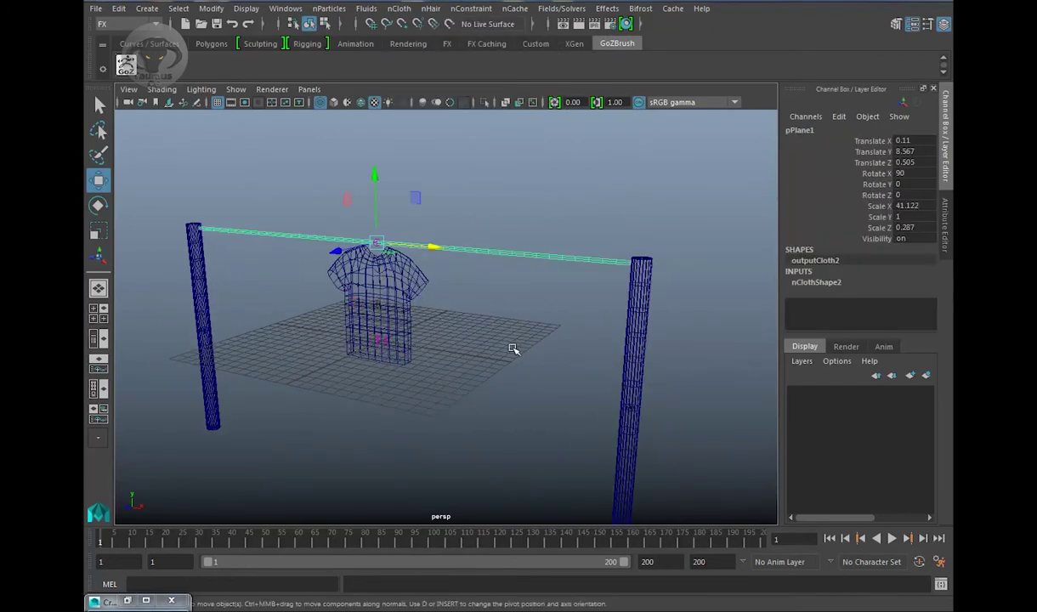
{"action": "left_click_drag", "start_coordinate": [514, 347], "coordinate": [491, 363], "text": "alt"}
{"action": "left_click", "coordinate": [426, 280], "text": "shift"}
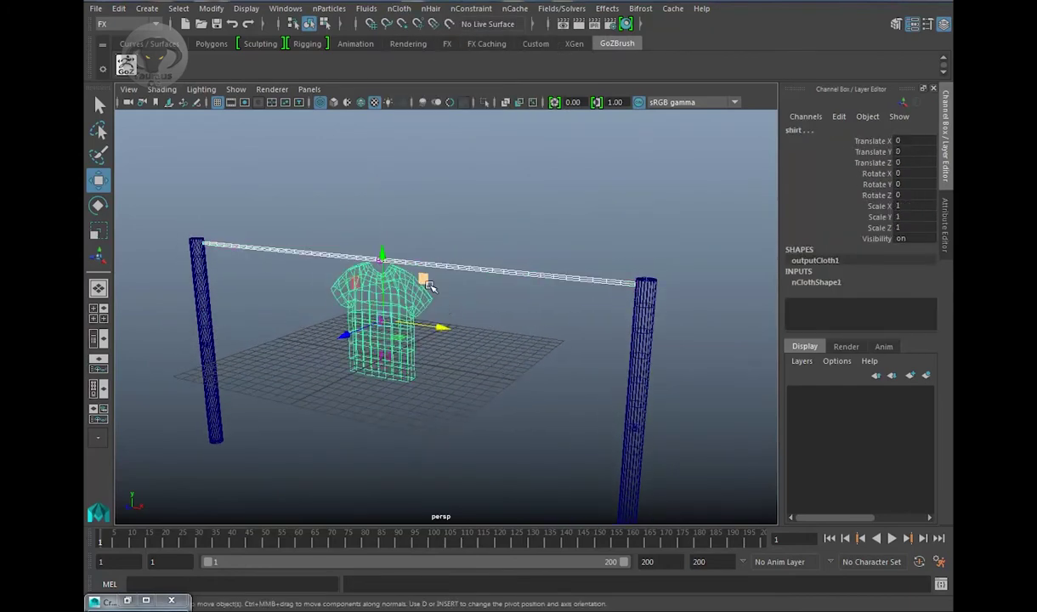
- Attach the strip's end vertices at positive X to the adjoining post's top vertices with a Component to Component nConstraint
{"action": "middle_click_drag", "start_coordinate": [667, 401], "coordinate": [530, 388], "text": "alt"}
{"action": "scroll", "coordinate": [530, 388], "scroll_direction": "up", "scroll_amount": 5}
{"action": "left_click_drag", "start_coordinate": [531, 389], "coordinate": [527, 255], "text": "alt"}
{"action": "right_click_drag", "start_coordinate": [527, 255], "coordinate": [450, 200]}
{"action": "left_click_drag", "start_coordinate": [499, 228], "coordinate": [528, 291]}
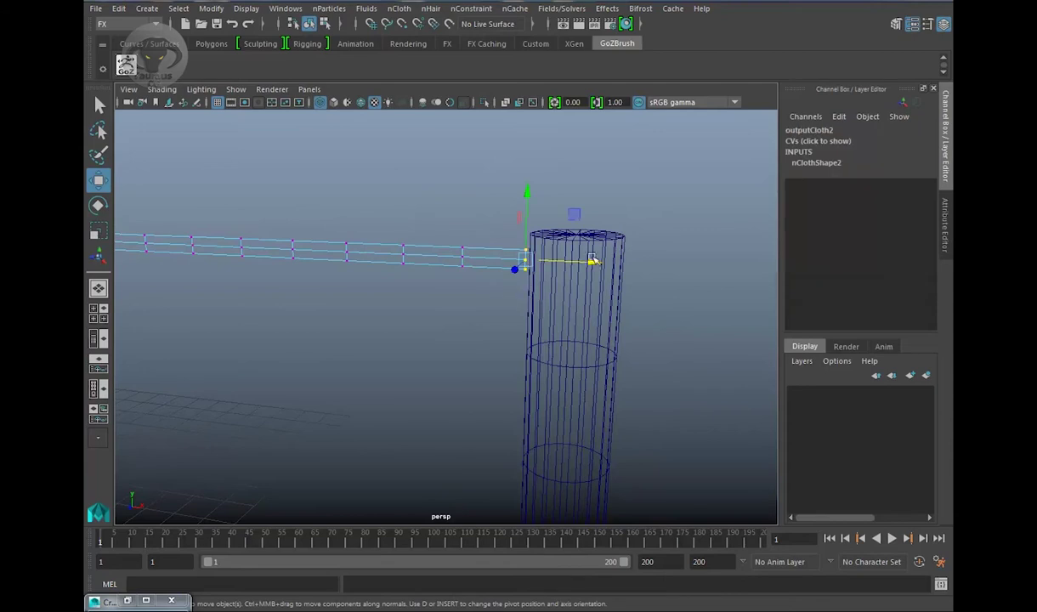
{"action": "right_click_drag", "start_coordinate": [597, 235], "coordinate": [522, 191]}
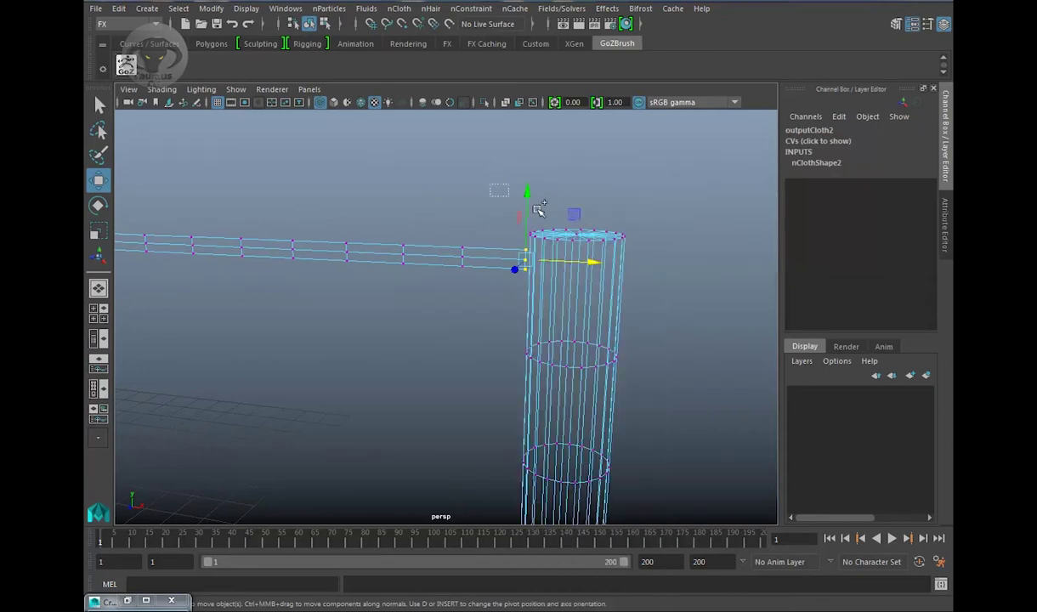
{"action": "left_click_drag", "start_coordinate": [489, 183], "coordinate": [648, 244]}
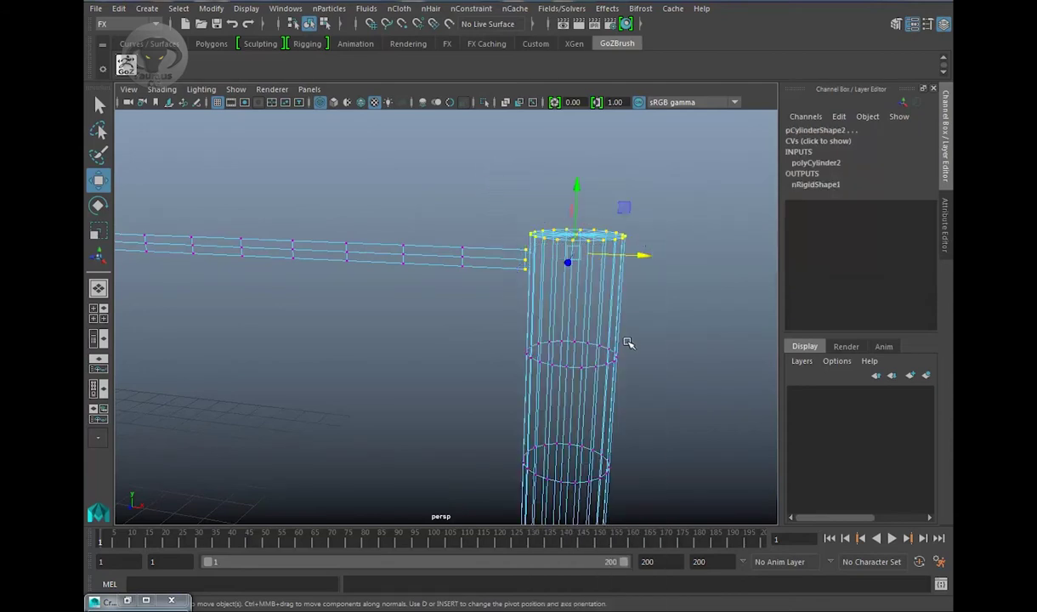
{"action": "right_click_drag", "start_coordinate": [629, 342], "coordinate": [614, 296], "text": "alt"}
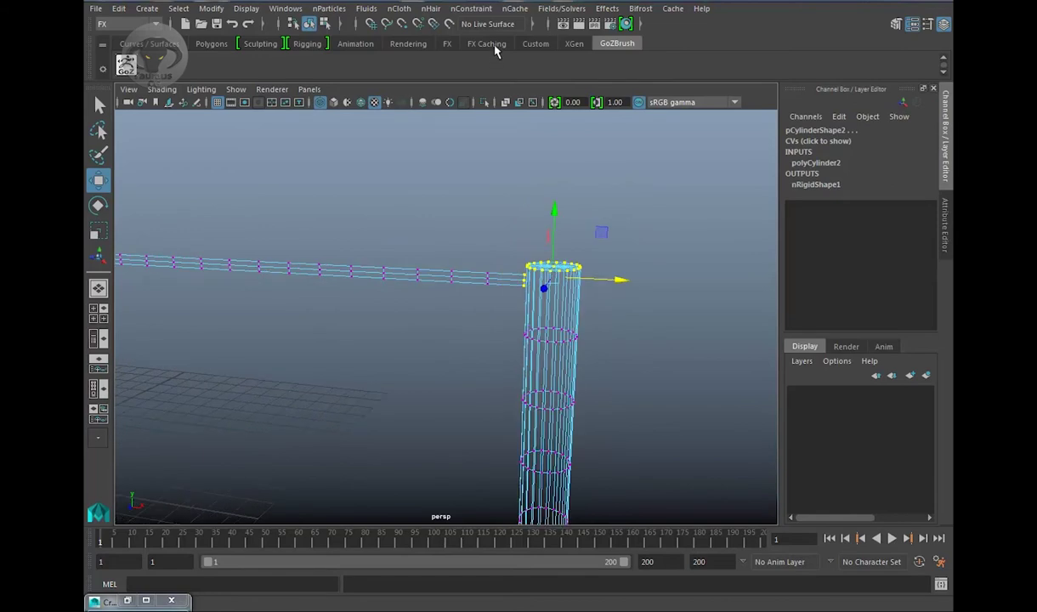
{"action": "left_click", "coordinate": [472, 8]}
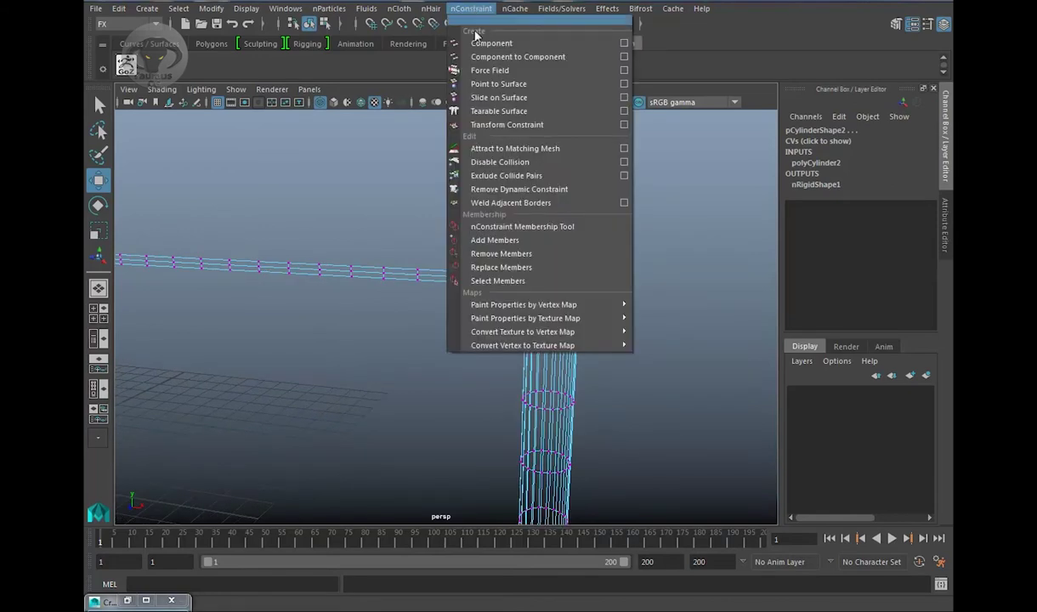
{"action": "left_click", "coordinate": [517, 56]}
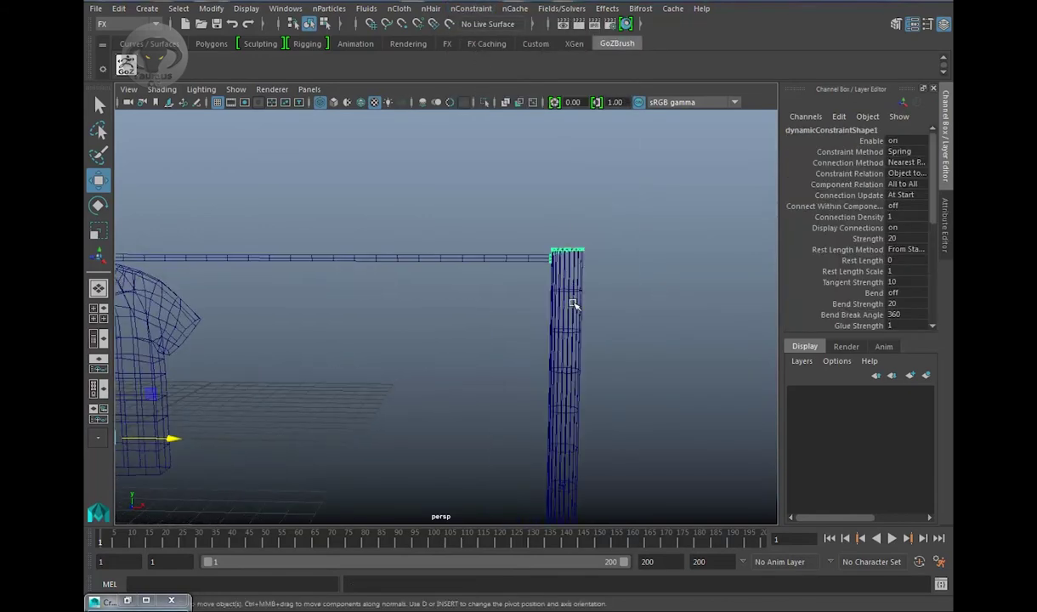
- Play the simulation to check the constraint at the positive X post, stop it and rewind to frame 1
{"action": "left_click", "coordinate": [892, 537]}
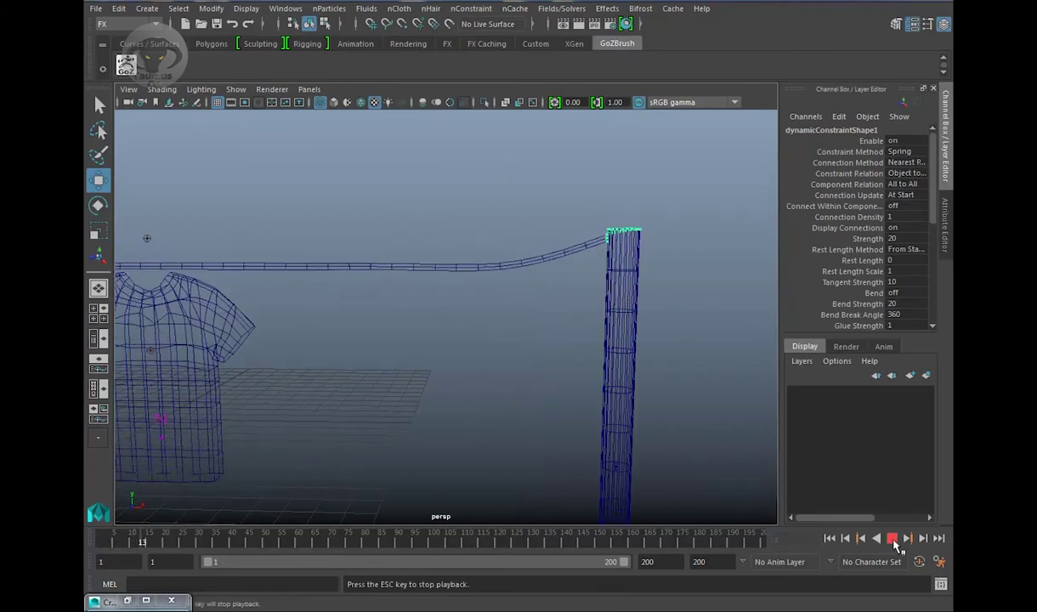
{"action": "left_click", "coordinate": [891, 538]}
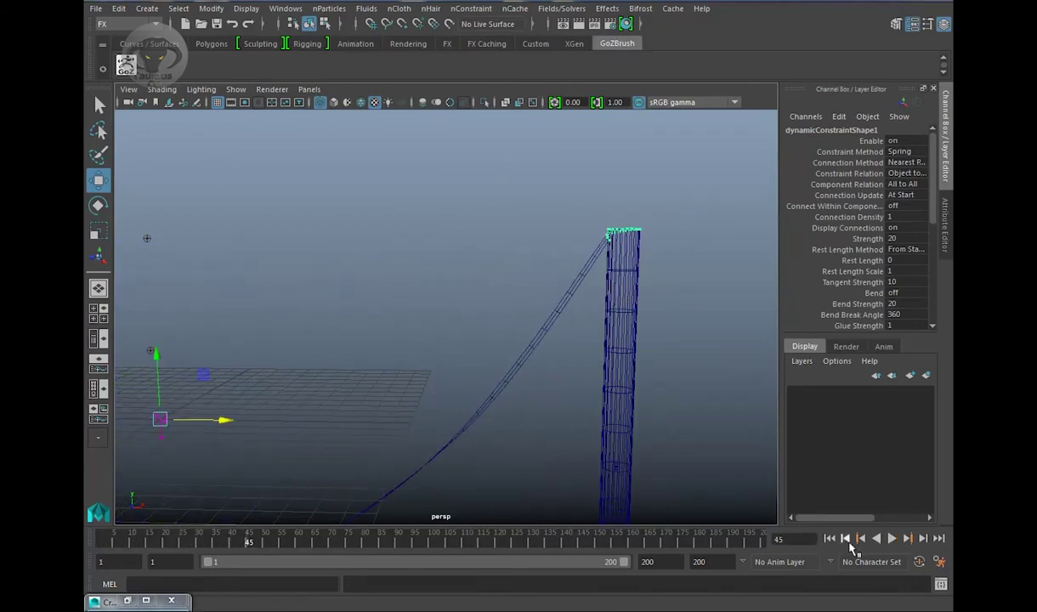
{"action": "left_click", "coordinate": [831, 538]}
- Create a Component to Component nConstraint between the strip's negative X end vertices and the top vertices of the post there
{"action": "key", "text": "f"}
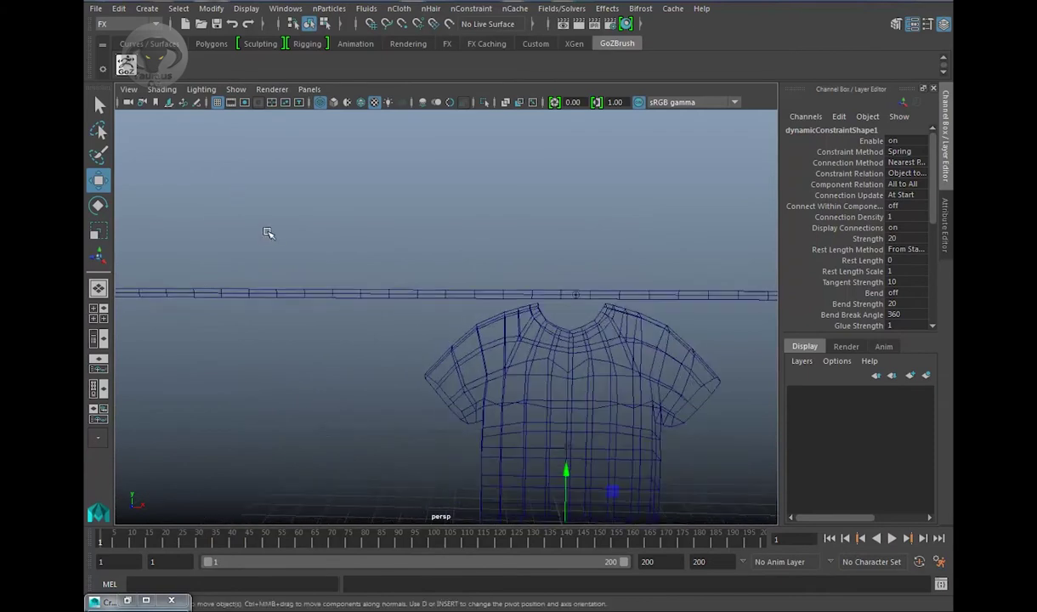
{"action": "left_click_drag", "start_coordinate": [268, 233], "coordinate": [495, 225], "text": "alt"}
{"action": "right_click", "coordinate": [495, 222]}
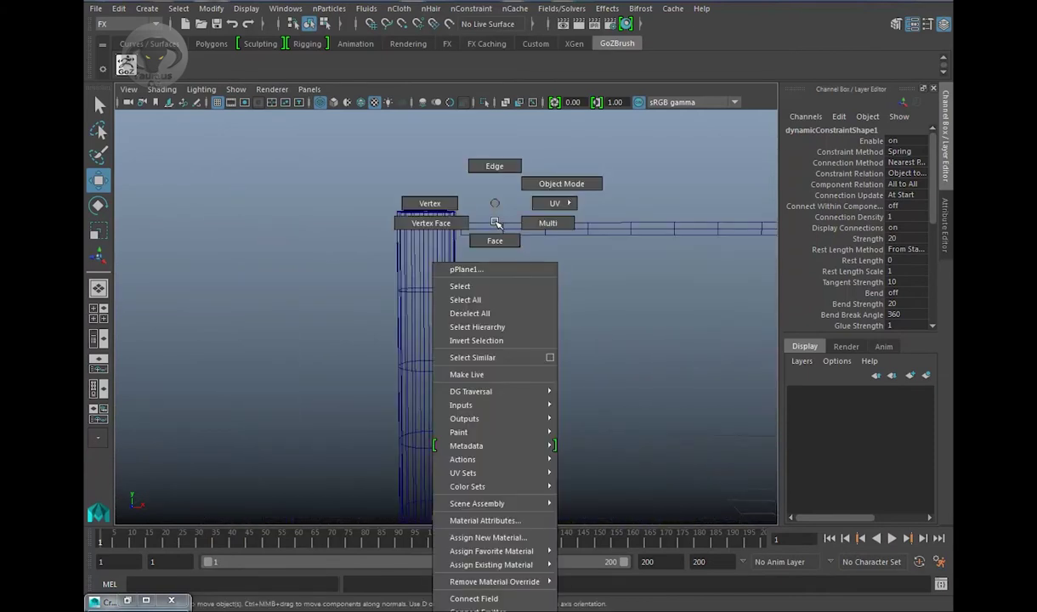
{"action": "right_click_drag", "start_coordinate": [495, 223], "coordinate": [451, 196]}
{"action": "left_click", "coordinate": [450, 255]}
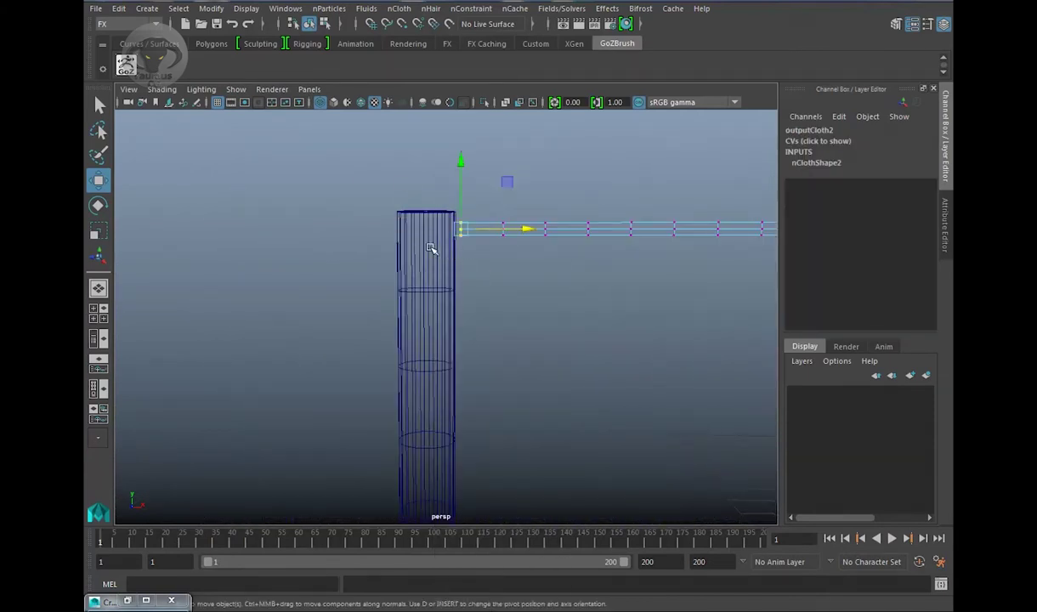
{"action": "right_click_drag", "start_coordinate": [412, 234], "coordinate": [374, 196]}
{"action": "left_click_drag", "start_coordinate": [327, 176], "coordinate": [466, 222]}
{"action": "left_click", "coordinate": [472, 9]}
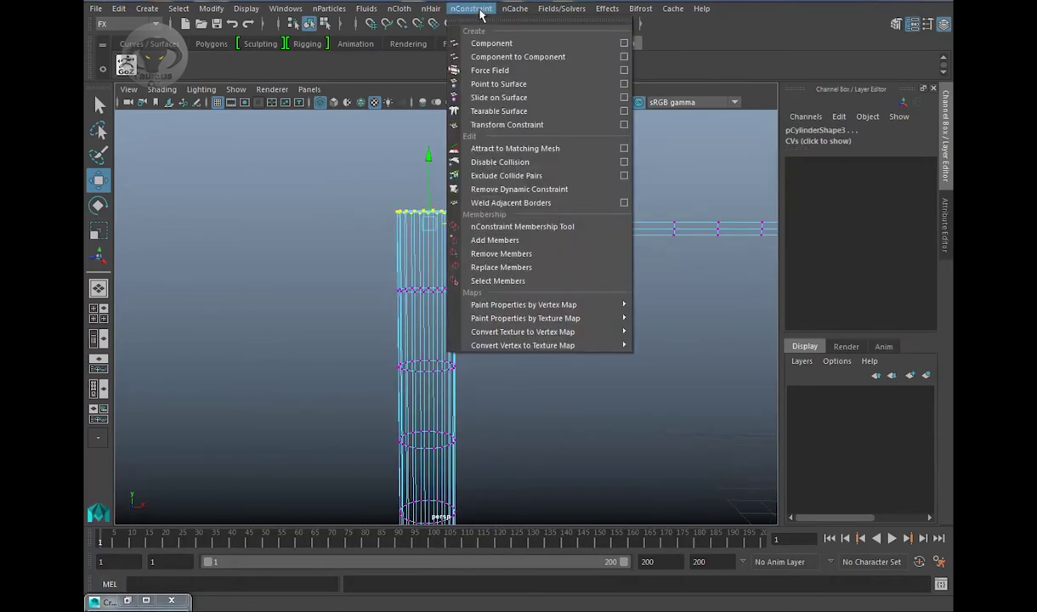
{"action": "left_click", "coordinate": [470, 55]}
{"action": "key", "text": "a"}
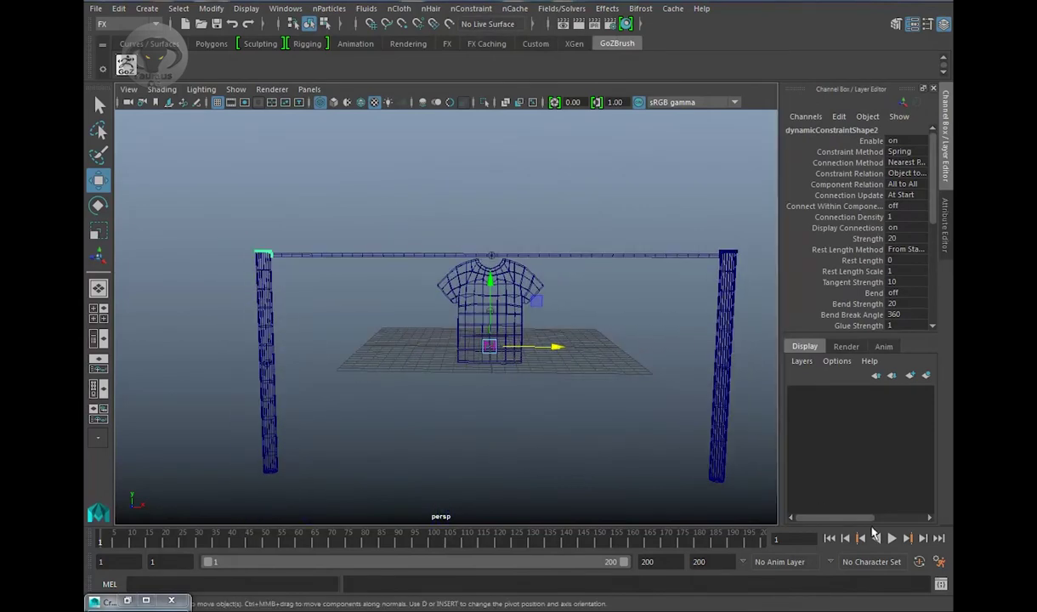
- Play the simulation and stop it to check how the strip hangs between the two constrained posts
{"action": "left_click", "coordinate": [891, 538]}
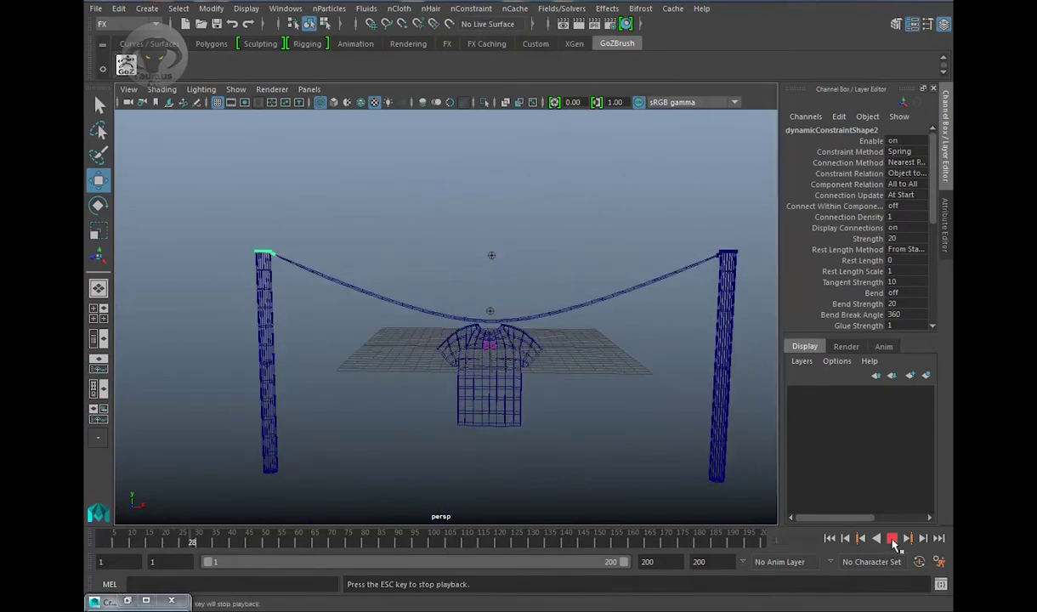
{"action": "left_click", "coordinate": [890, 541]}
{"action": "left_click_drag", "start_coordinate": [588, 326], "coordinate": [546, 340], "text": "alt"}
{"action": "left_click_drag", "start_coordinate": [525, 263], "coordinate": [543, 374]}
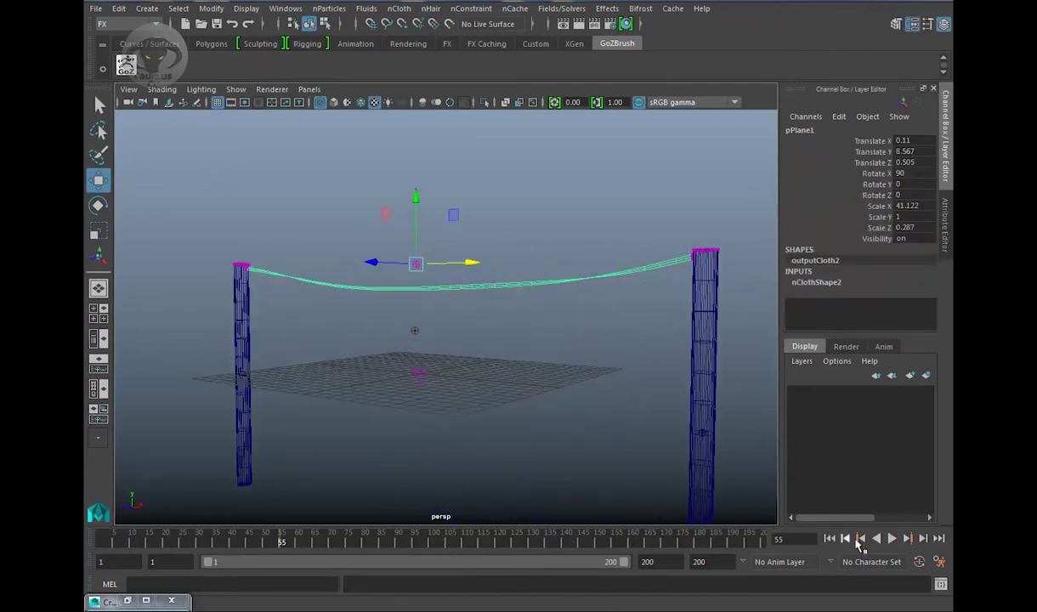
{"action": "left_click", "coordinate": [891, 538]}
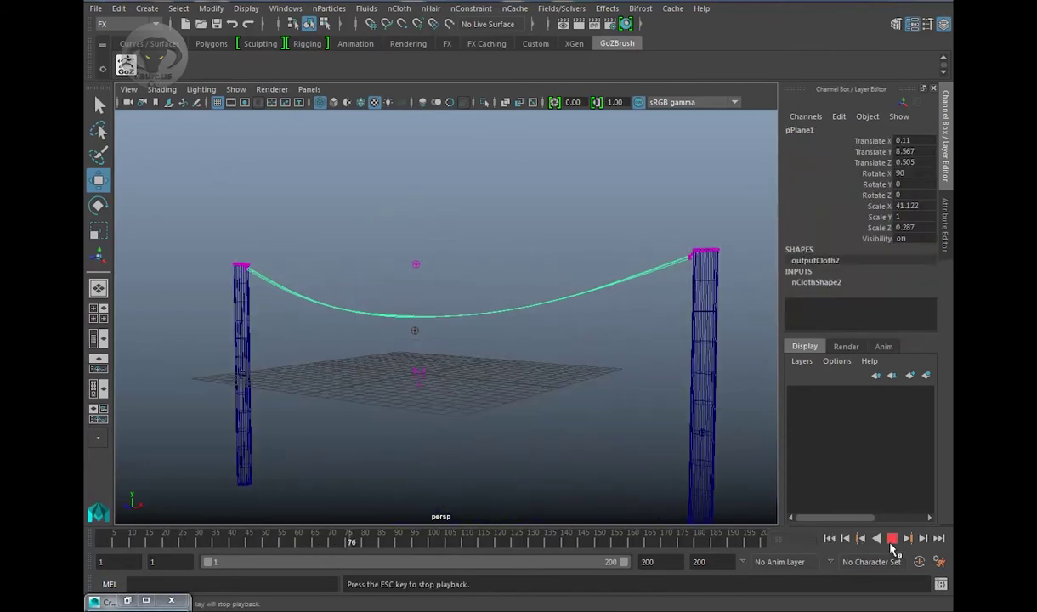
{"action": "left_click", "coordinate": [891, 538]}
- Select the clothesline strip and open the Dynamic Properties of its nCloth shape
{"action": "left_click_drag", "start_coordinate": [614, 386], "coordinate": [728, 286], "text": "alt"}
{"action": "left_click_drag", "start_coordinate": [694, 361], "coordinate": [461, 266], "text": "alt"}
{"action": "left_click_drag", "start_coordinate": [598, 270], "coordinate": [581, 307], "text": "alt"}
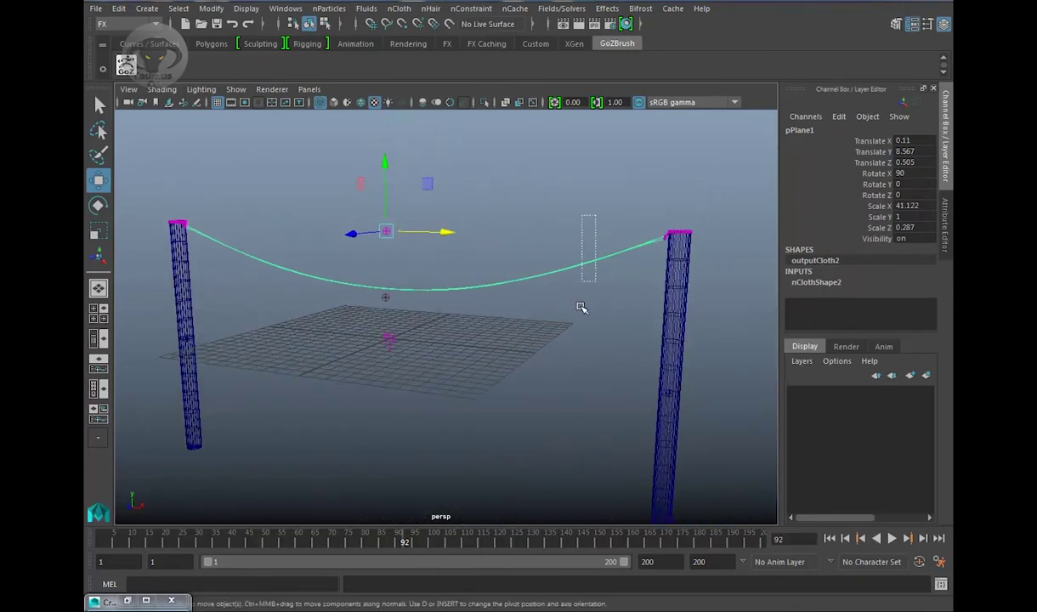
{"action": "key", "text": "ctrl+a"}
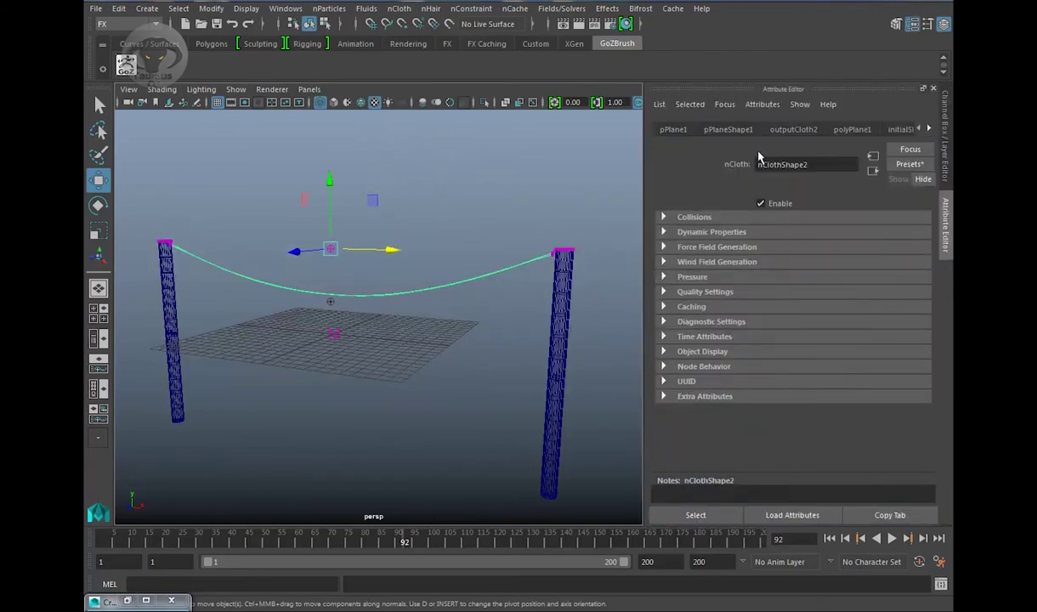
{"action": "left_click_drag", "start_coordinate": [487, 281], "coordinate": [493, 204], "text": "alt"}
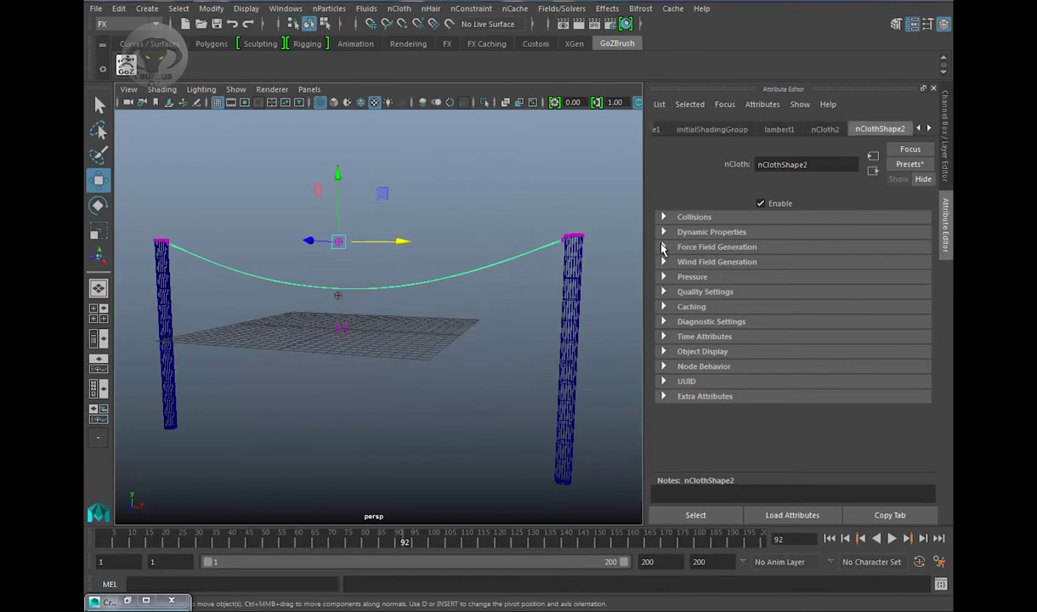
{"action": "left_click", "coordinate": [664, 233]}
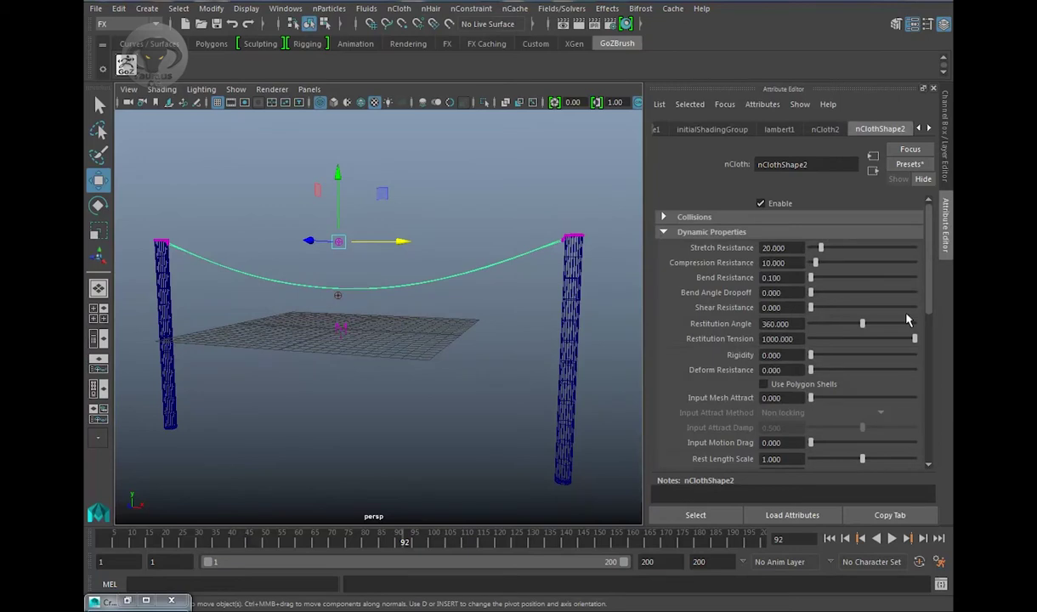
{"action": "mouse_move", "coordinate": [928, 257]}
{"action": "left_mouse_down"}
{"action": "mouse_move", "coordinate": [932, 351]}
{"action": "mouse_move", "coordinate": [932, 257]}
{"action": "left_mouse_up"}
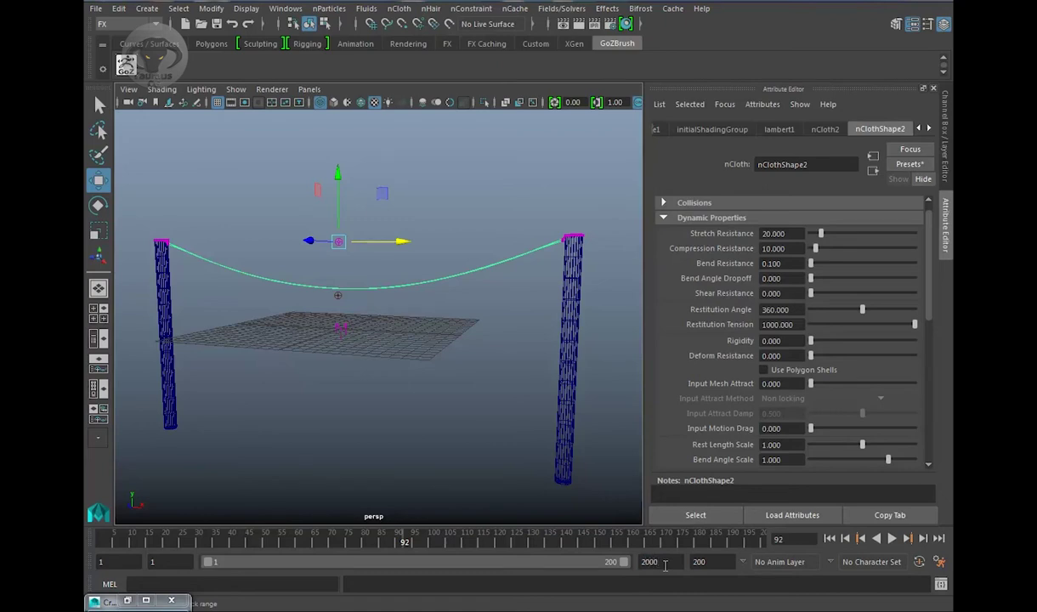
- Extend the animation end and the playback end to frame 2000
{"action": "key", "text": "Return"}
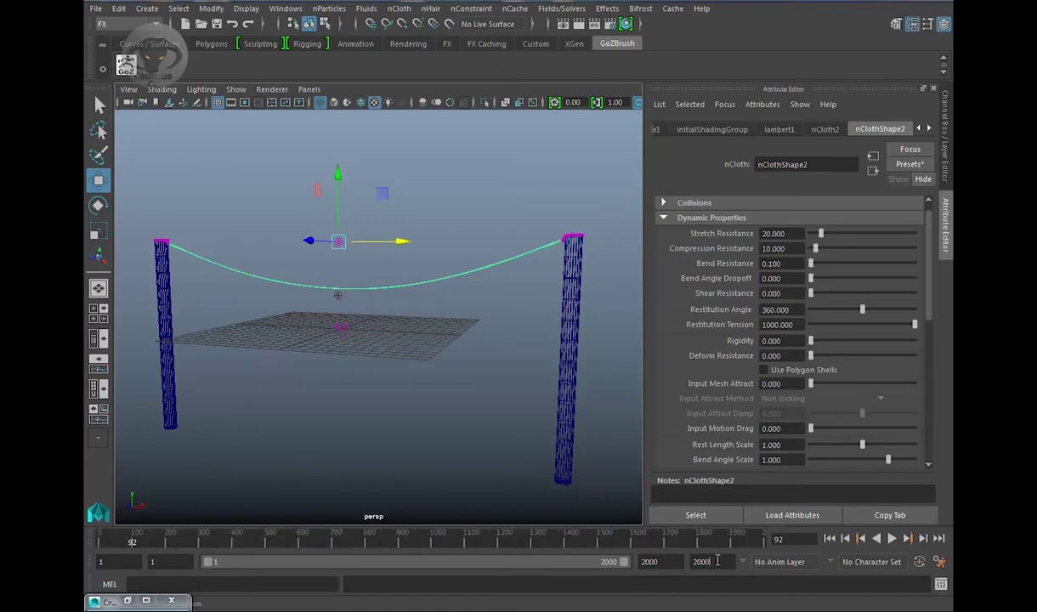
{"action": "left_click_drag", "start_coordinate": [511, 368], "coordinate": [474, 371], "text": "alt"}
{"action": "right_click_drag", "start_coordinate": [474, 370], "coordinate": [509, 419], "text": "alt"}
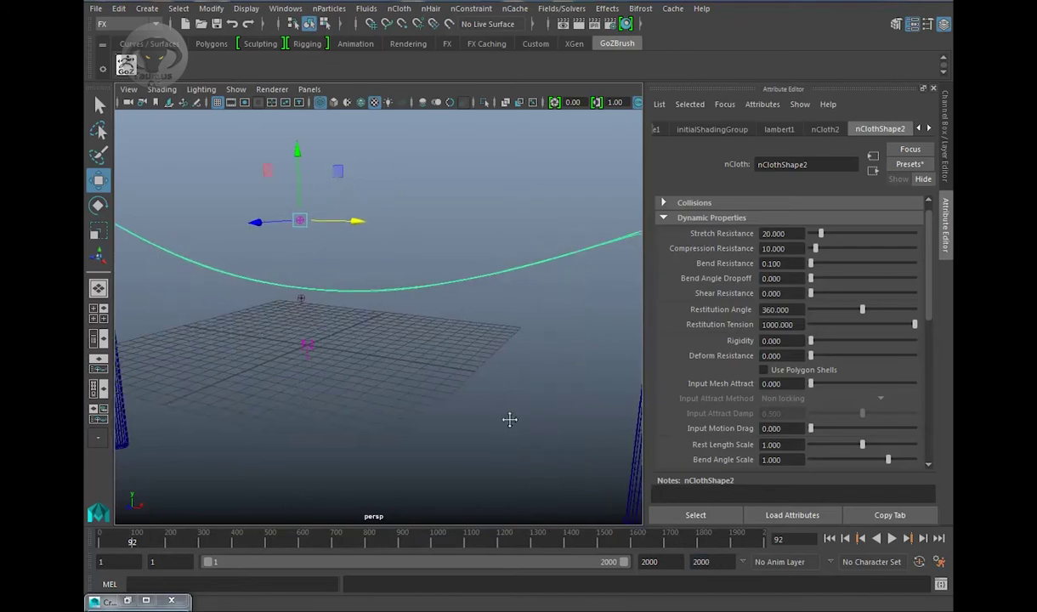
{"action": "left_click_drag", "start_coordinate": [509, 419], "coordinate": [553, 425], "text": "alt"}
{"action": "right_click_drag", "start_coordinate": [553, 425], "coordinate": [509, 394], "text": "alt"}
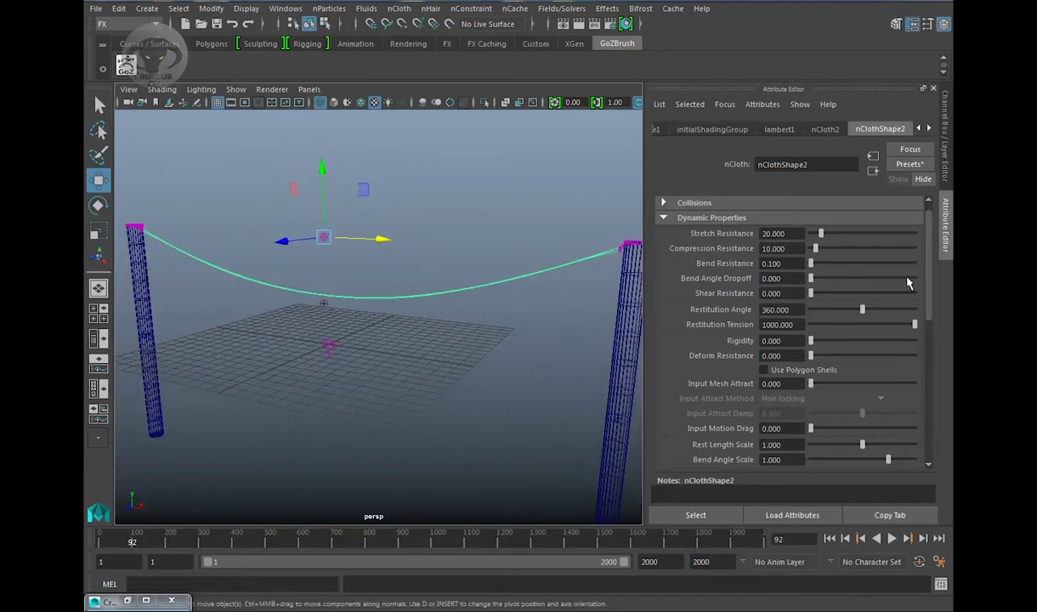
- Start Interactive Playback and raise the strip's Stretch Resistance to about 170.861 while it runs
{"action": "left_click", "coordinate": [561, 9]}
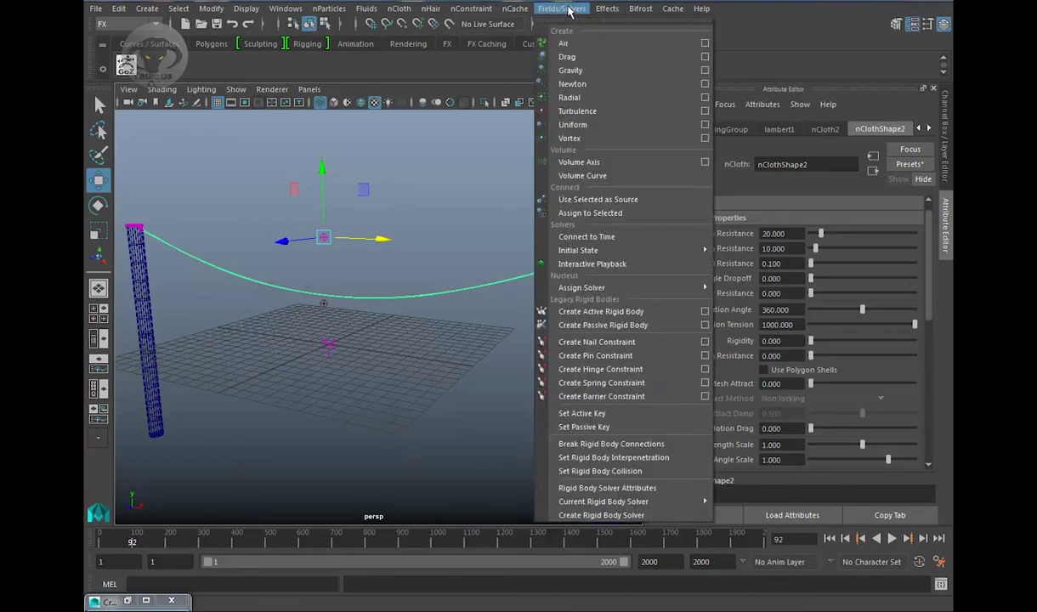
{"action": "left_click", "coordinate": [597, 264]}
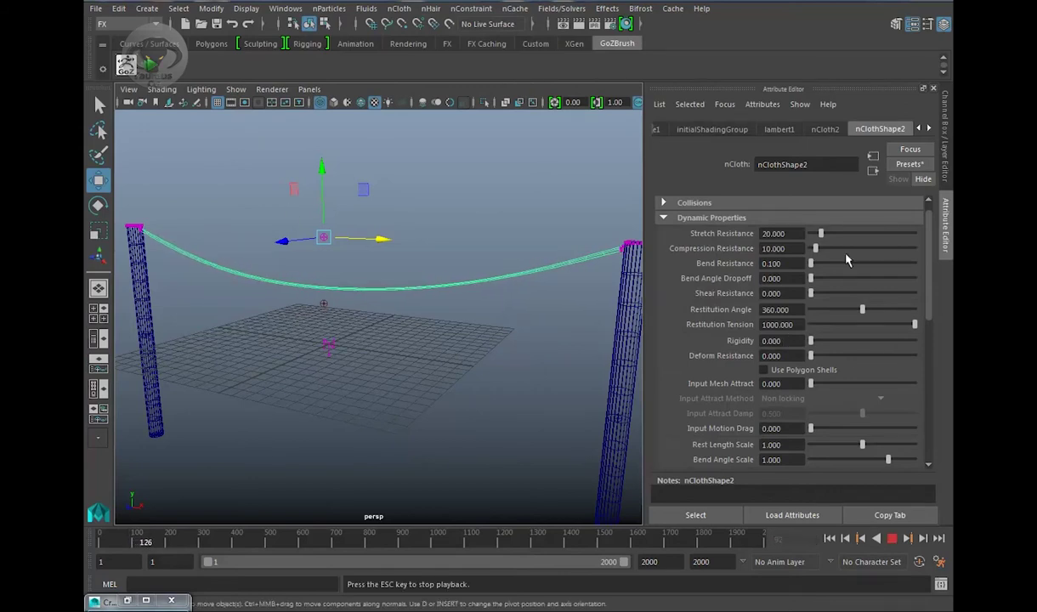
{"action": "left_click_drag", "start_coordinate": [821, 236], "coordinate": [884, 247]}
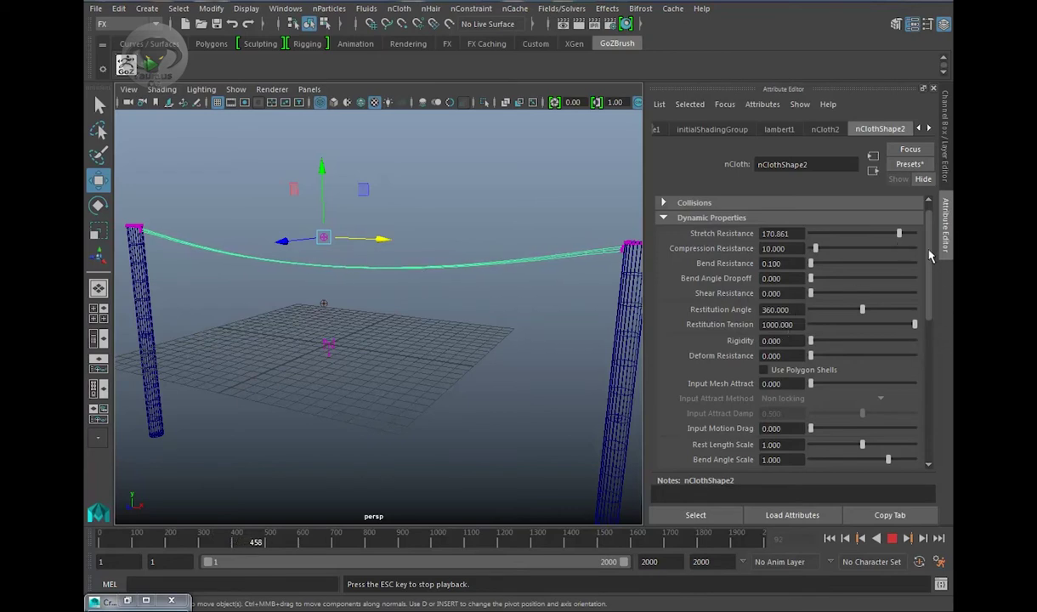
- Tighten the strip by setting its Rest Length Scale to about 0.954, and stop the interactive playback
{"action": "left_click_drag", "start_coordinate": [929, 256], "coordinate": [929, 278]}
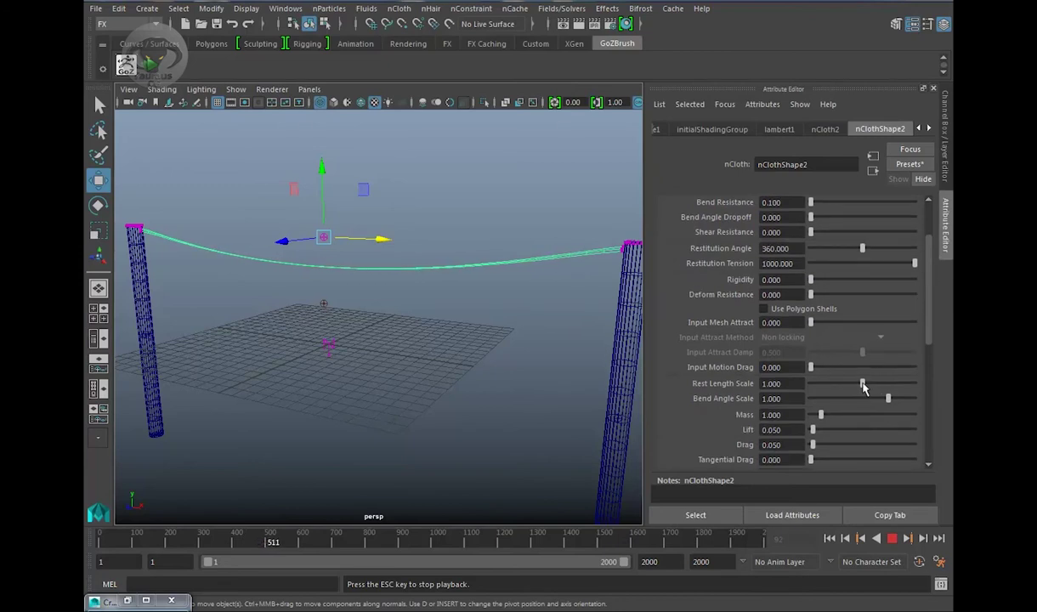
{"action": "left_click_drag", "start_coordinate": [865, 383], "coordinate": [856, 383]}
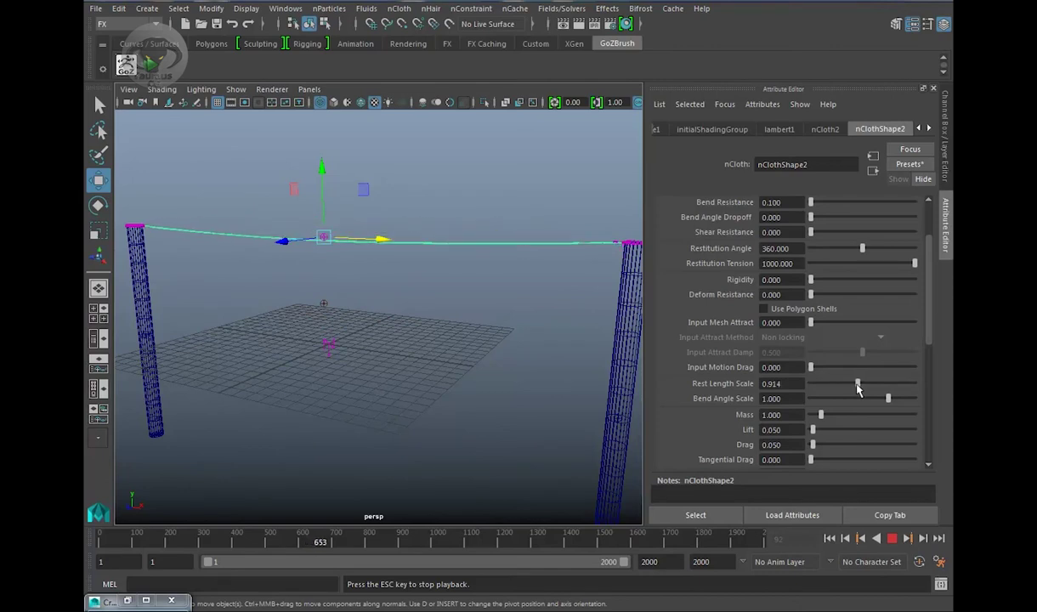
{"action": "left_click_drag", "start_coordinate": [856, 383], "coordinate": [858, 383]}
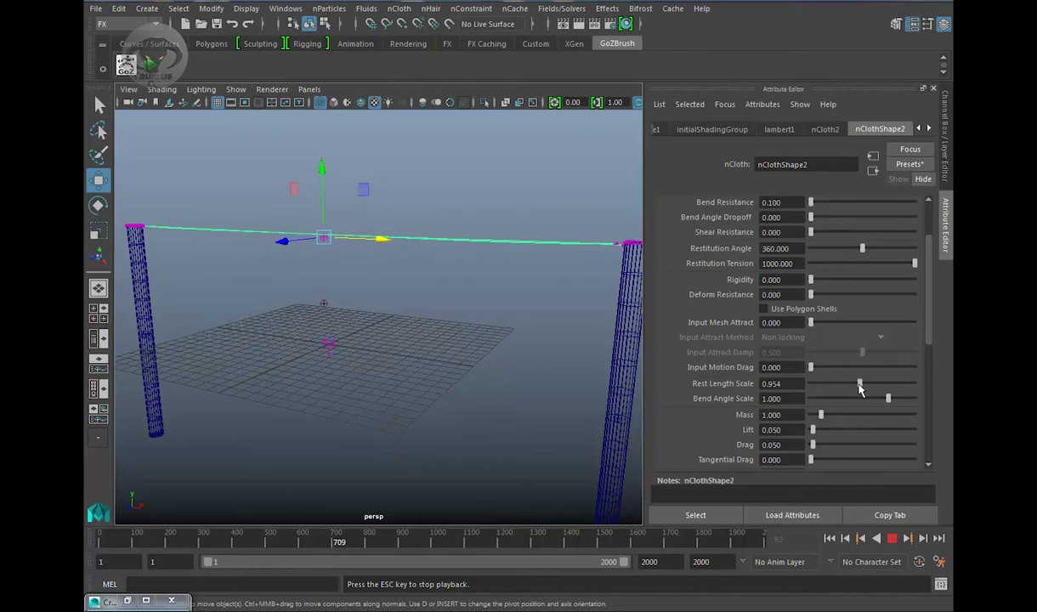
{"action": "left_click_drag", "start_coordinate": [509, 318], "coordinate": [481, 321], "text": "alt"}
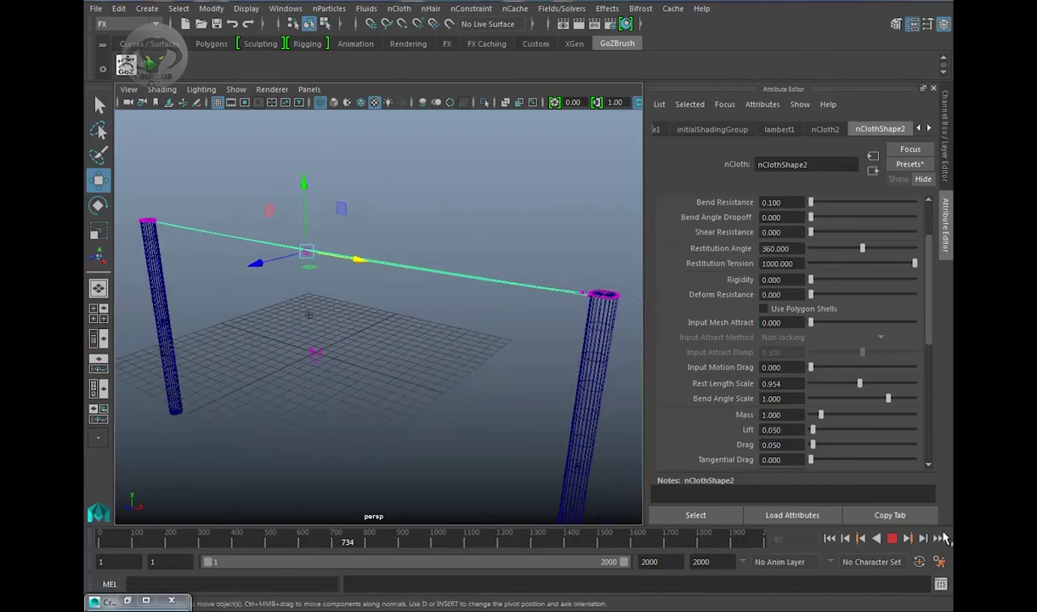
{"action": "left_click", "coordinate": [892, 538]}
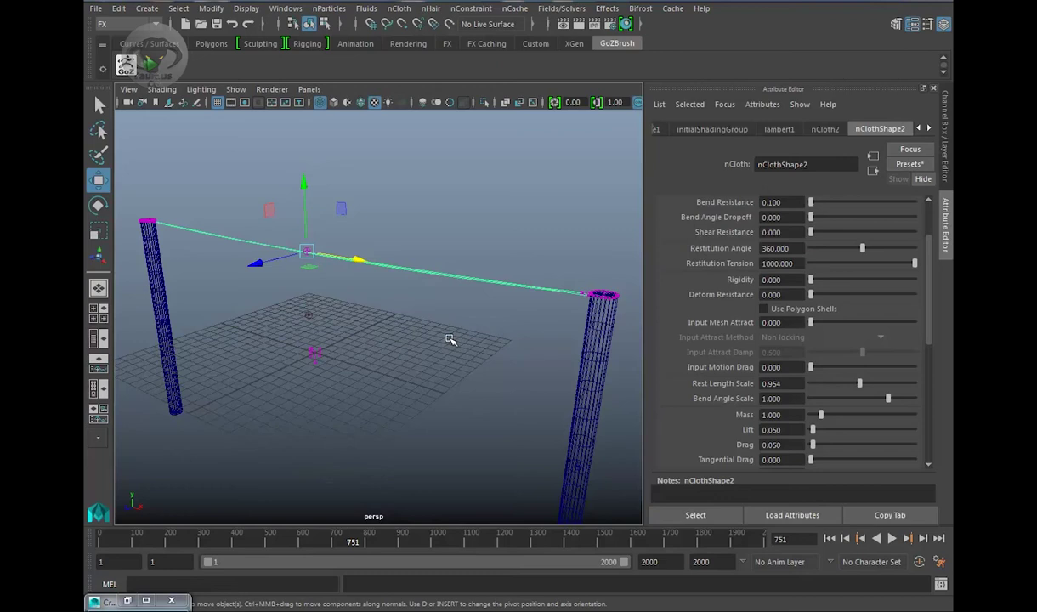
- Return to frame 1 and raise the T-shirt slightly in Y so its shoulders sit just below the strip
{"action": "left_click_drag", "start_coordinate": [493, 337], "coordinate": [572, 318], "text": "alt"}
{"action": "right_click_drag", "start_coordinate": [573, 318], "coordinate": [474, 296], "text": "alt"}
{"action": "left_click_drag", "start_coordinate": [474, 296], "coordinate": [460, 336], "text": "alt"}
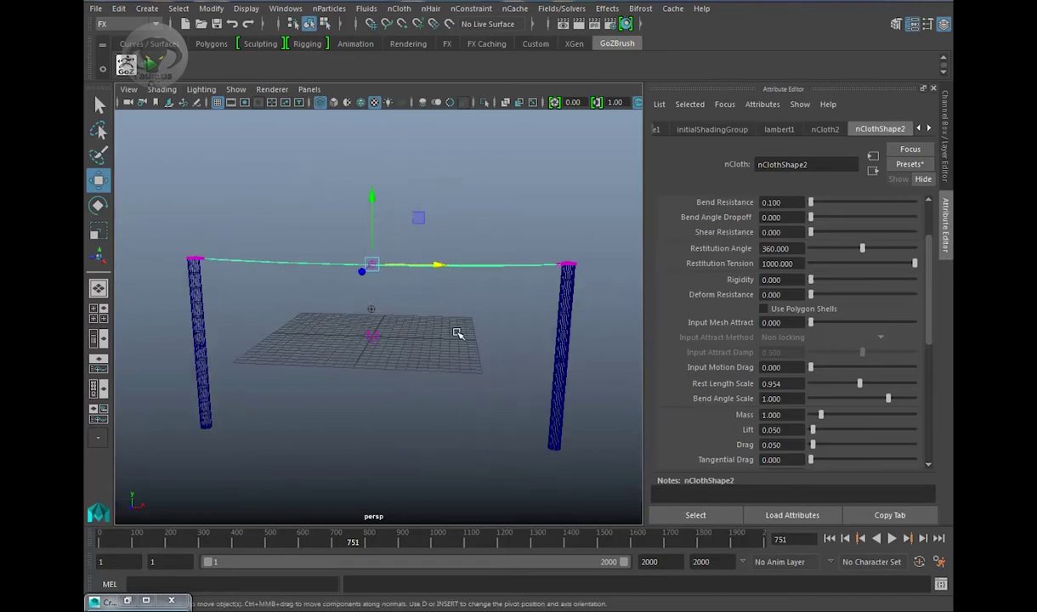
{"action": "scroll", "coordinate": [459, 387], "scroll_direction": "up", "scroll_amount": 6}
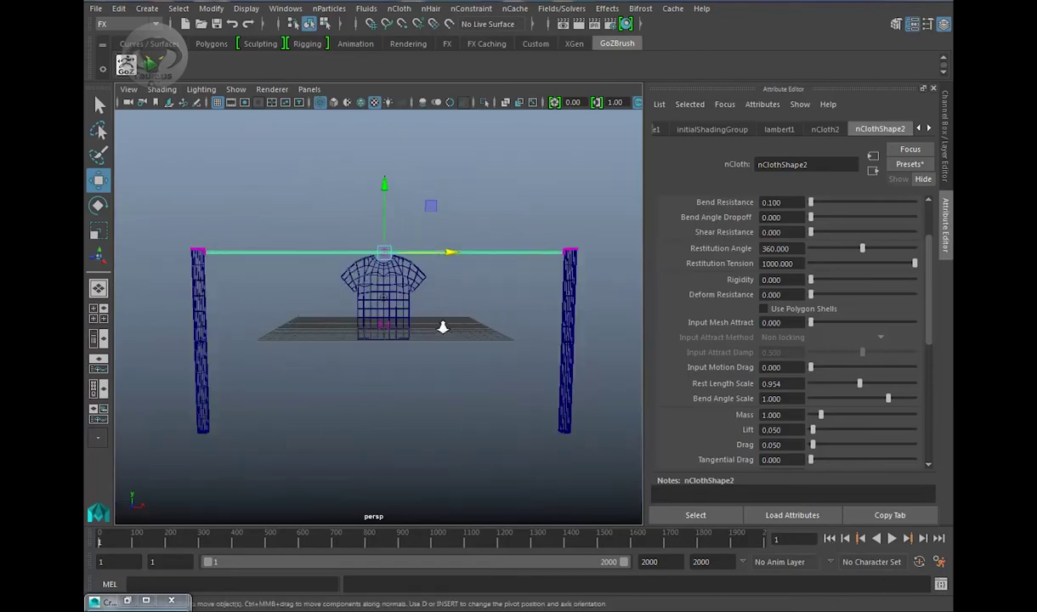
{"action": "scroll", "coordinate": [465, 399], "scroll_direction": "up", "scroll_amount": 5}
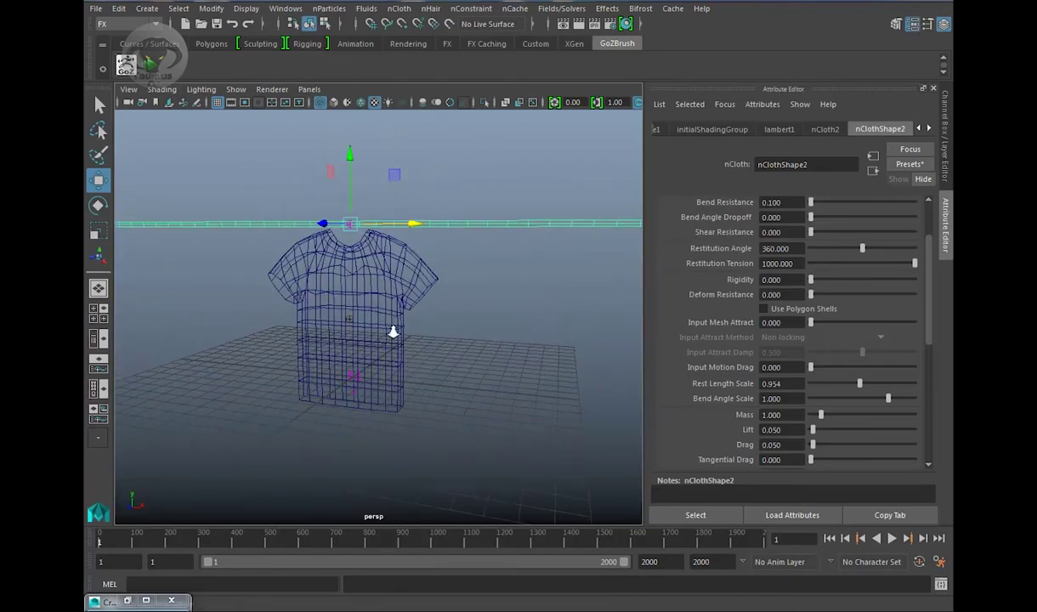
{"action": "scroll", "coordinate": [427, 279], "scroll_direction": "down", "scroll_amount": 2}
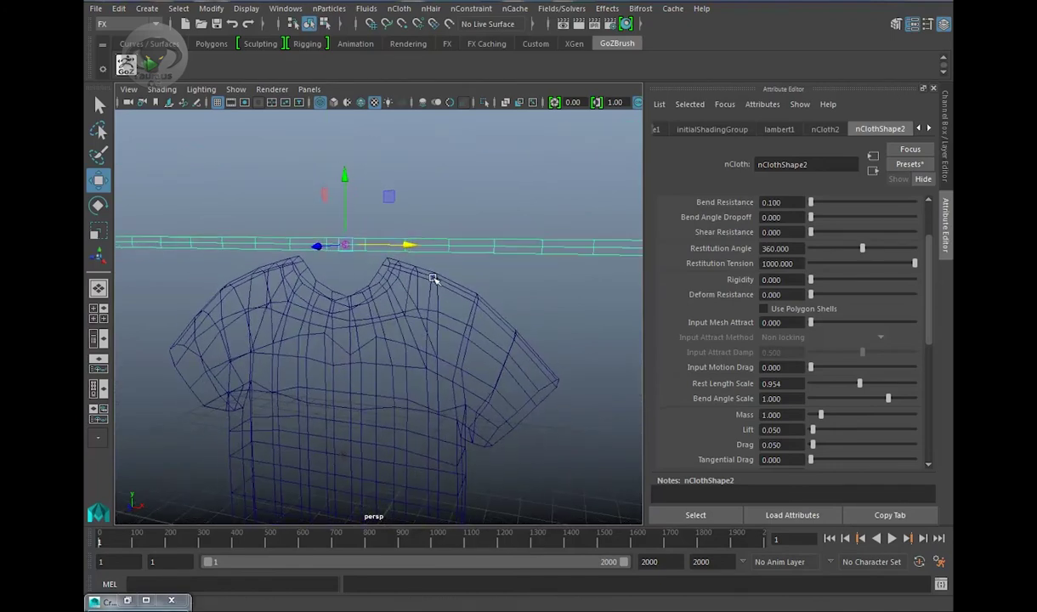
{"action": "left_click", "coordinate": [429, 315]}
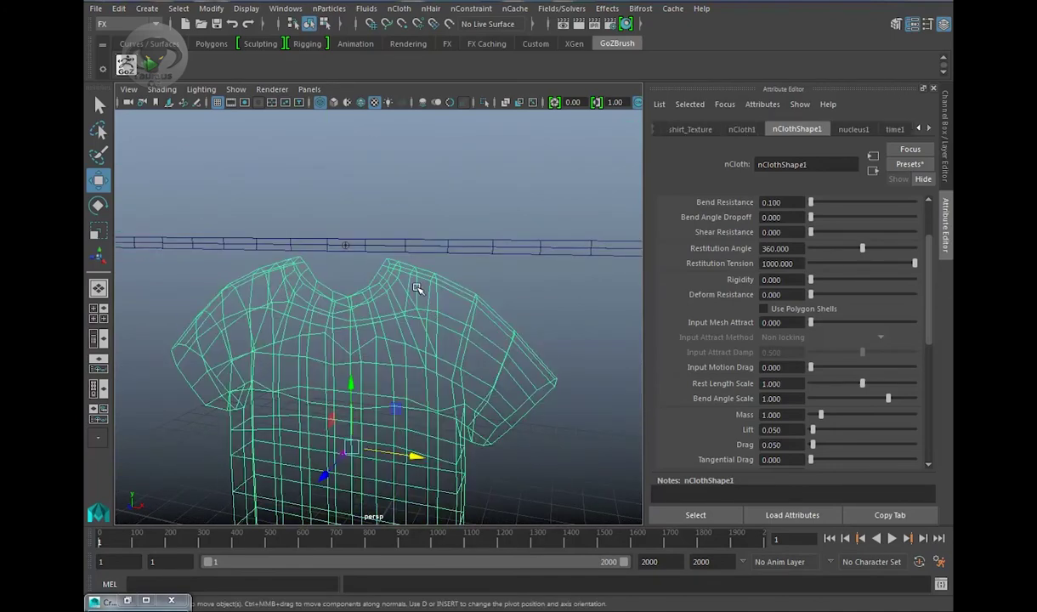
{"action": "scroll", "coordinate": [444, 293], "scroll_direction": "down", "scroll_amount": 1}
{"action": "left_click_drag", "start_coordinate": [389, 286], "coordinate": [418, 293], "text": "alt"}
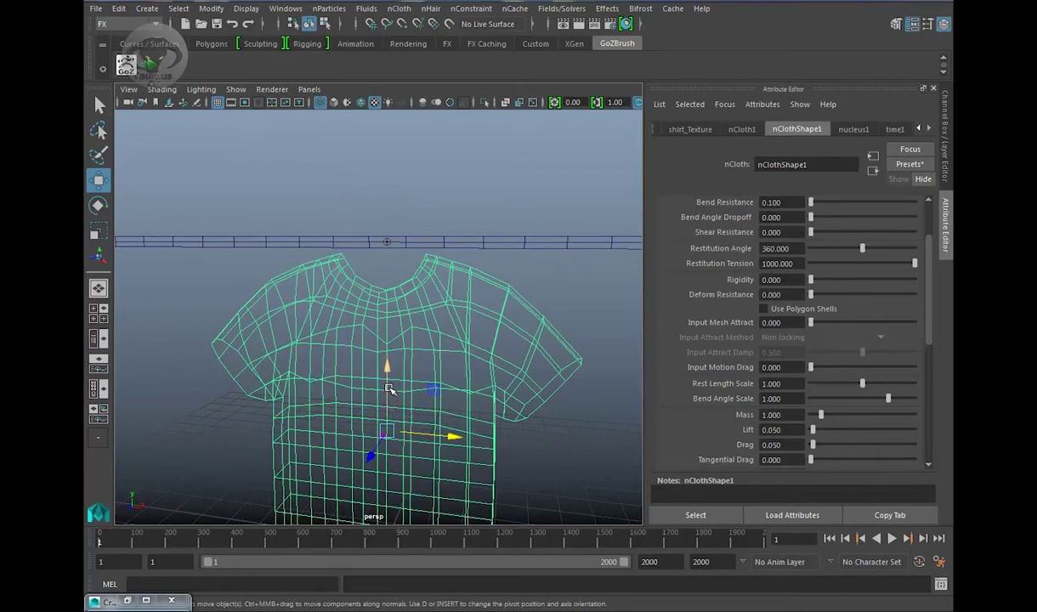
{"action": "left_click_drag", "start_coordinate": [386, 369], "coordinate": [388, 384]}
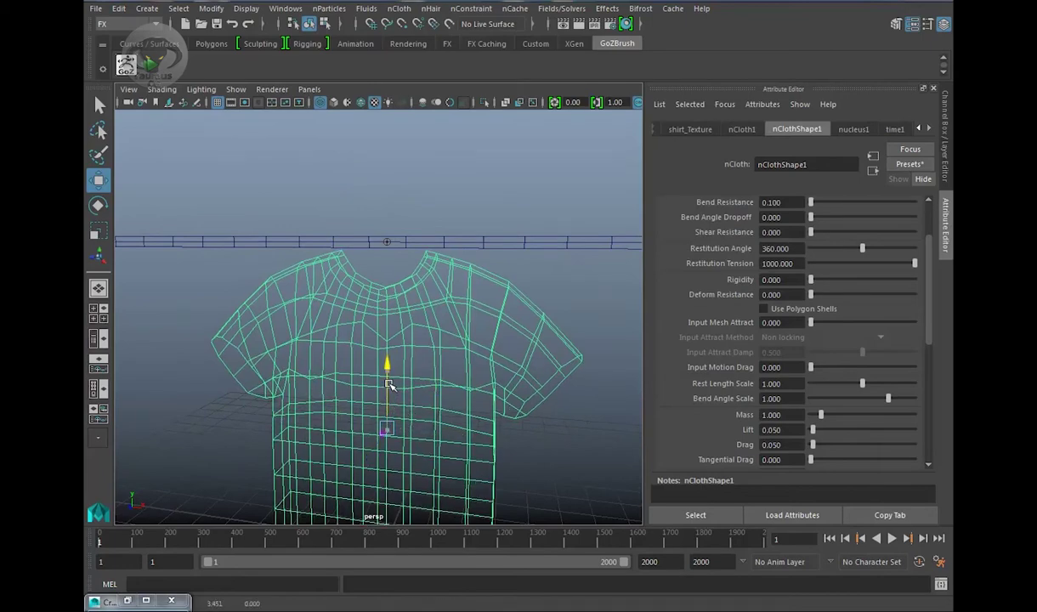
{"action": "left_click_drag", "start_coordinate": [361, 278], "coordinate": [379, 311], "text": "alt"}
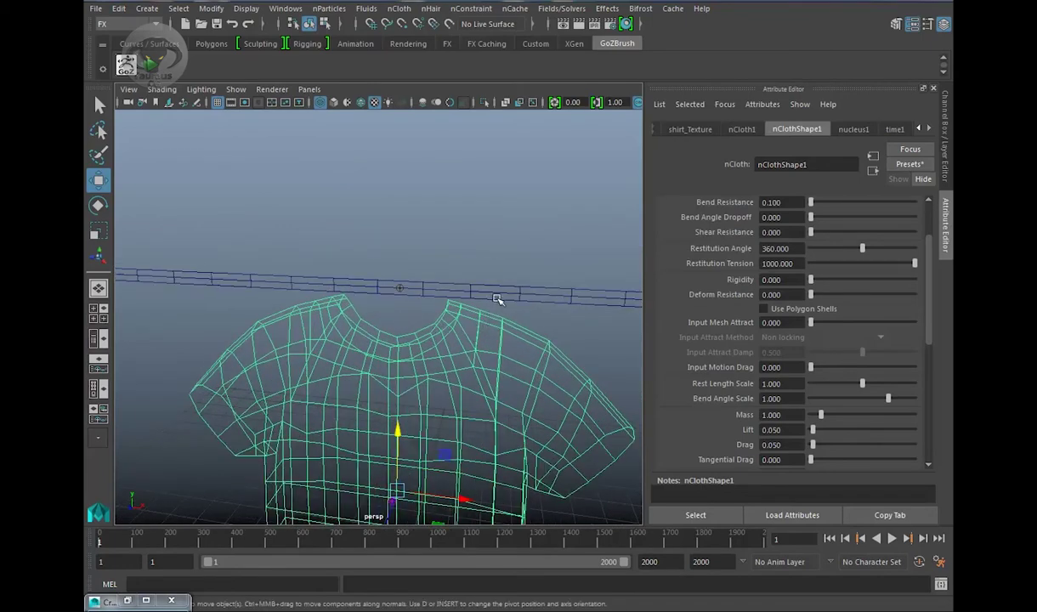
- Attach the T-shirt's vertices on both shoulders to the adjacent strip vertices with a Component to Component nConstraint
{"action": "left_click", "coordinate": [500, 299]}
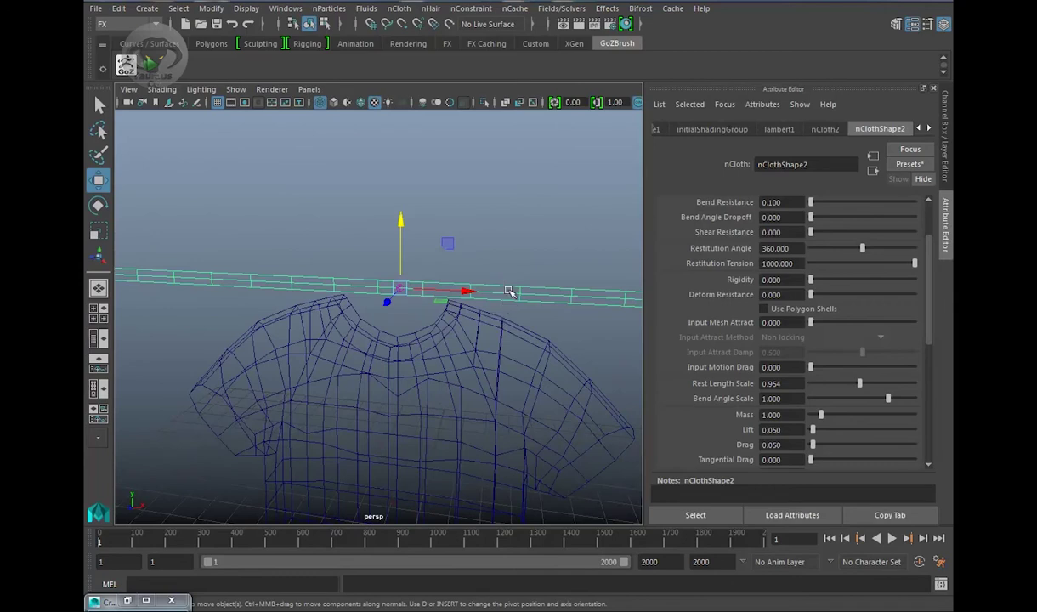
{"action": "right_click_drag", "start_coordinate": [508, 201], "coordinate": [456, 215]}
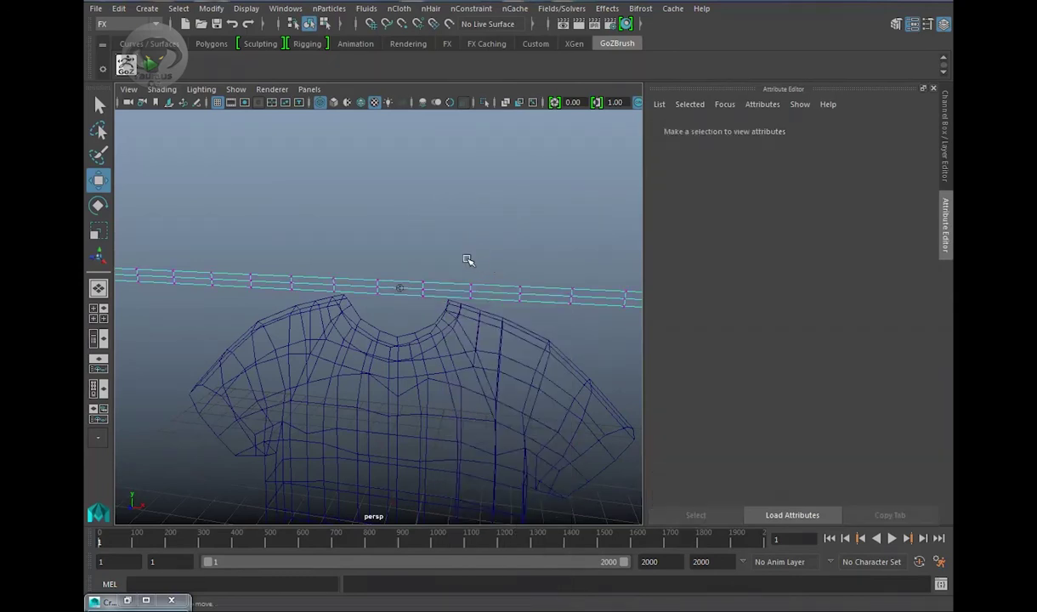
{"action": "left_click_drag", "start_coordinate": [466, 258], "coordinate": [517, 337]}
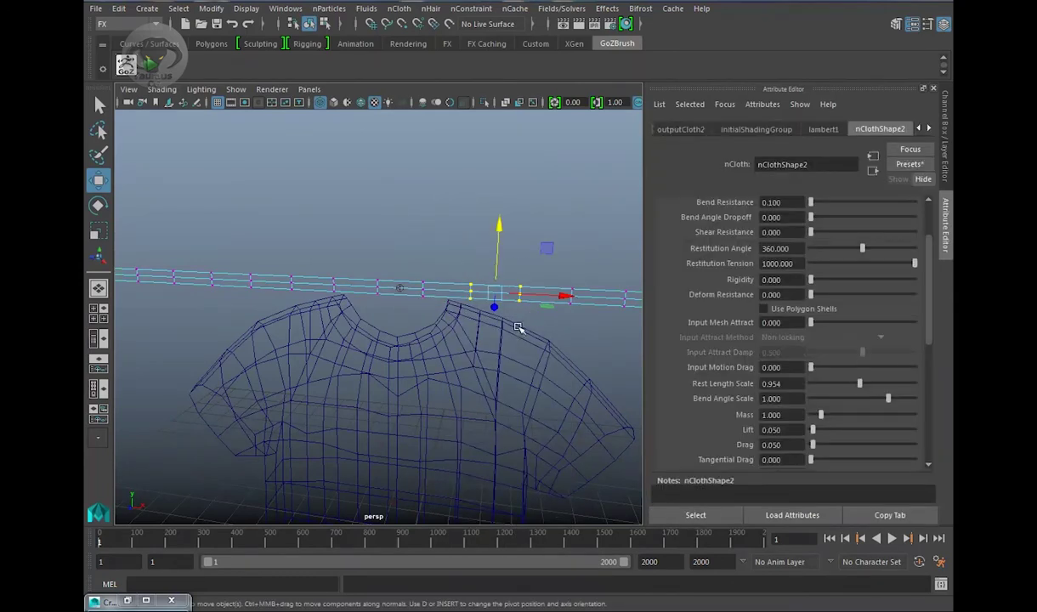
{"action": "right_click_drag", "start_coordinate": [517, 220], "coordinate": [453, 204]}
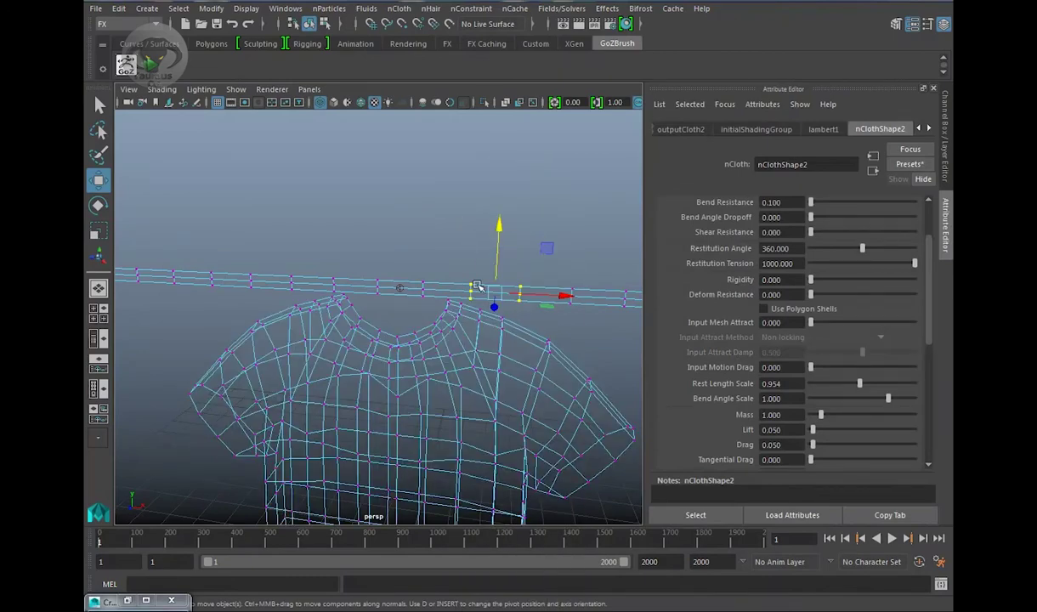
{"action": "left_click_drag", "start_coordinate": [505, 337], "coordinate": [464, 302], "text": "shift"}
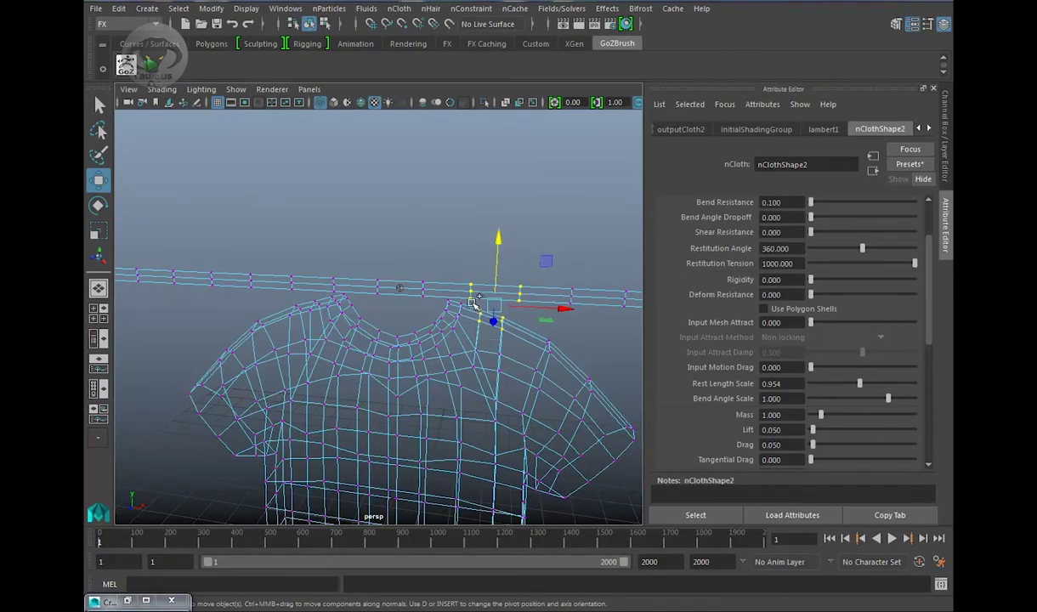
{"action": "mouse_move", "coordinate": [529, 379]}
{"action": "left_mouse_down", "text": "alt"}
{"action": "mouse_move", "coordinate": [531, 368]}
{"action": "mouse_move", "coordinate": [522, 372]}
{"action": "left_mouse_up", "text": "alt"}
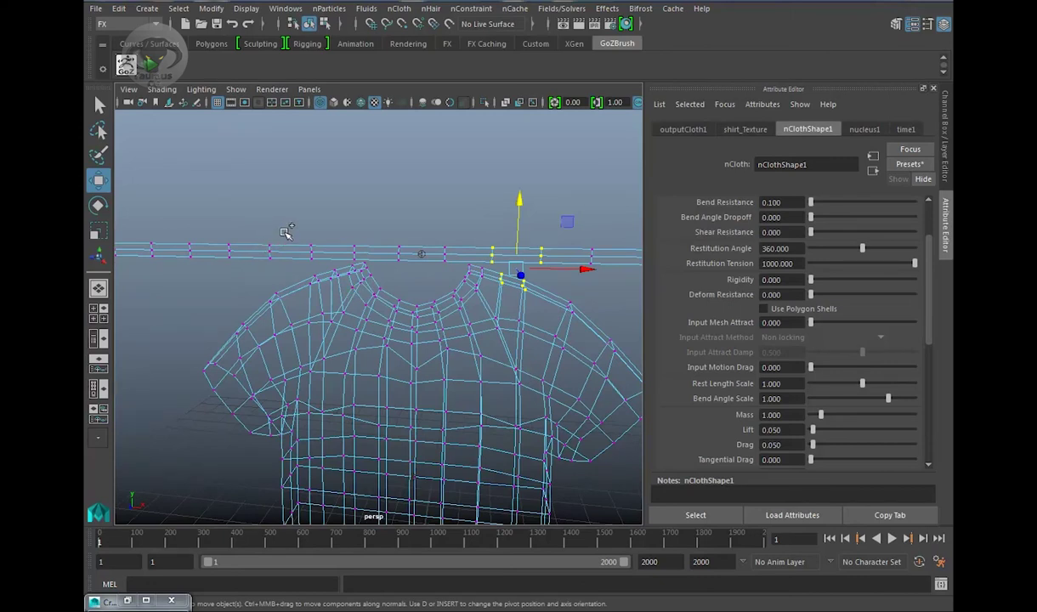
{"action": "left_click_drag", "start_coordinate": [287, 233], "coordinate": [341, 288], "text": "shift"}
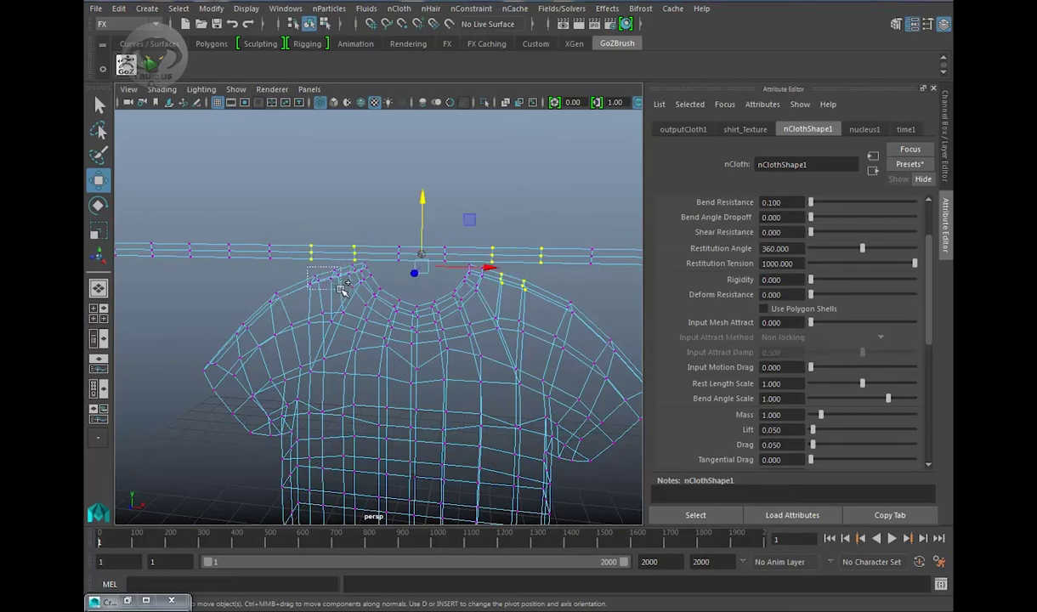
{"action": "scroll", "coordinate": [534, 347], "scroll_direction": "down", "scroll_amount": 4}
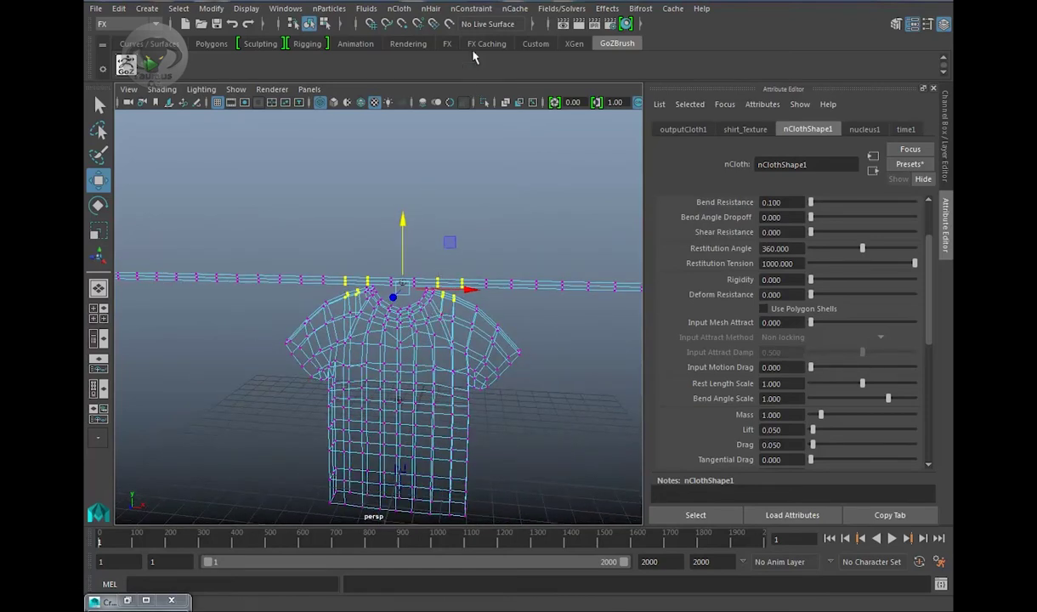
{"action": "left_click", "coordinate": [470, 8]}
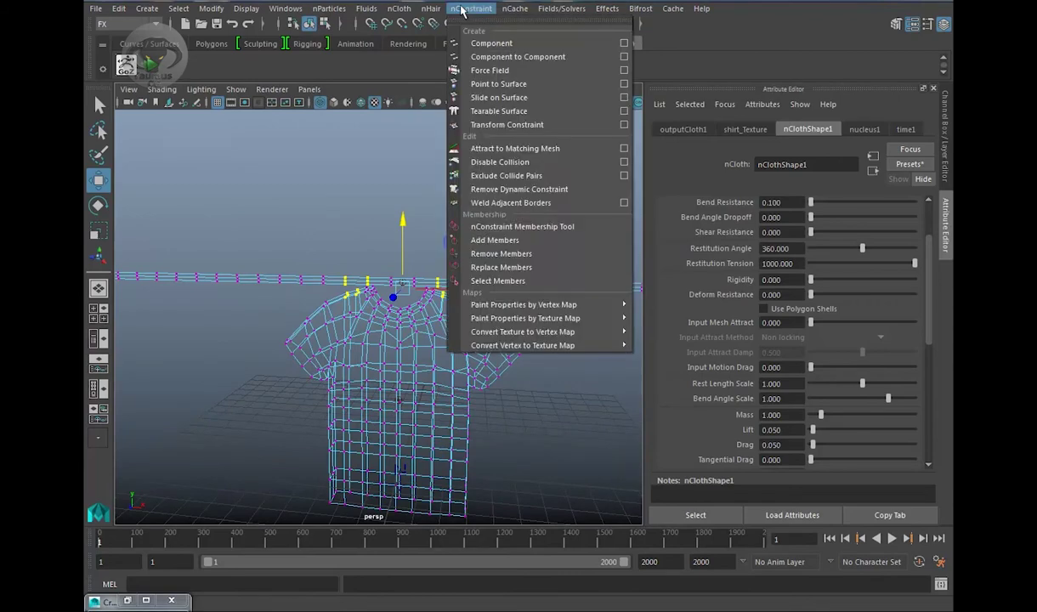
{"action": "left_click", "coordinate": [497, 57]}
{"action": "scroll", "coordinate": [550, 384], "scroll_direction": "down", "scroll_amount": 3}
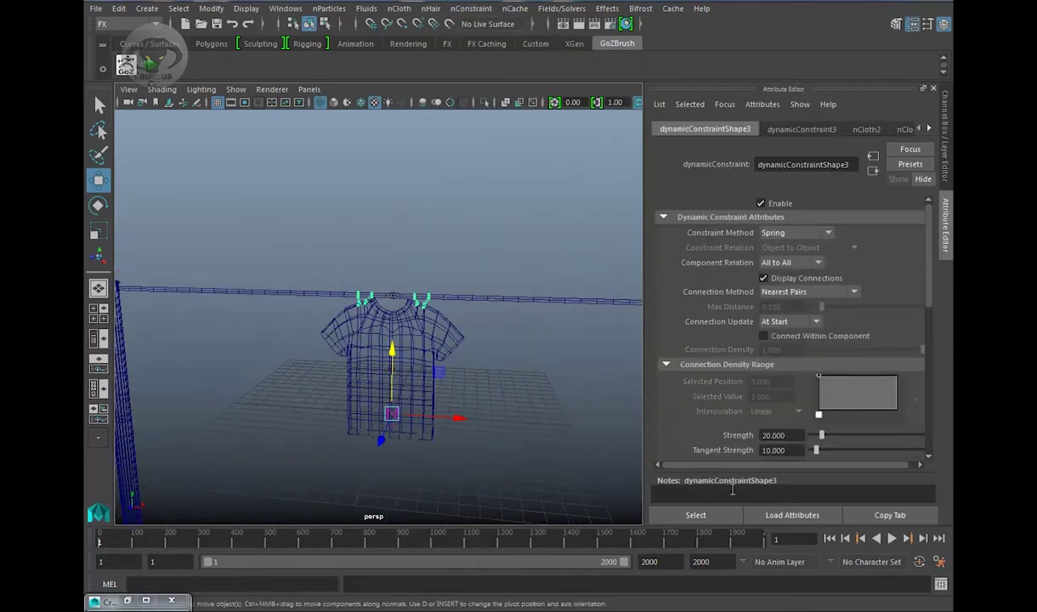
- Play the simulation briefly, stop it, and display the scene shaded with textures
{"action": "left_click", "coordinate": [890, 538]}
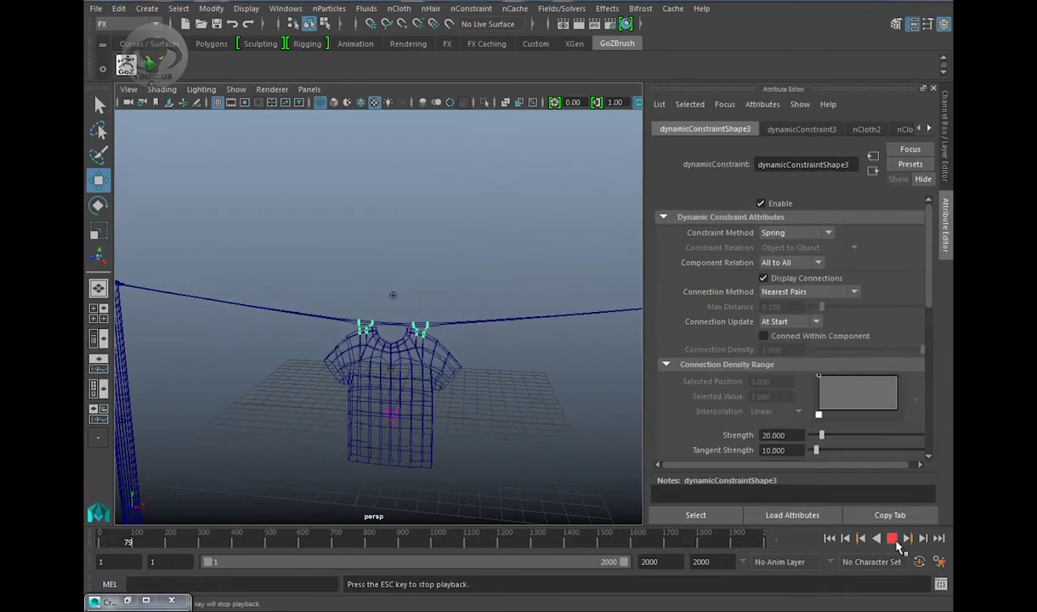
{"action": "left_click", "coordinate": [893, 539]}
{"action": "left_click_drag", "start_coordinate": [543, 374], "coordinate": [480, 355], "text": "alt"}
{"action": "key", "text": "5"}
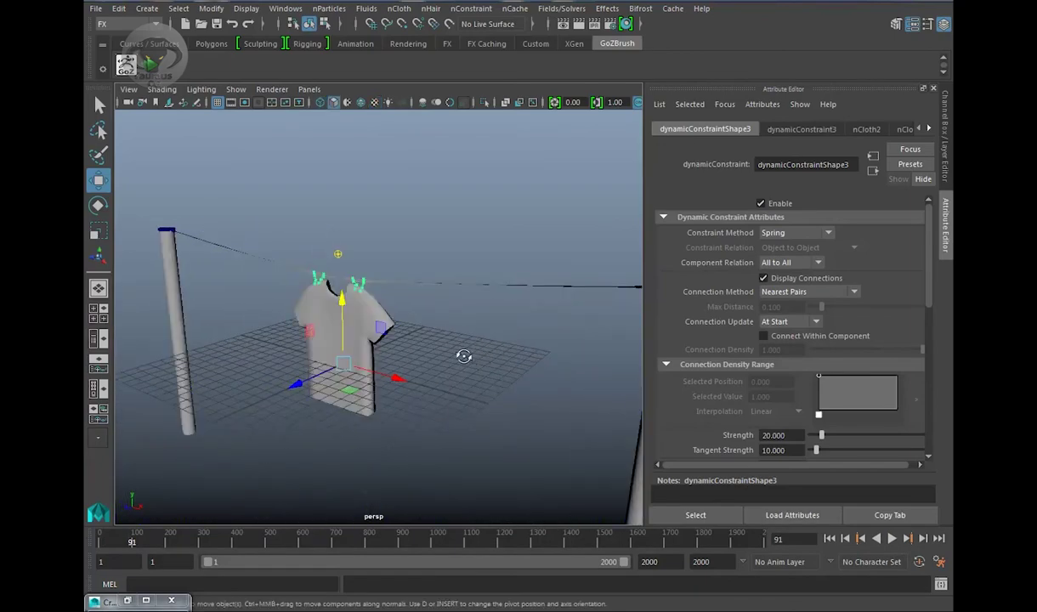
{"action": "mouse_move", "coordinate": [464, 356]}
{"action": "left_mouse_down", "text": "alt"}
{"action": "mouse_move", "coordinate": [463, 345]}
{"action": "mouse_move", "coordinate": [422, 361]}
{"action": "mouse_move", "coordinate": [447, 354]}
{"action": "mouse_move", "coordinate": [430, 302]}
{"action": "mouse_move", "coordinate": [451, 350]}
{"action": "left_mouse_up", "text": "alt"}
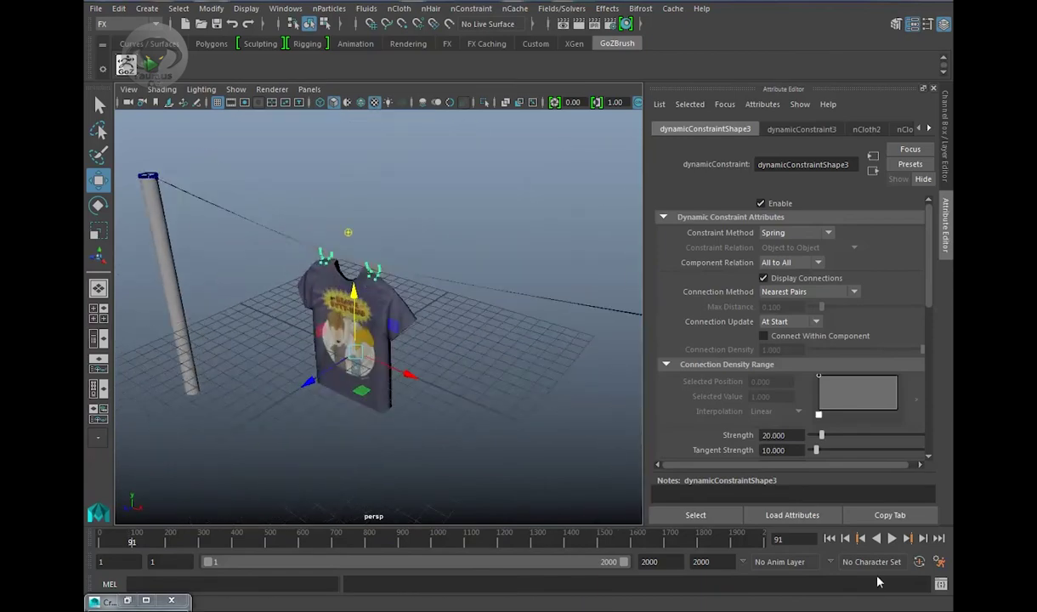
- Replay the simulation from frame 1, stop it, and examine how the T-shirt hangs on the strip
{"action": "left_click", "coordinate": [832, 541]}
{"action": "left_click", "coordinate": [892, 538]}
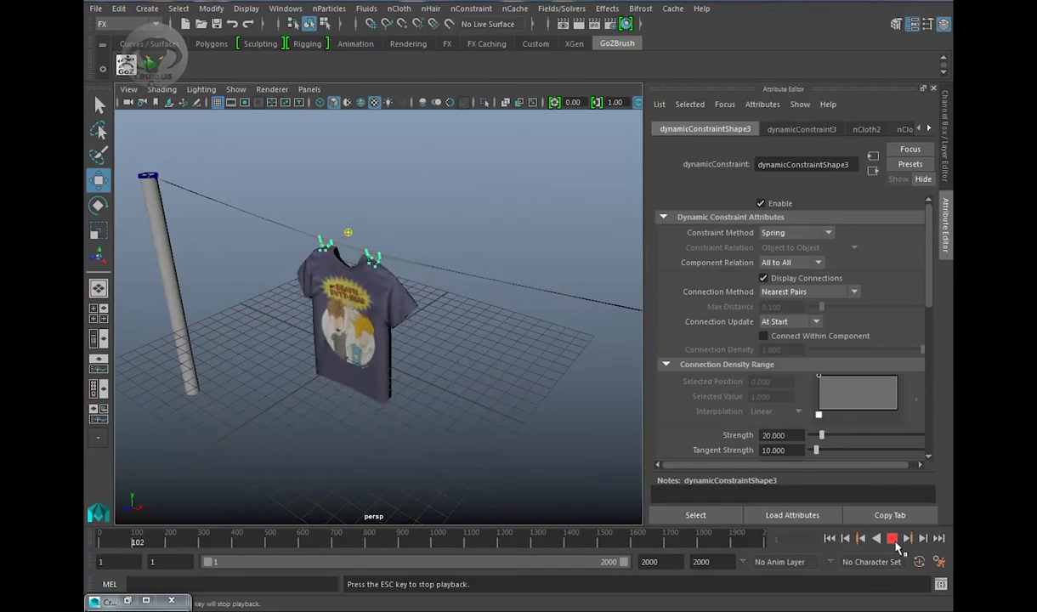
{"action": "left_click", "coordinate": [891, 538]}
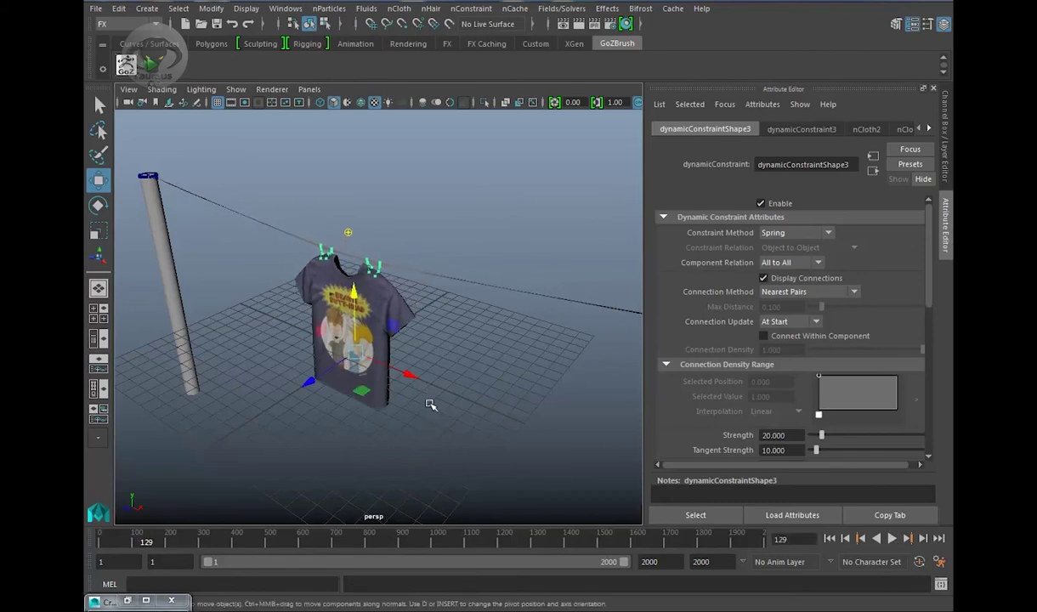
{"action": "left_click_drag", "start_coordinate": [428, 405], "coordinate": [432, 292], "text": "alt"}
{"action": "left_click_drag", "start_coordinate": [513, 230], "coordinate": [497, 240], "text": "alt"}
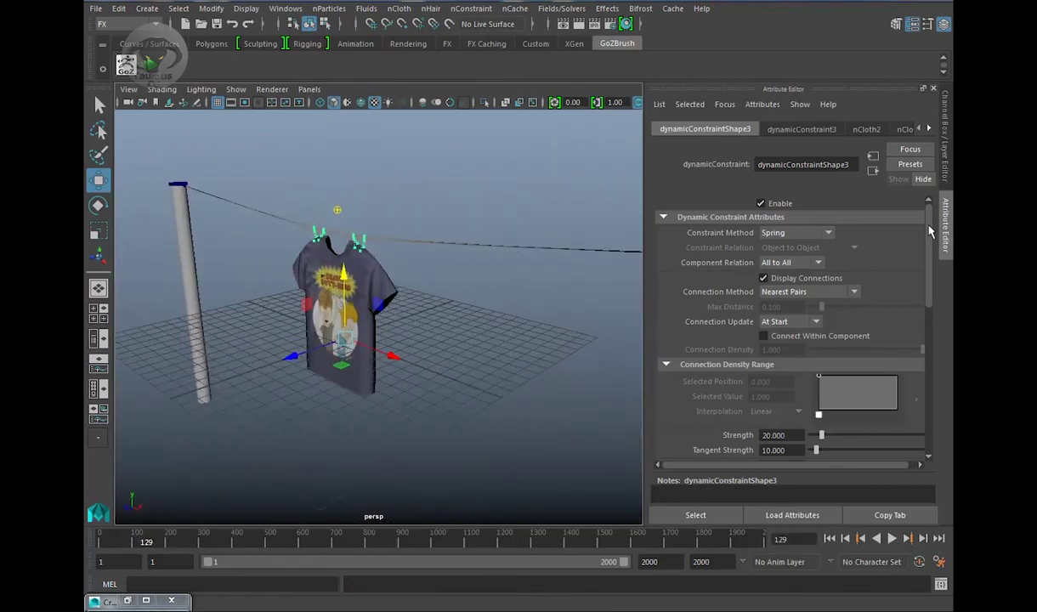
{"action": "left_click_drag", "start_coordinate": [465, 294], "coordinate": [429, 306], "text": "alt"}
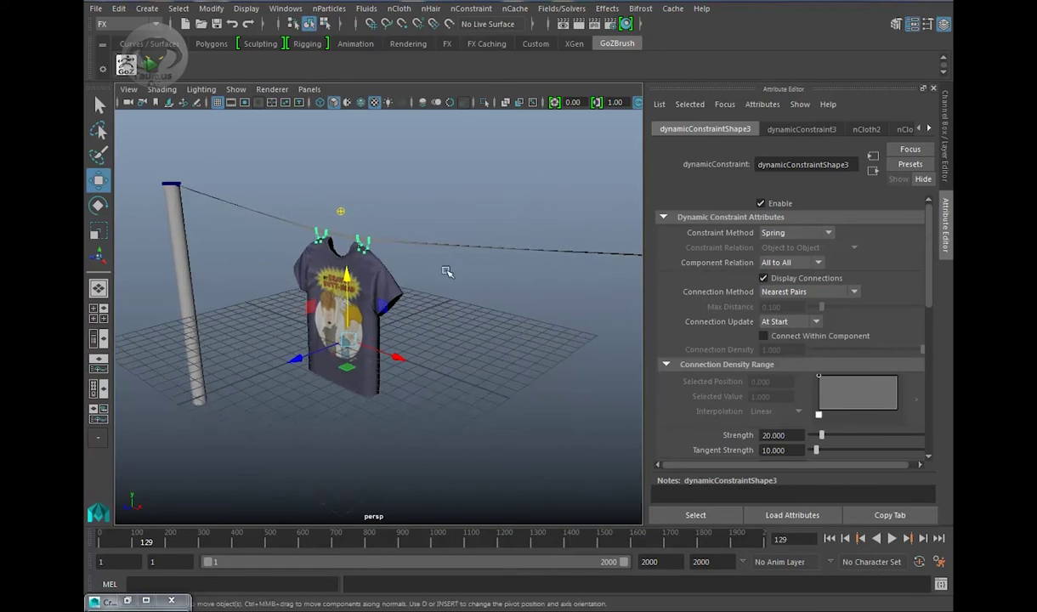
- Select the T-shirt and bring up the Gravity and Wind settings of its nucleus1 solver
{"action": "left_click", "coordinate": [380, 279]}
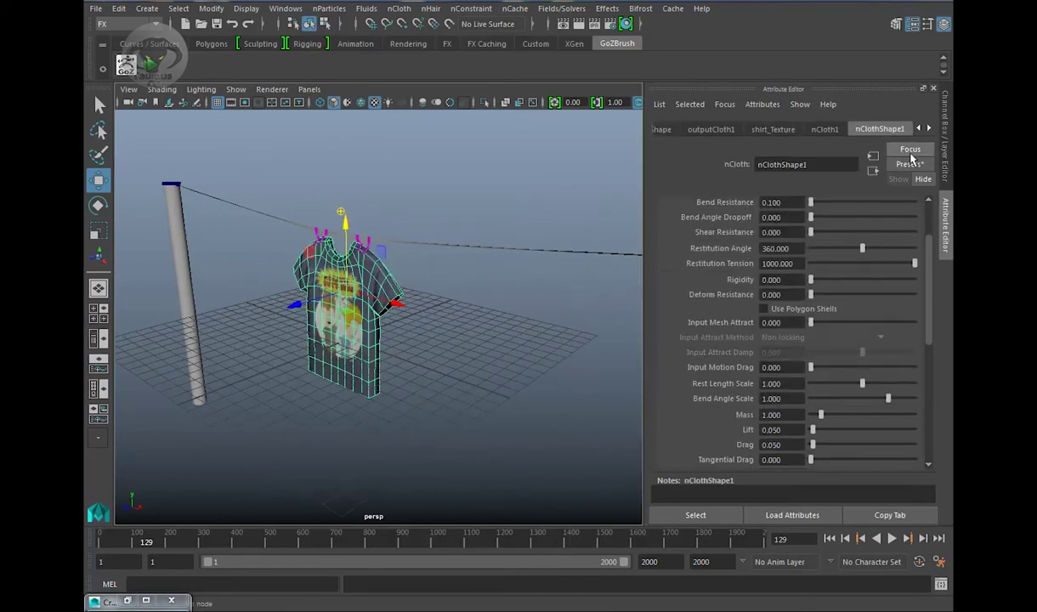
{"action": "scroll", "coordinate": [932, 202], "scroll_direction": "up", "scroll_amount": 3}
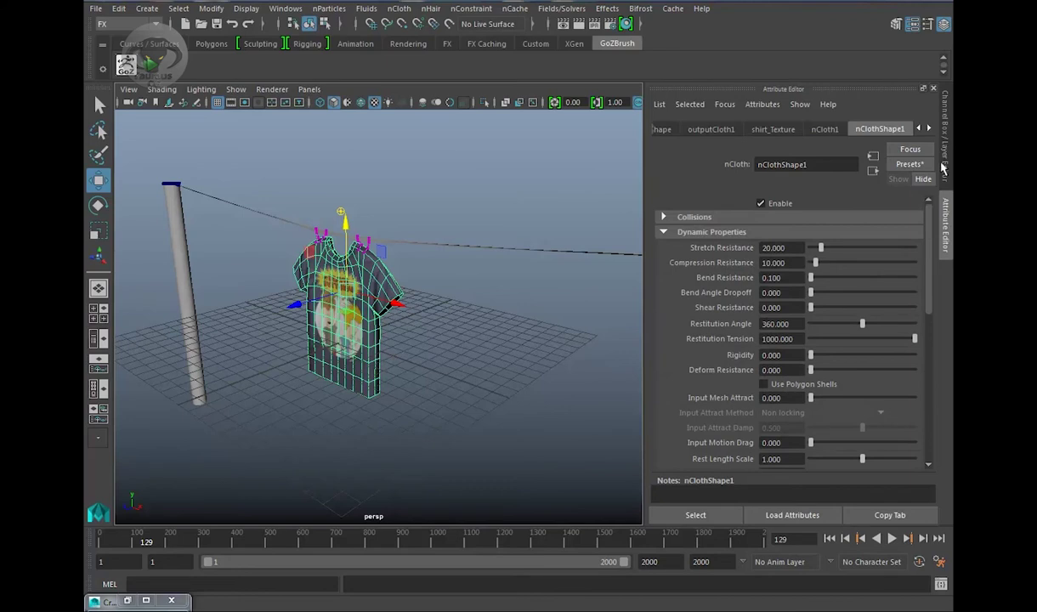
{"action": "left_click", "coordinate": [824, 129]}
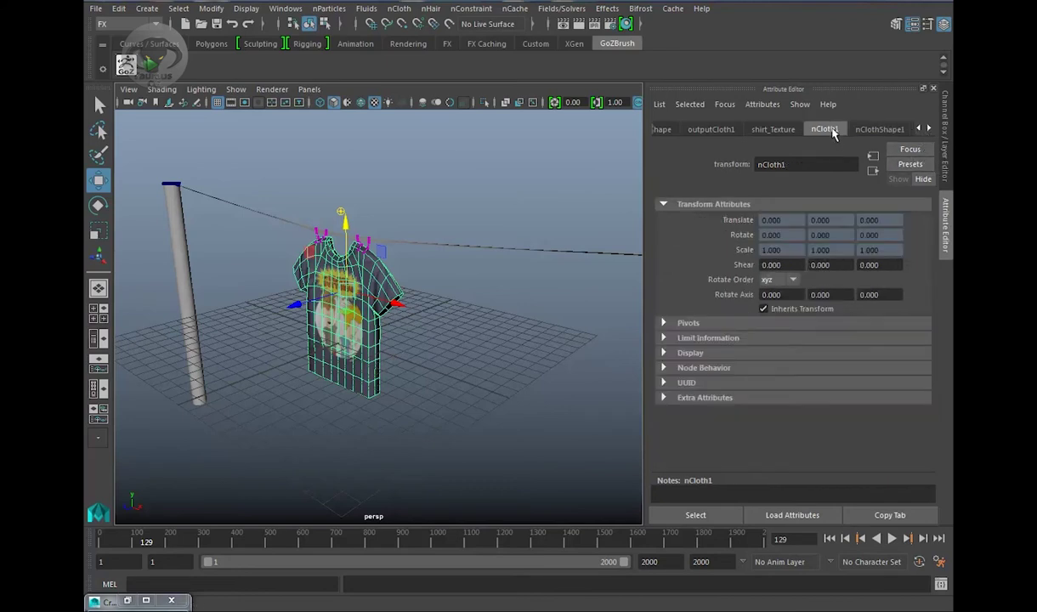
{"action": "left_click", "coordinate": [928, 128]}
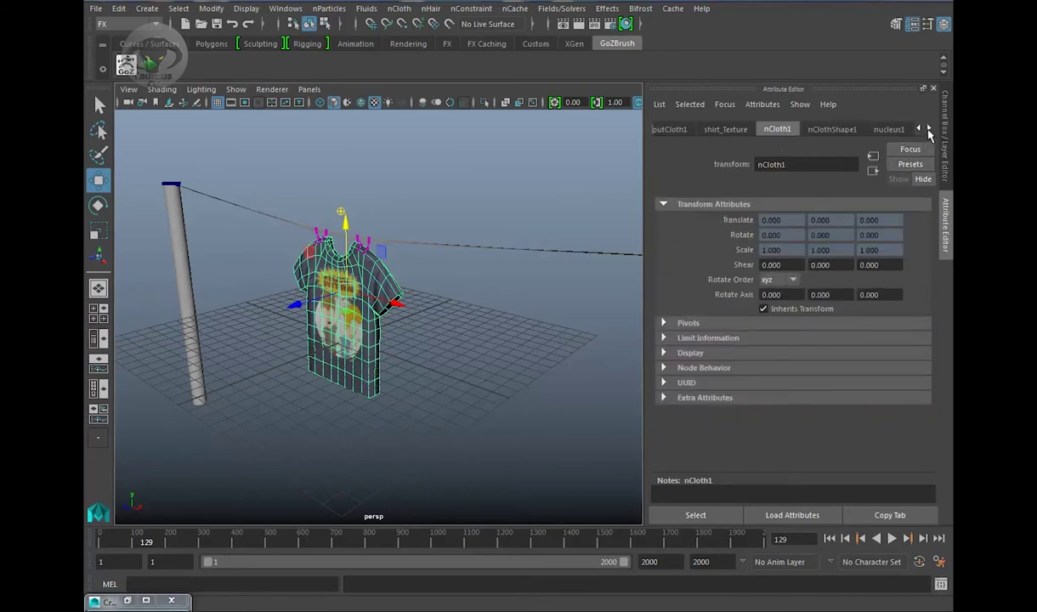
{"action": "left_click", "coordinate": [928, 128]}
{"action": "left_click", "coordinate": [918, 129]}
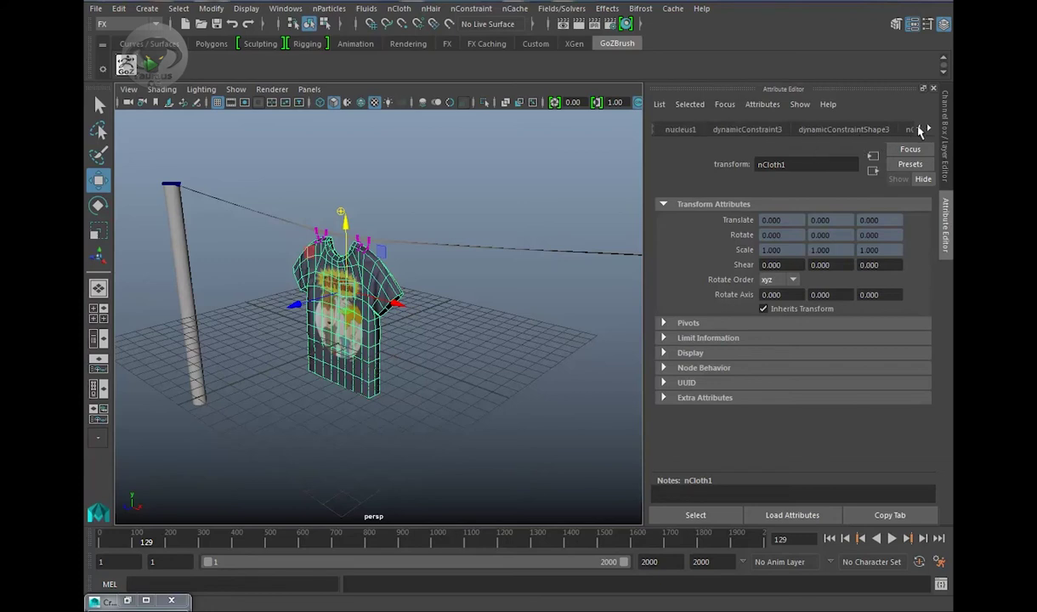
{"action": "left_click", "coordinate": [911, 130]}
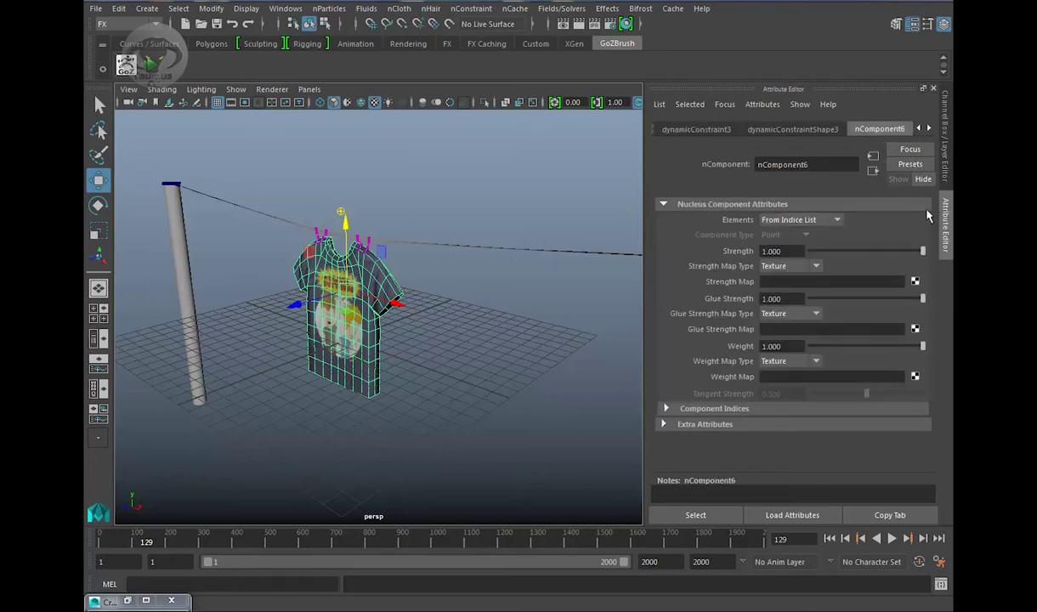
{"action": "left_click", "coordinate": [928, 129]}
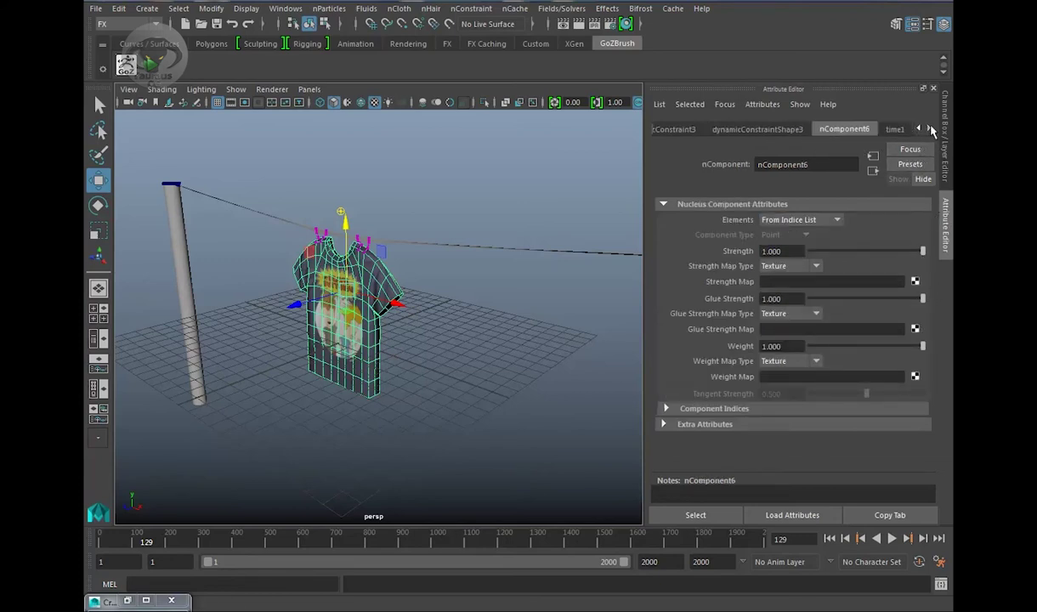
{"action": "left_click", "coordinate": [917, 129]}
{"action": "left_click", "coordinate": [917, 128]}
{"action": "left_click", "coordinate": [918, 128]}
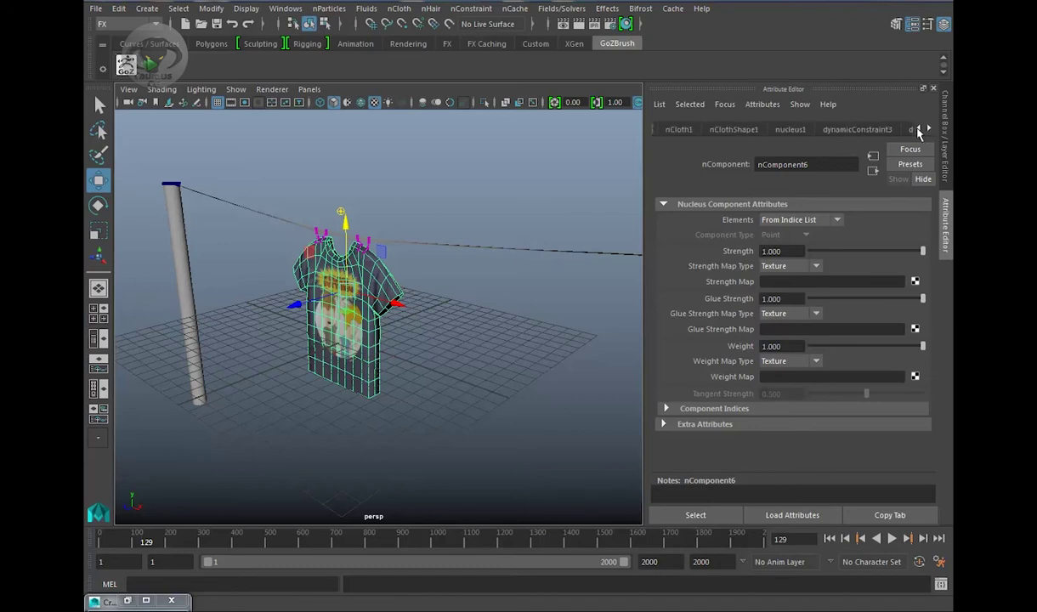
{"action": "left_click", "coordinate": [789, 129]}
{"action": "left_click_drag", "start_coordinate": [931, 275], "coordinate": [929, 322]}
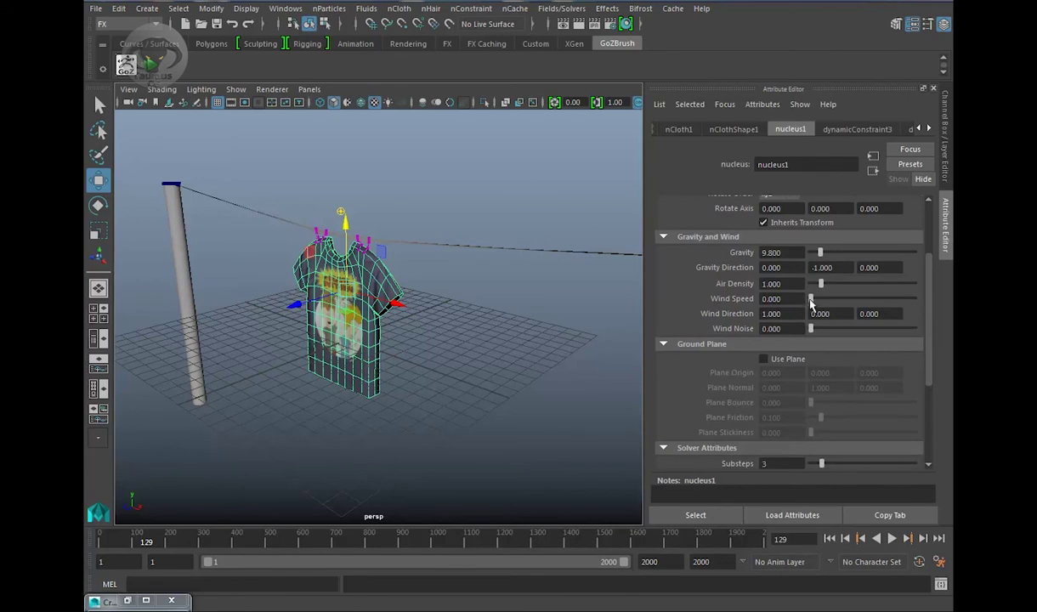
- Set the nucleus Wind Speed to about 7.947 and the Wind Direction to 0, 0, -1
{"action": "left_click_drag", "start_coordinate": [811, 299], "coordinate": [821, 299]}
{"action": "left_click_drag", "start_coordinate": [509, 323], "coordinate": [255, 310], "text": "alt"}
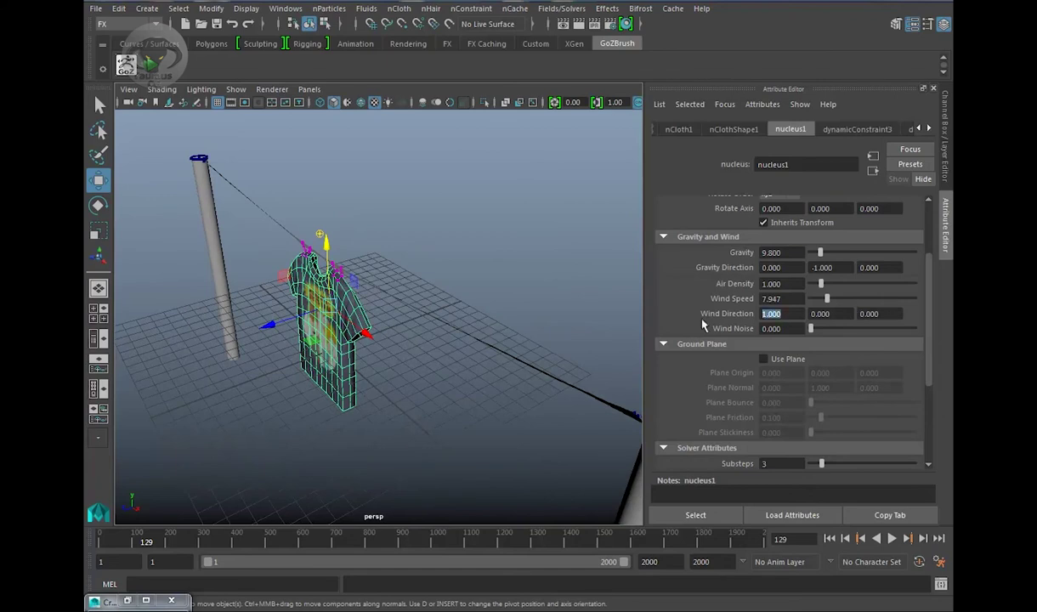
{"action": "type", "text": "0"}
{"action": "key", "text": "Return"}
- Replay the simulation from frame 1 to check the wind's effect on the T-shirt, and stop it
{"action": "left_click_drag", "start_coordinate": [562, 336], "coordinate": [552, 324], "text": "alt"}
{"action": "left_click", "coordinate": [829, 539]}
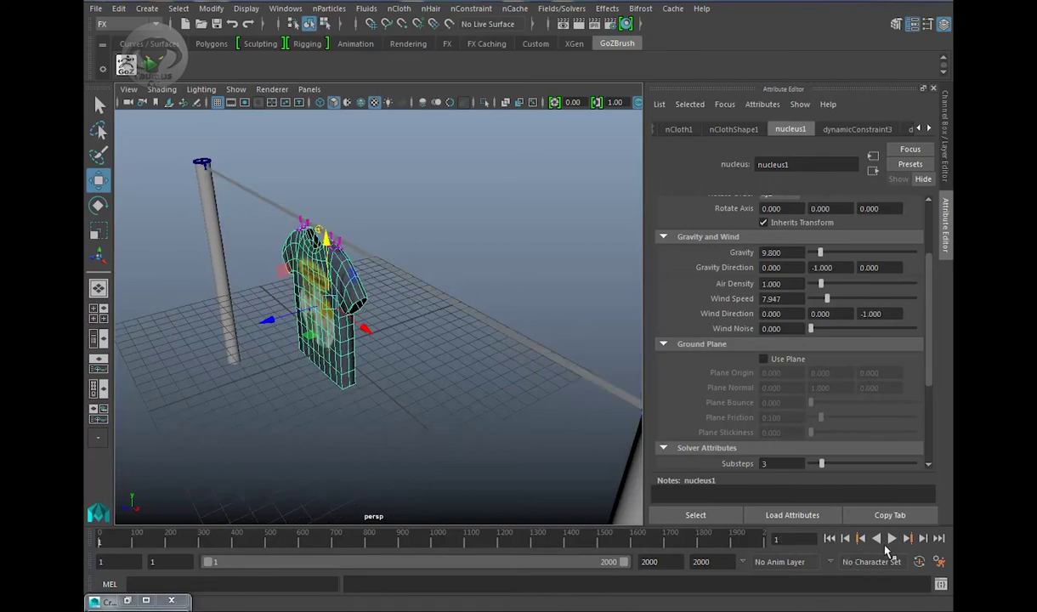
{"action": "left_click", "coordinate": [891, 539]}
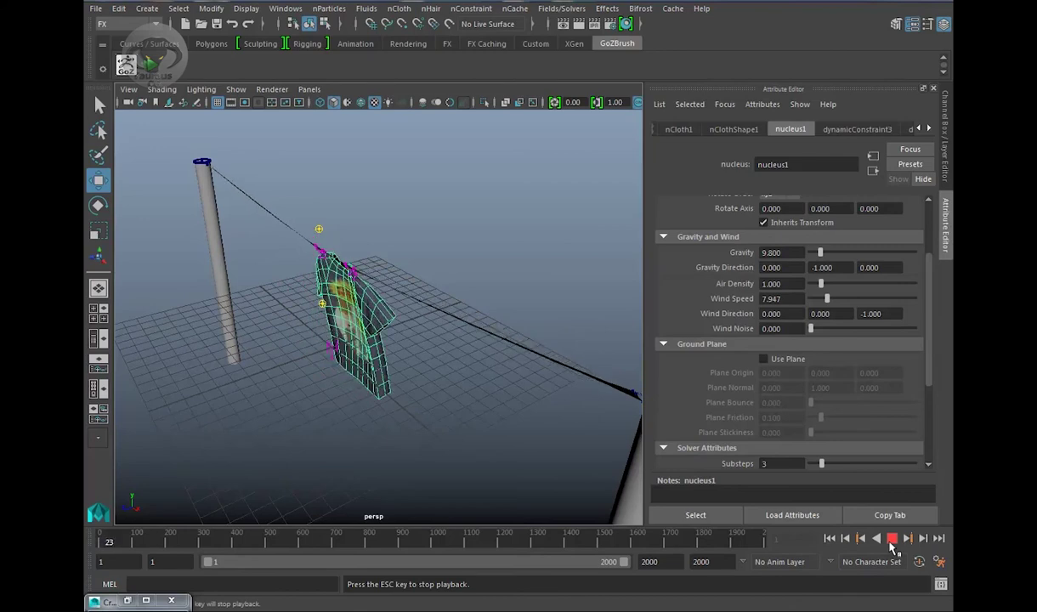
{"action": "left_click", "coordinate": [891, 539]}
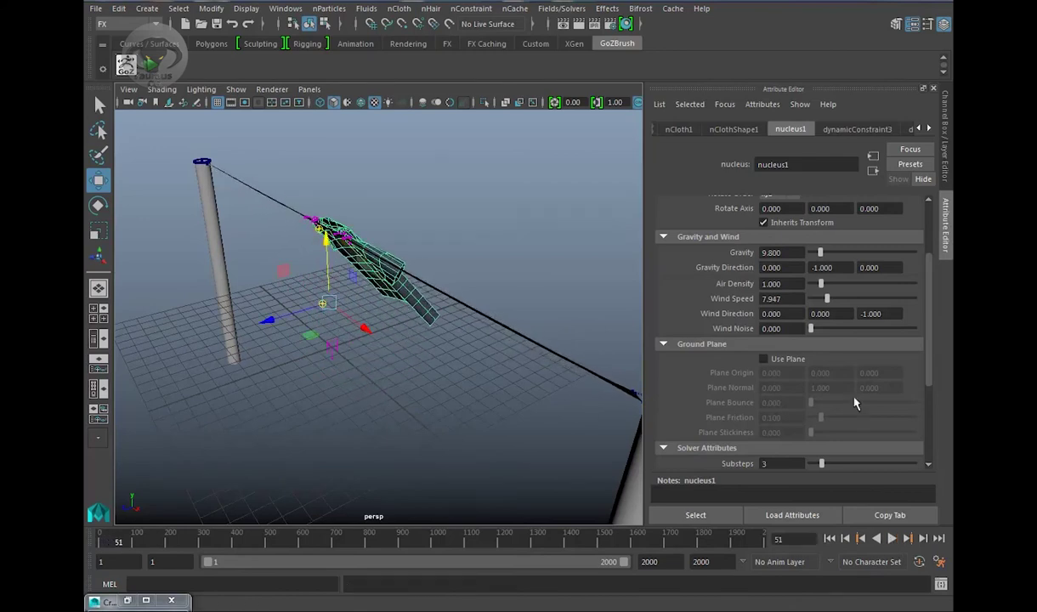
- Set Wind Noise to about 0.199 and Wind Speed to about 3.642, and resume playback
{"action": "left_click_drag", "start_coordinate": [811, 329], "coordinate": [825, 330]}
{"action": "left_click_drag", "start_coordinate": [539, 358], "coordinate": [528, 354], "text": "alt"}
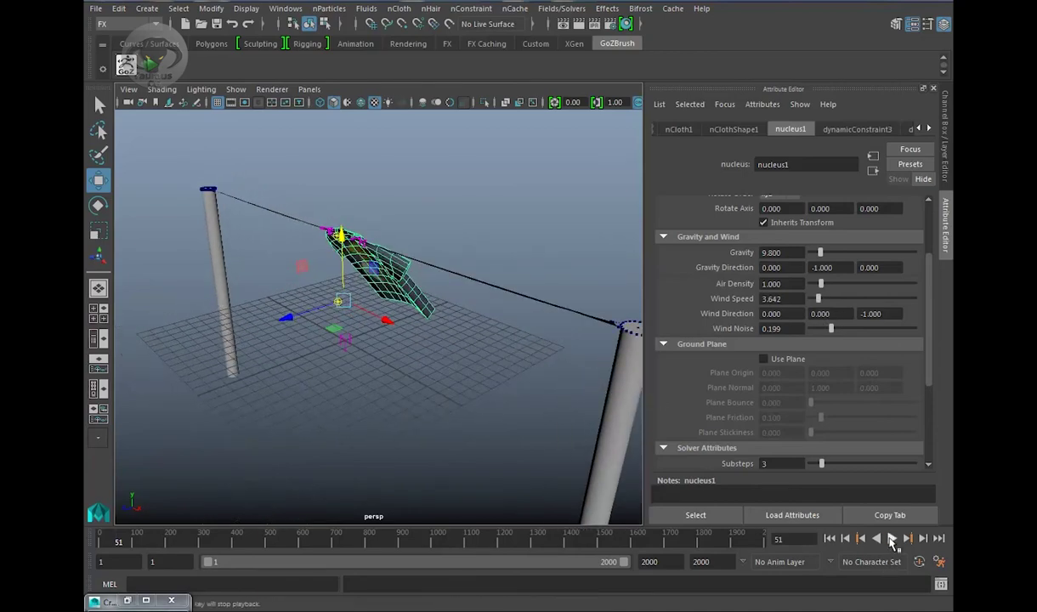
{"action": "left_click", "coordinate": [892, 539]}
- With the simulation running, raise Air Density to about 1.589, Wind Speed to about 9.934 and Wind Noise to about 0.609
{"action": "left_click_drag", "start_coordinate": [413, 405], "coordinate": [613, 398], "text": "alt"}
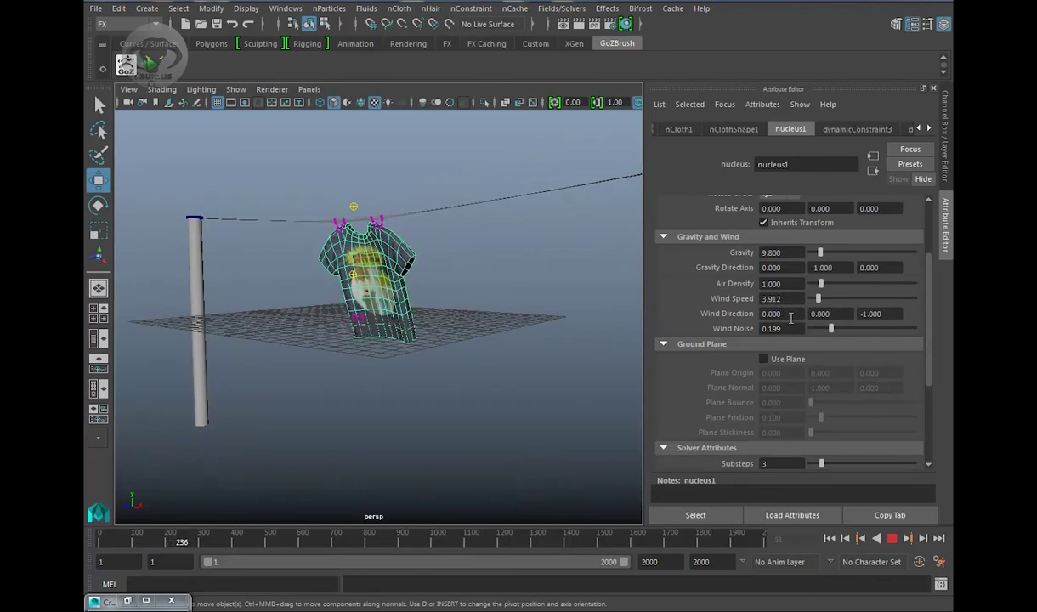
{"action": "left_click_drag", "start_coordinate": [790, 331], "coordinate": [829, 300], "text": "ctrl"}
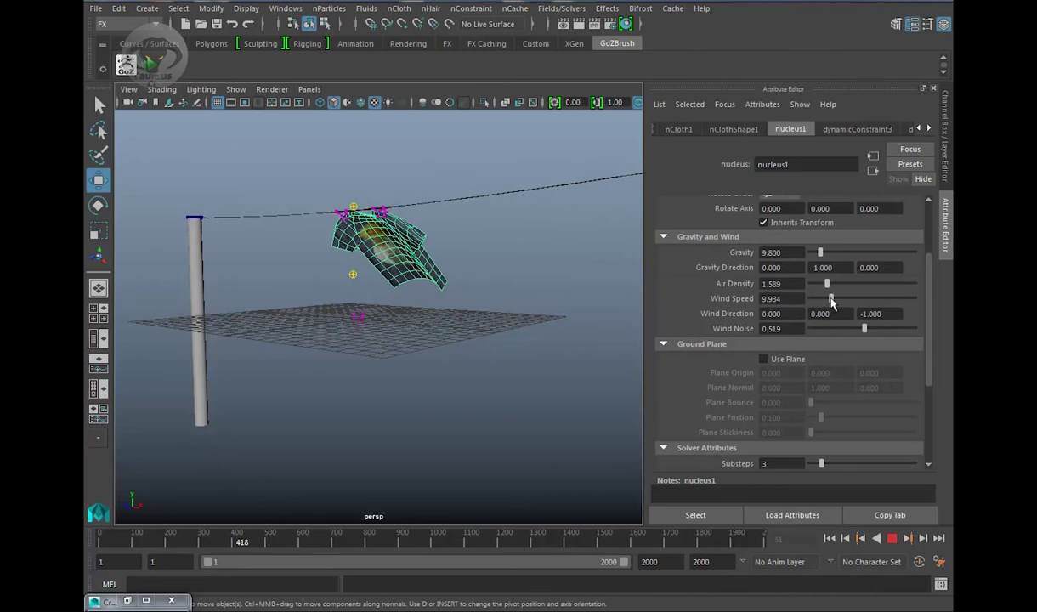
{"action": "left_click_drag", "start_coordinate": [869, 335], "coordinate": [875, 334]}
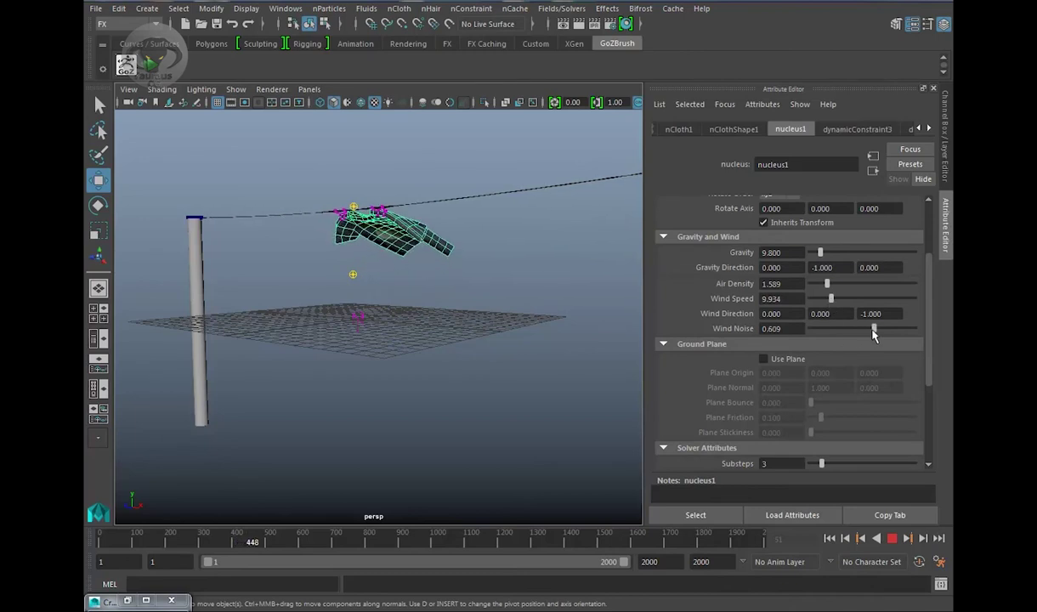
{"action": "left_click_drag", "start_coordinate": [576, 343], "coordinate": [547, 395], "text": "alt"}
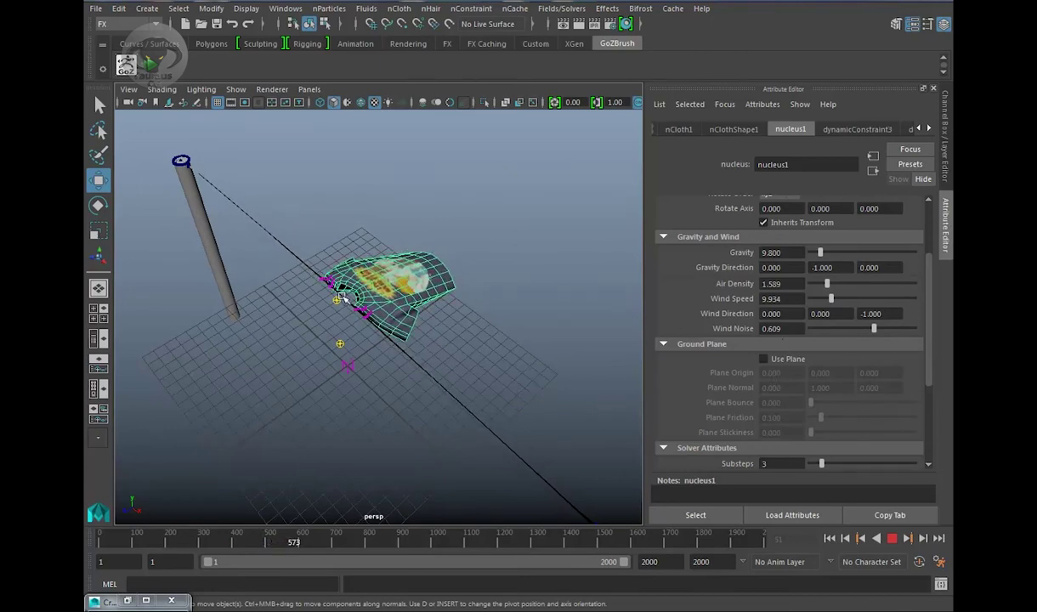
- Inspect the wind-blown T-shirt from several angles while the simulation plays, and stop the playback
{"action": "left_click_drag", "start_coordinate": [249, 253], "coordinate": [467, 265], "text": "alt"}
{"action": "left_click_drag", "start_coordinate": [443, 311], "coordinate": [408, 357], "text": "alt"}
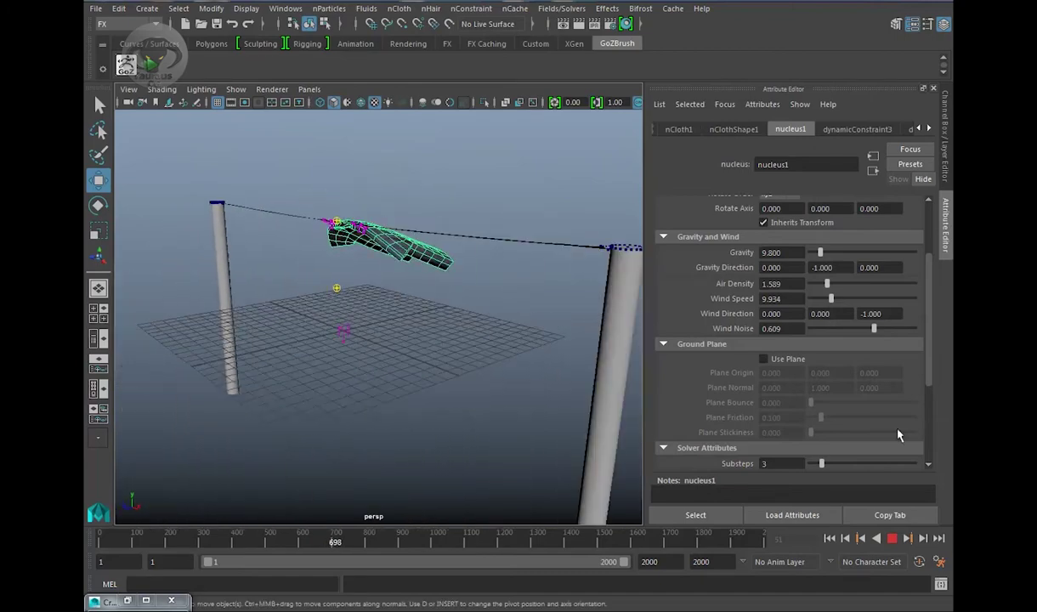
{"action": "left_click", "coordinate": [892, 541]}
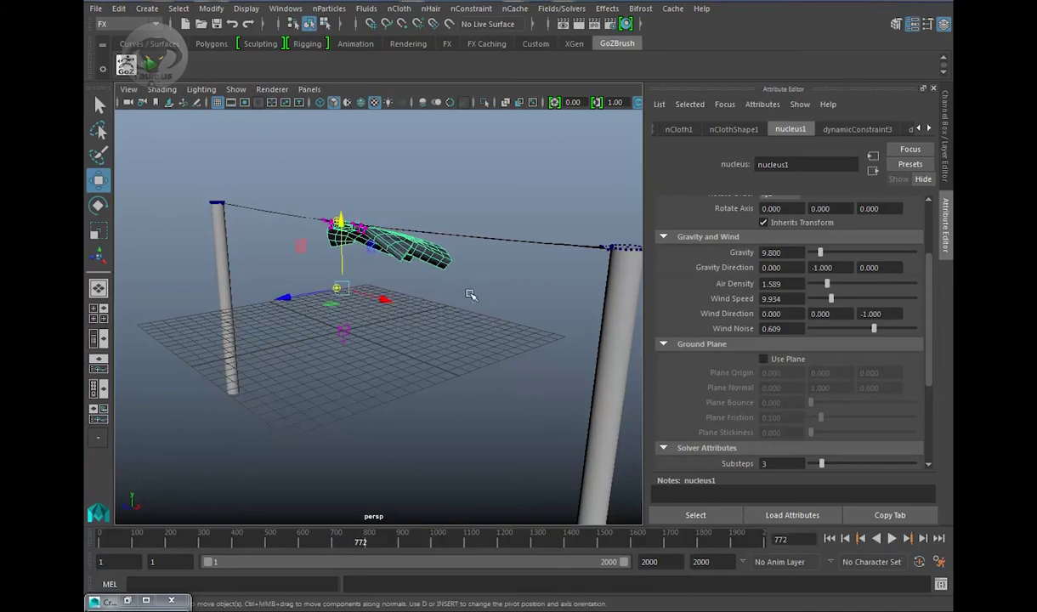
- Select the T-shirt and reduce the Wind Speed of its nucleus to 0
{"action": "left_click", "coordinate": [449, 255]}
{"action": "left_click_drag", "start_coordinate": [427, 329], "coordinate": [460, 356], "text": "alt"}
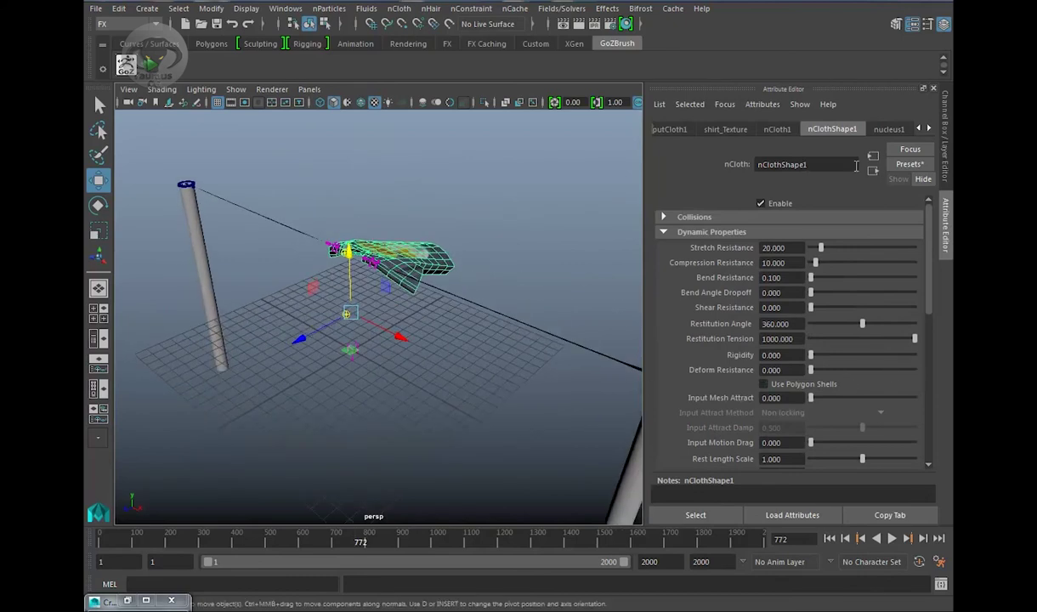
{"action": "left_click", "coordinate": [889, 129]}
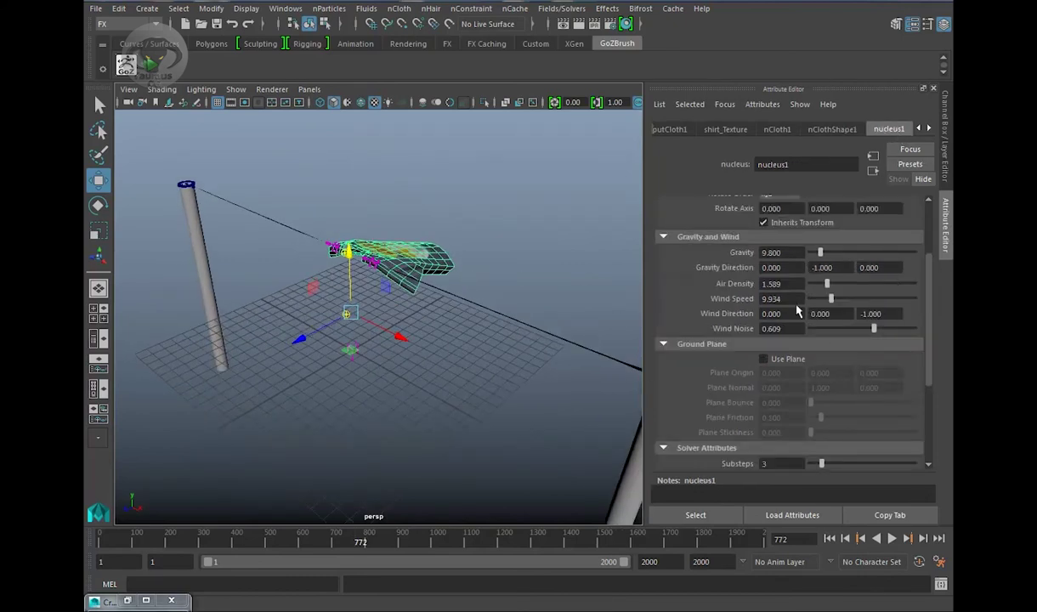
{"action": "left_click_drag", "start_coordinate": [832, 302], "coordinate": [803, 300]}
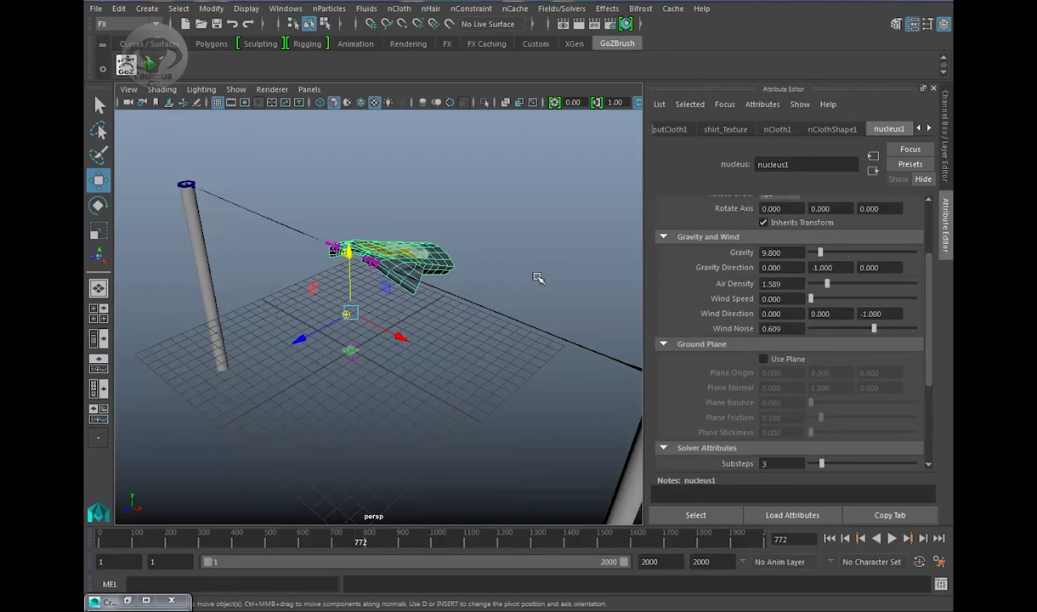
- Replay the simulation from frame 1, raise the nucleus Wind Noise to 1 while it runs, and stop it
{"action": "left_click", "coordinate": [830, 538]}
{"action": "left_click", "coordinate": [891, 538]}
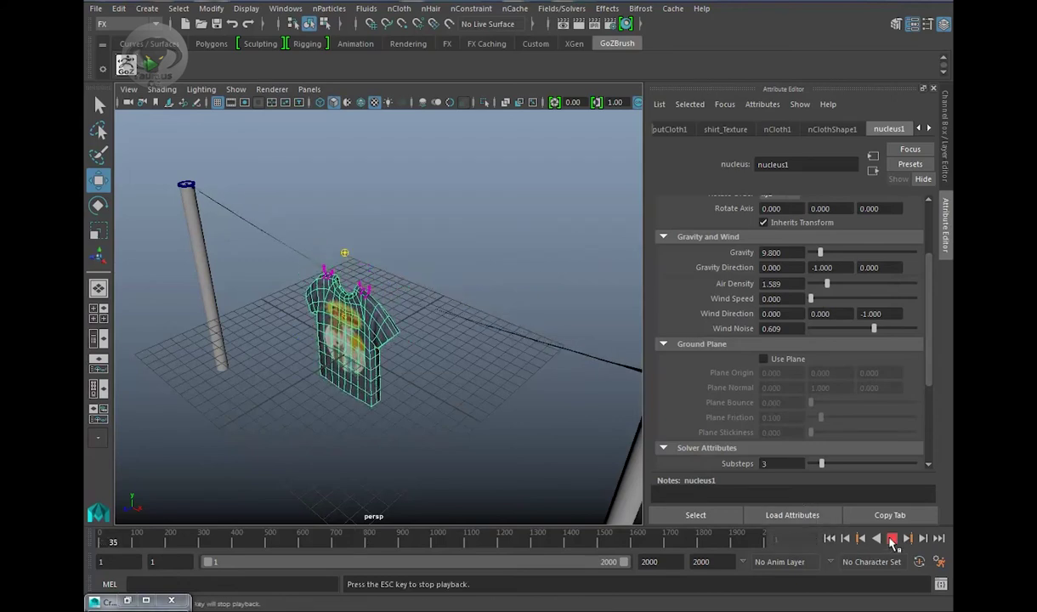
{"action": "left_click_drag", "start_coordinate": [874, 329], "coordinate": [916, 328]}
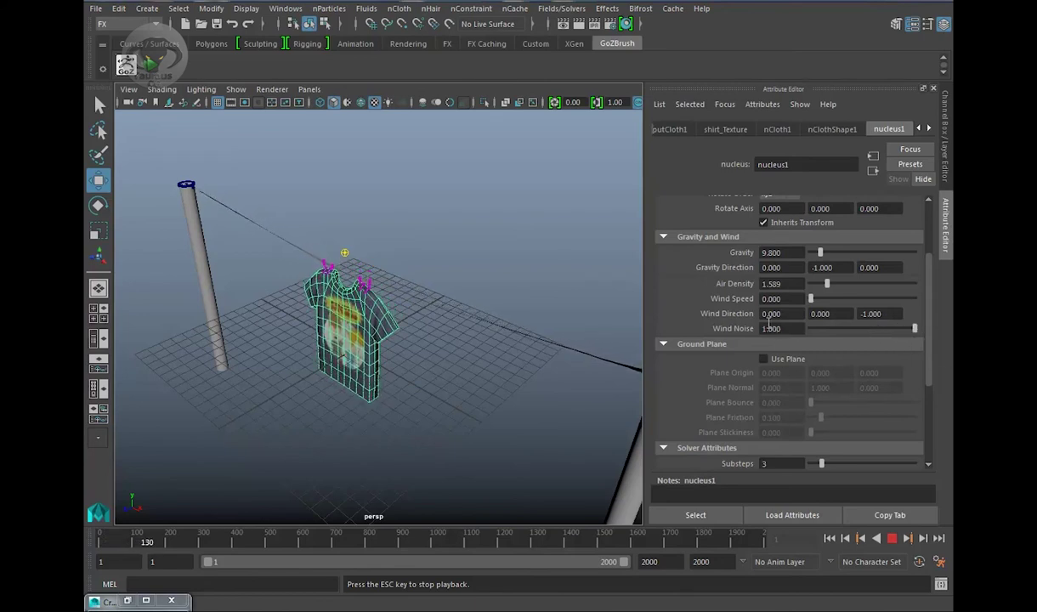
{"action": "left_click", "coordinate": [891, 539]}
- Add a Turbulence field to the selected T-shirt and briefly play the simulation
{"action": "left_click_drag", "start_coordinate": [386, 392], "coordinate": [403, 449], "text": "alt"}
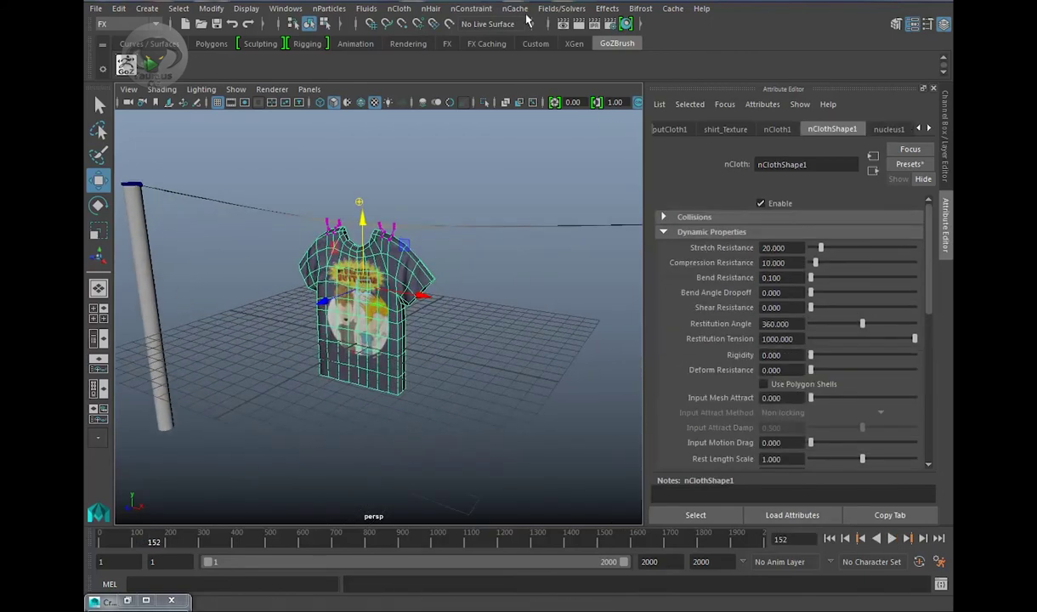
{"action": "left_click", "coordinate": [561, 9]}
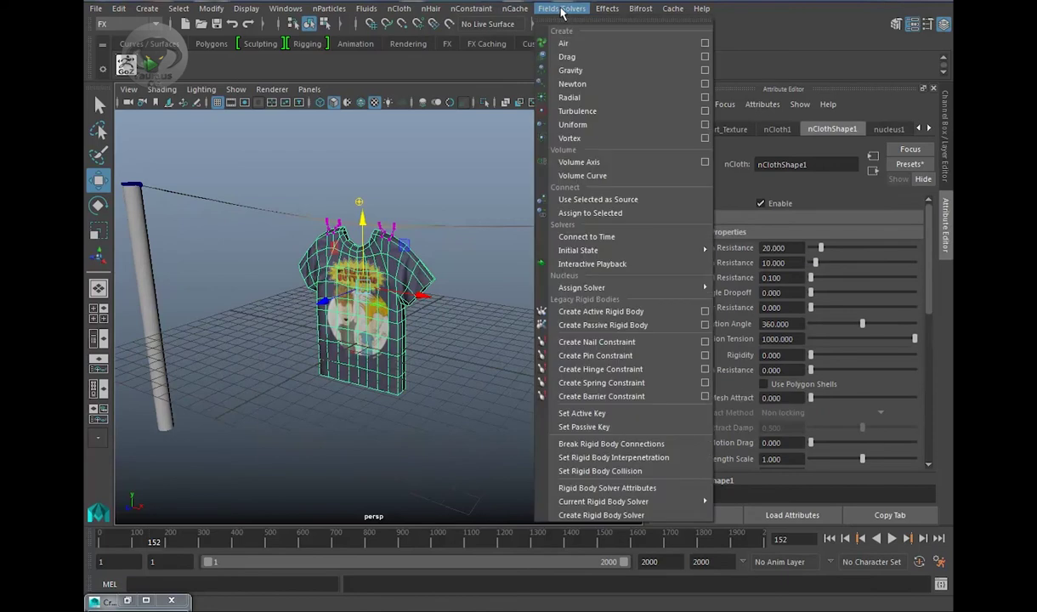
{"action": "left_click", "coordinate": [585, 113]}
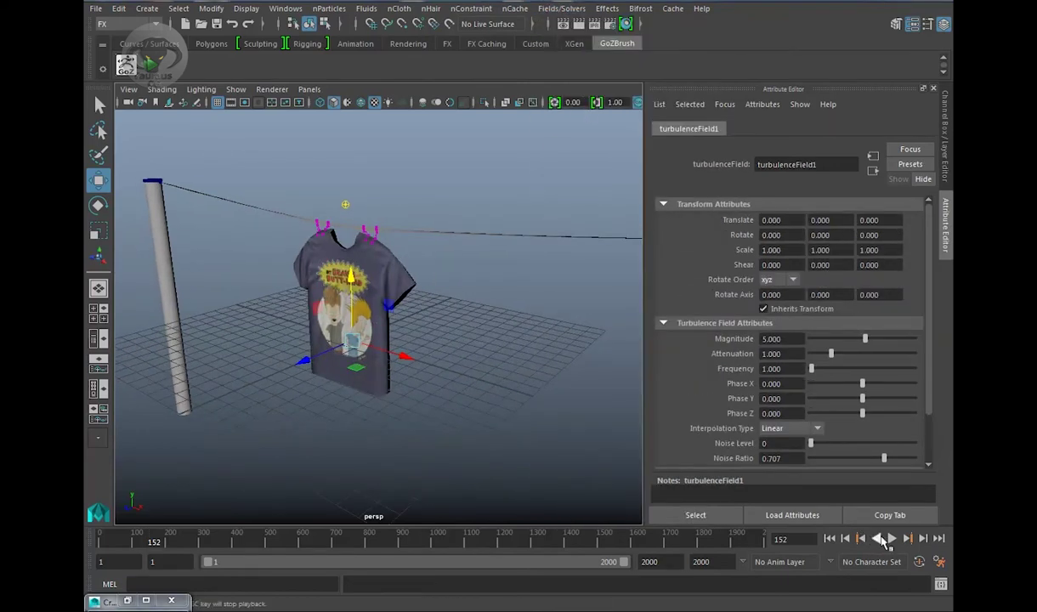
{"action": "left_click", "coordinate": [889, 539]}
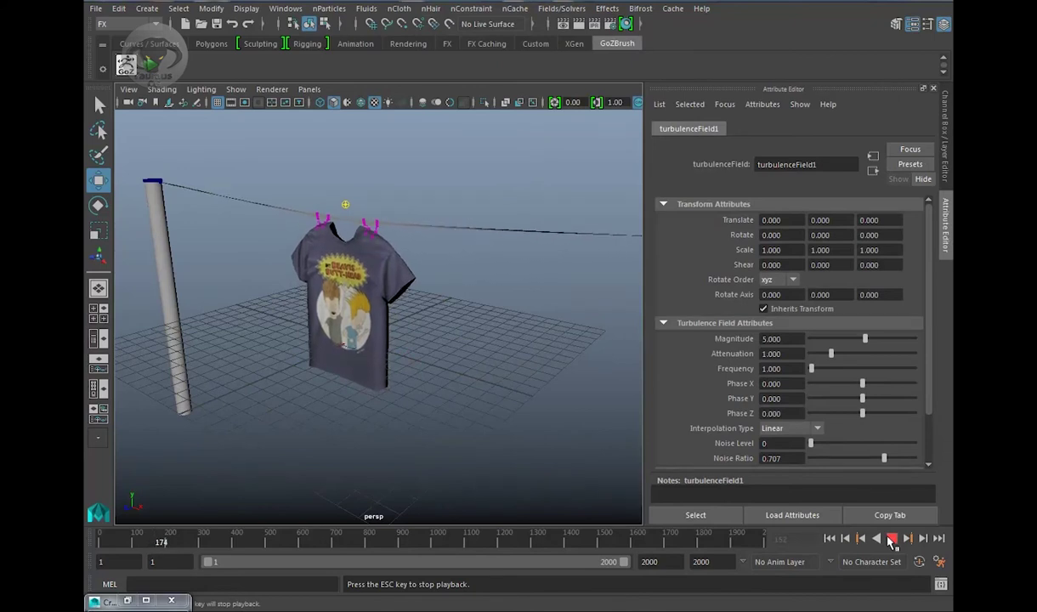
{"action": "left_click", "coordinate": [891, 538]}
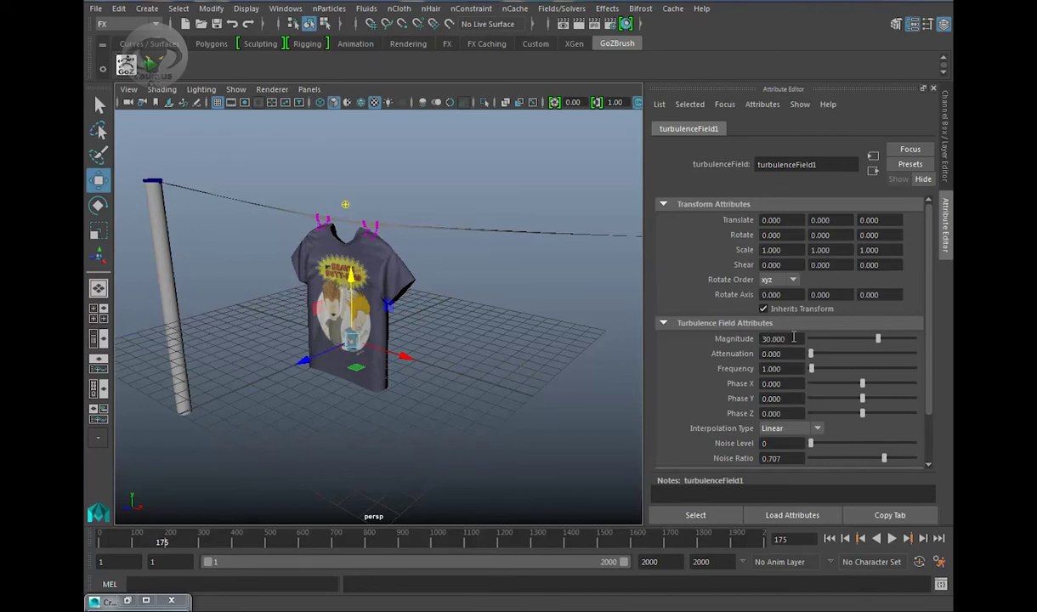
- Set the turbulence field's Magnitude to 30 and Attenuation to 0, and replay the simulation from frame 1 to check the motion
{"action": "left_click", "coordinate": [793, 338]}
{"action": "left_click", "coordinate": [829, 538]}
{"action": "left_click", "coordinate": [891, 539]}
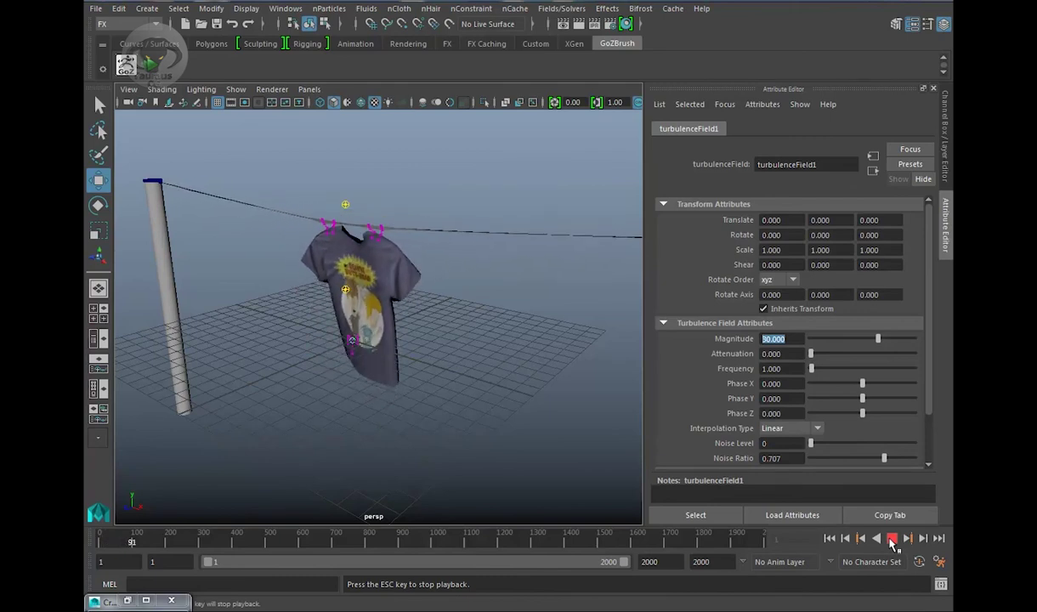
{"action": "left_click_drag", "start_coordinate": [519, 442], "coordinate": [402, 407], "text": "alt"}
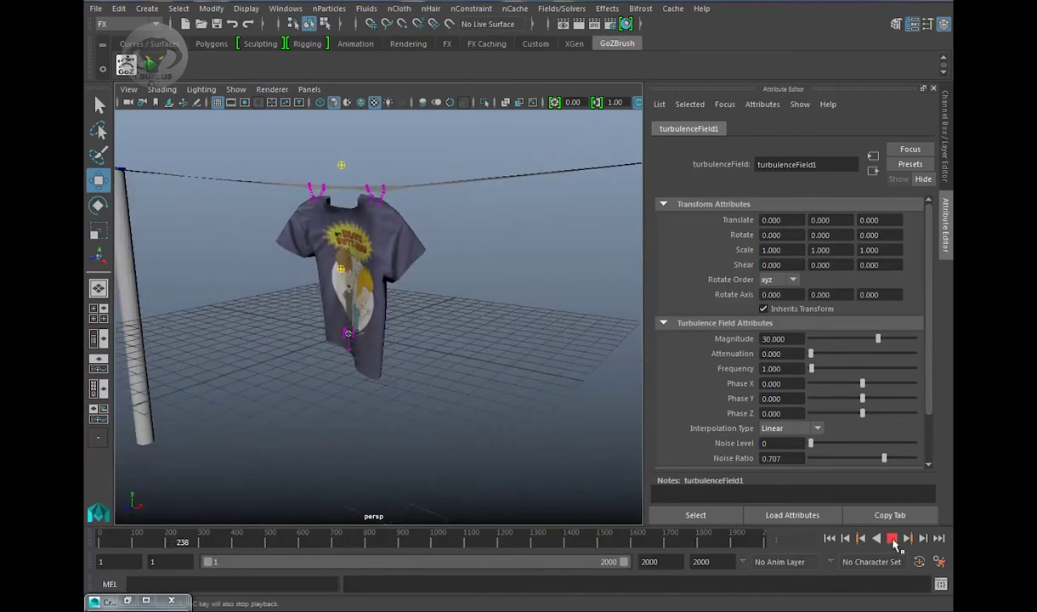
{"action": "left_click", "coordinate": [892, 539]}
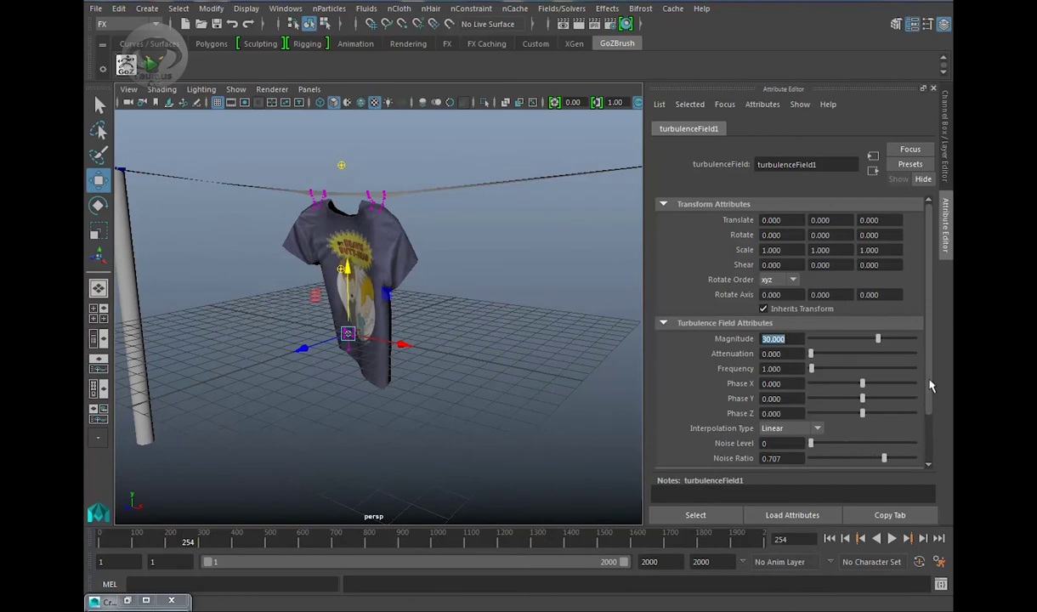
- Set the turbulence field's Noise Level to 1 and Noise Ratio to about 0.775, and test the result with a short playback
{"action": "scroll", "coordinate": [930, 385], "scroll_direction": "down", "scroll_amount": 2}
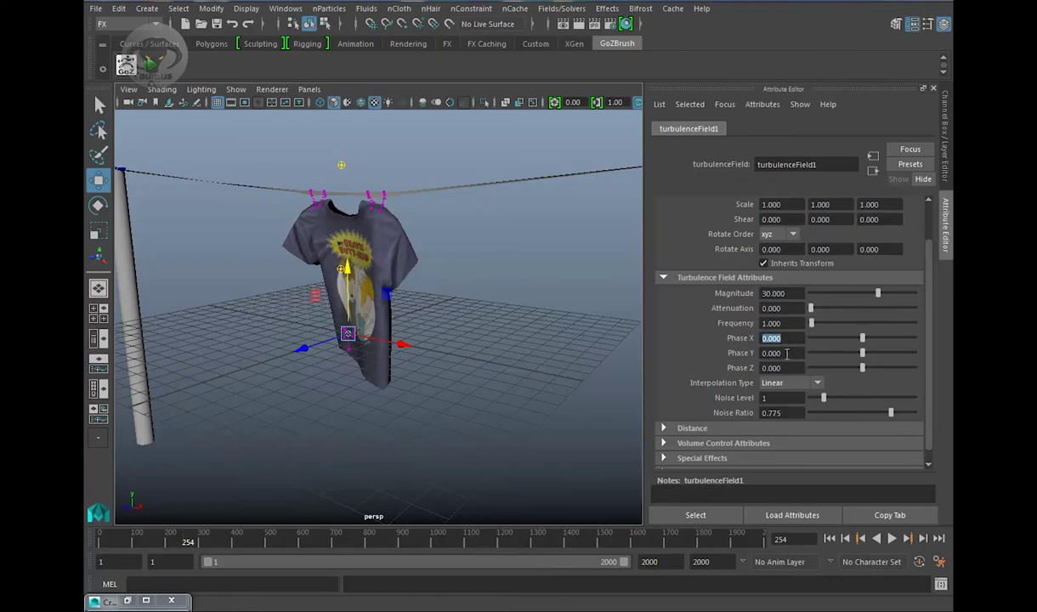
{"action": "mouse_move", "coordinate": [451, 359]}
{"action": "left_mouse_down", "text": "alt"}
{"action": "mouse_move", "coordinate": [509, 345]}
{"action": "mouse_move", "coordinate": [486, 372]}
{"action": "mouse_move", "coordinate": [433, 379]}
{"action": "mouse_move", "coordinate": [439, 367]}
{"action": "left_mouse_up", "text": "alt"}
{"action": "left_click", "coordinate": [891, 538]}
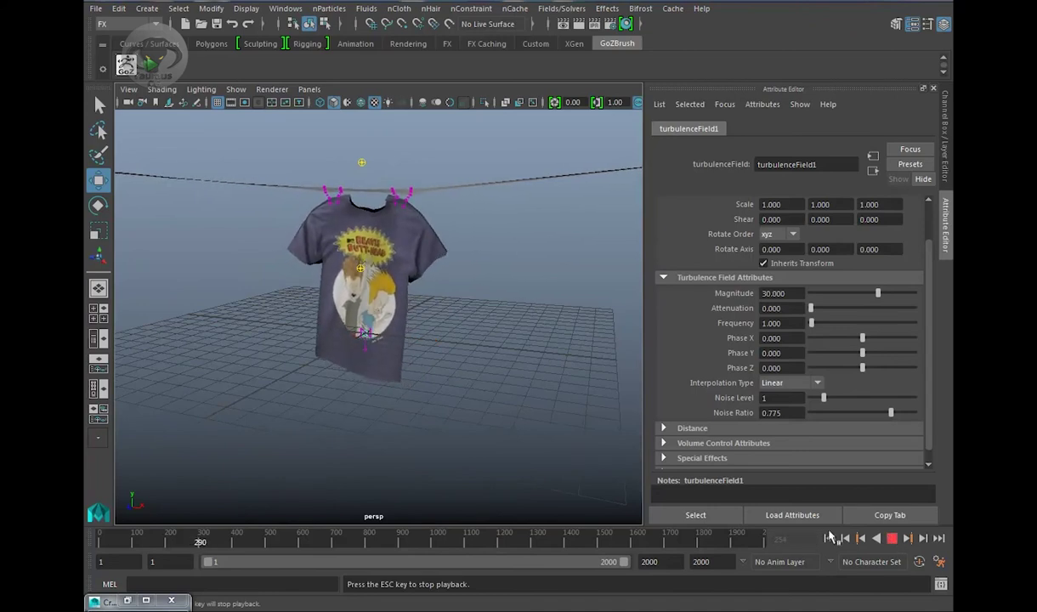
{"action": "left_click_drag", "start_coordinate": [546, 406], "coordinate": [532, 428], "text": "alt"}
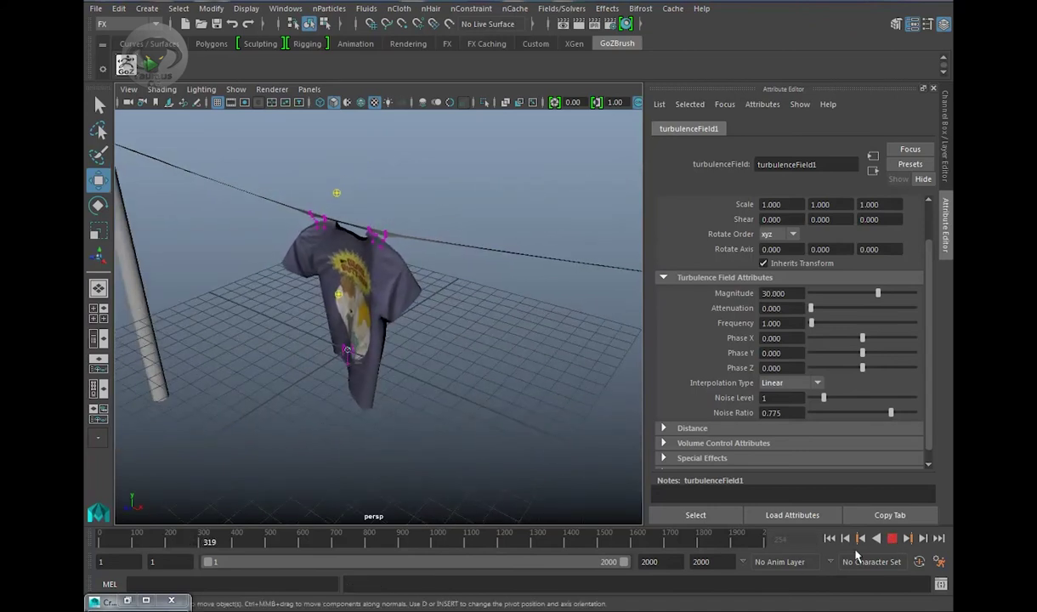
{"action": "left_click", "coordinate": [891, 537]}
- Start a new expression on the turbulence field's Phase X, reading turbulenceField1.phaseX = time*5;
{"action": "left_click_drag", "start_coordinate": [597, 488], "coordinate": [416, 389], "text": "alt"}
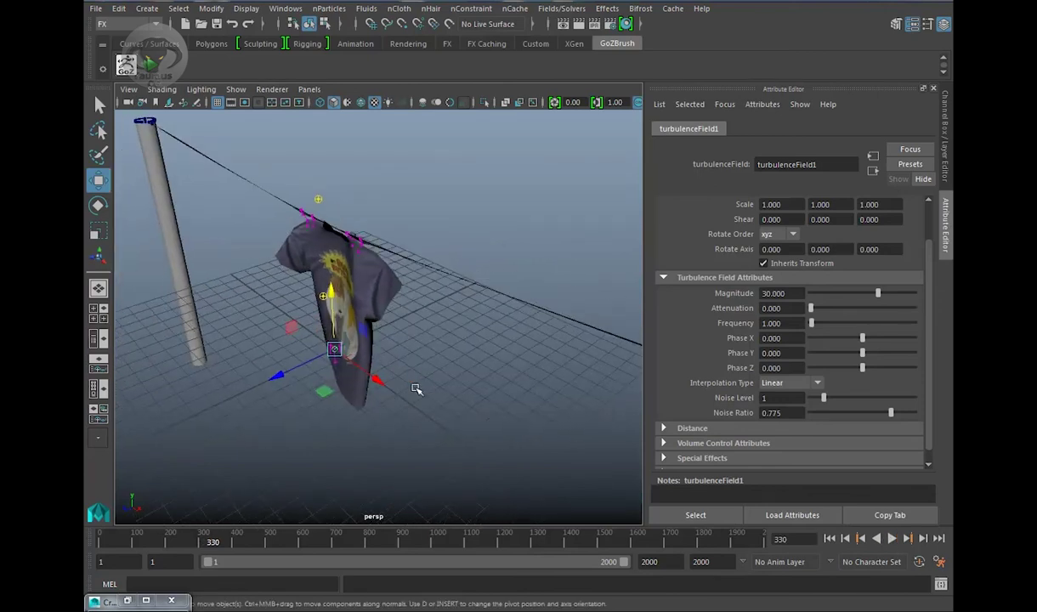
{"action": "left_click_drag", "start_coordinate": [354, 326], "coordinate": [379, 389], "text": "alt"}
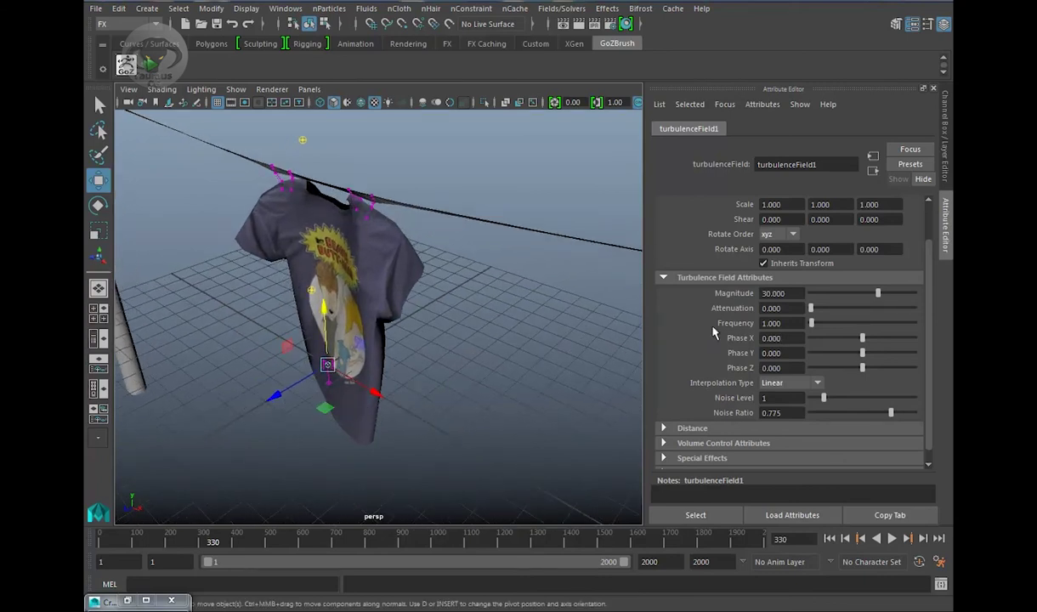
{"action": "right_click", "coordinate": [792, 338]}
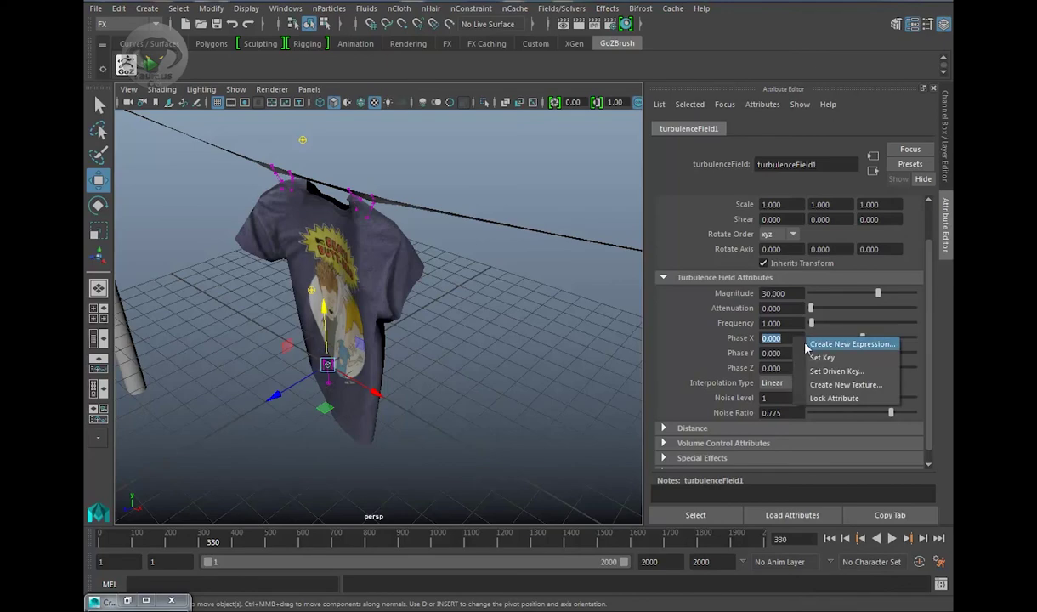
{"action": "left_click", "coordinate": [791, 328]}
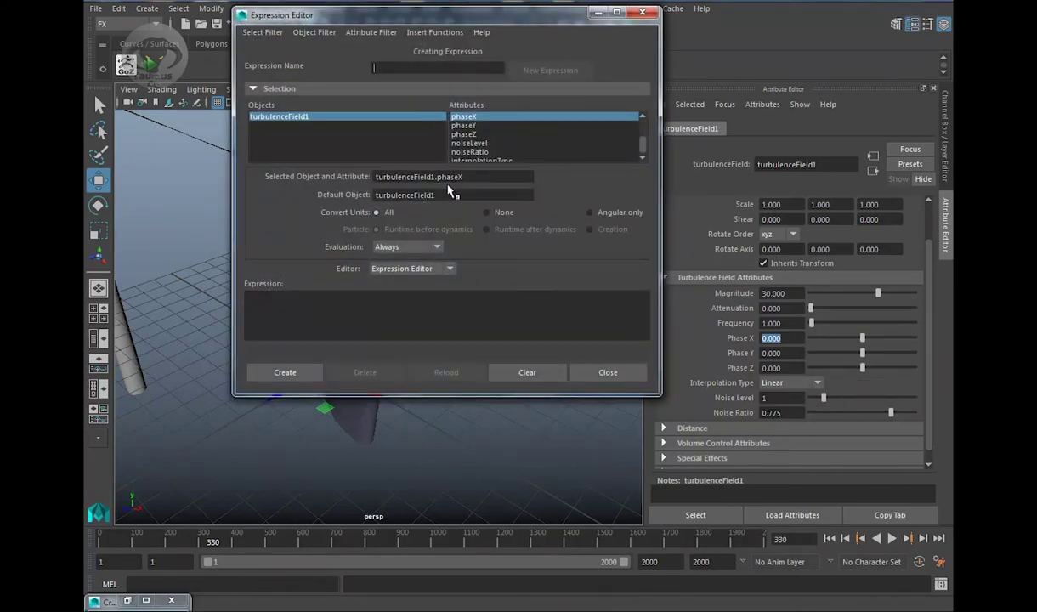
{"action": "left_click_drag", "start_coordinate": [461, 176], "coordinate": [283, 196]}
{"action": "left_click_drag", "start_coordinate": [314, 281], "coordinate": [297, 298]}
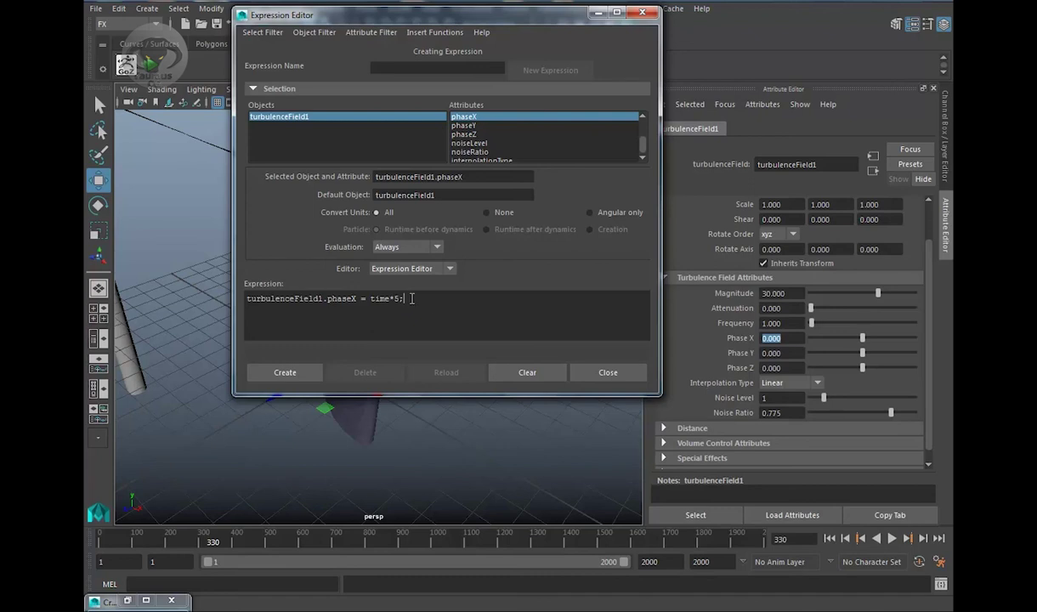
- Duplicate the expression line for phaseY and phaseZ, create the expression, and minimize the Expression Editor
{"action": "left_click_drag", "start_coordinate": [411, 298], "coordinate": [266, 305]}
{"action": "key", "text": "ctrl+c"}
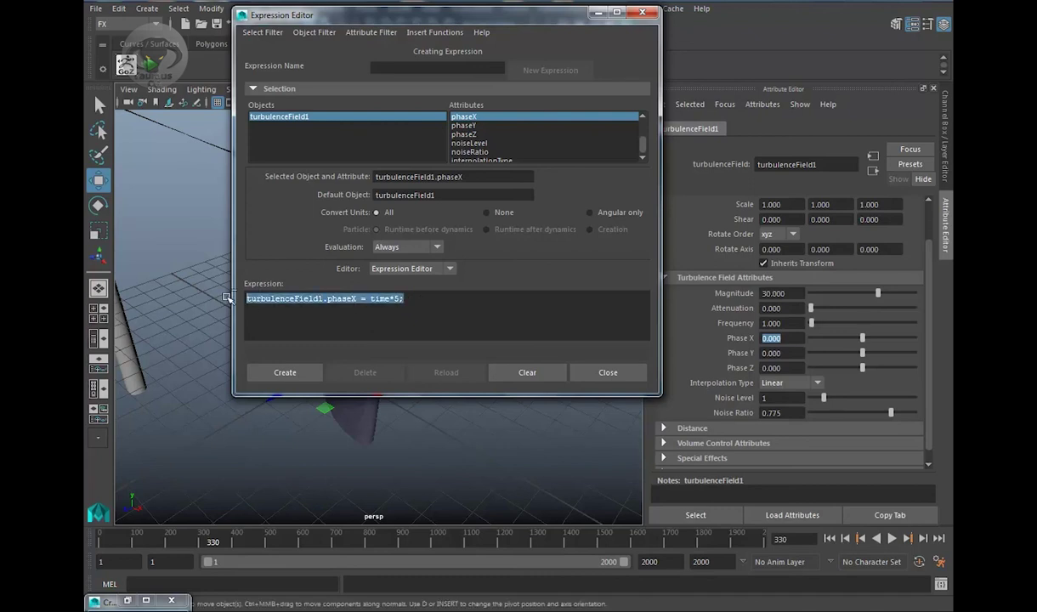
{"action": "left_click", "coordinate": [419, 301]}
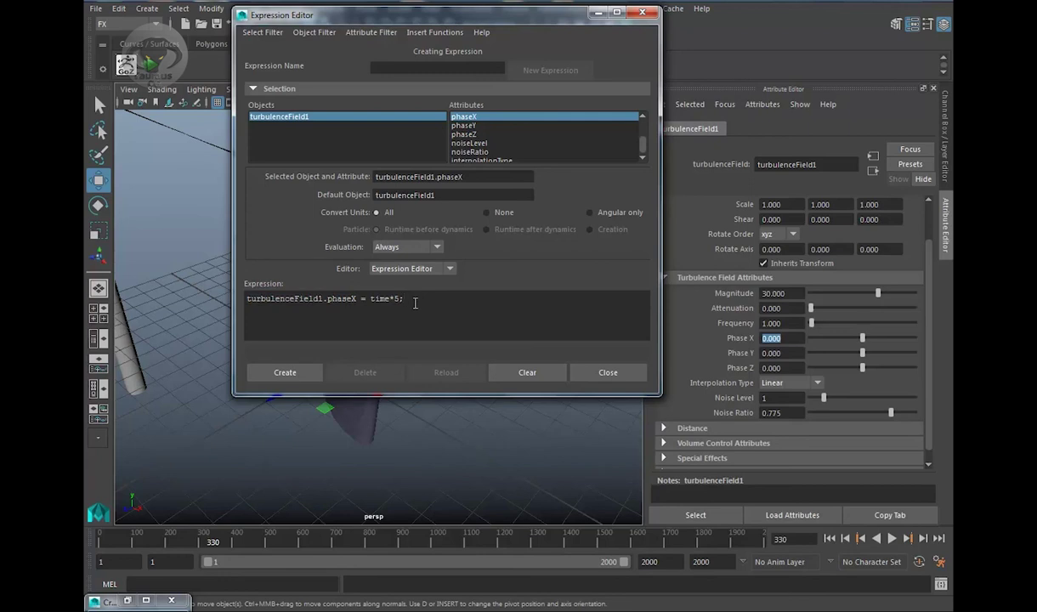
{"action": "key", "text": "ctrl+v"}
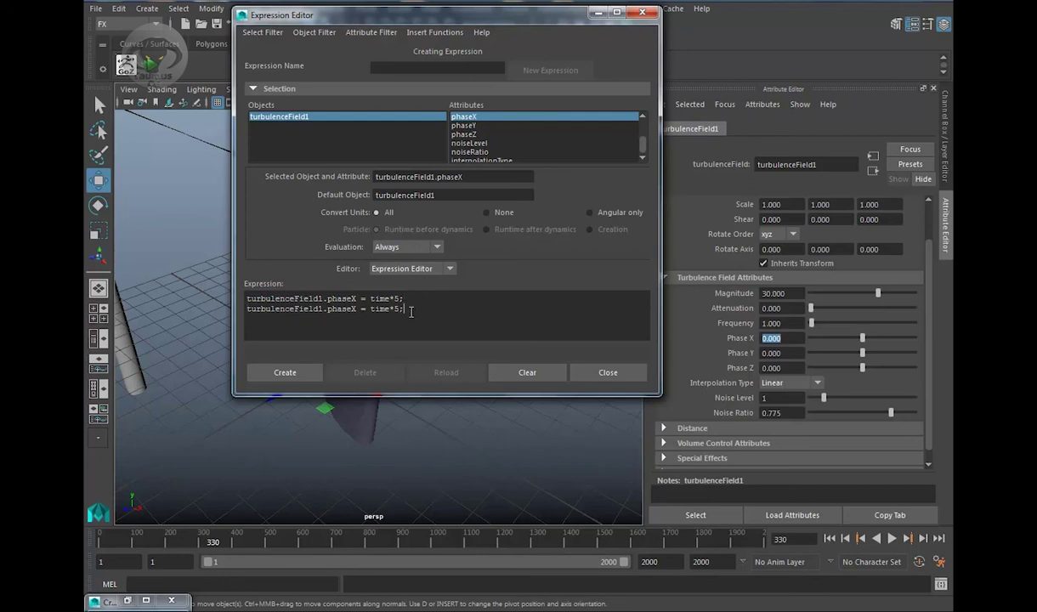
{"action": "key", "text": "Return"}
{"action": "key", "text": "ctrl+v"}
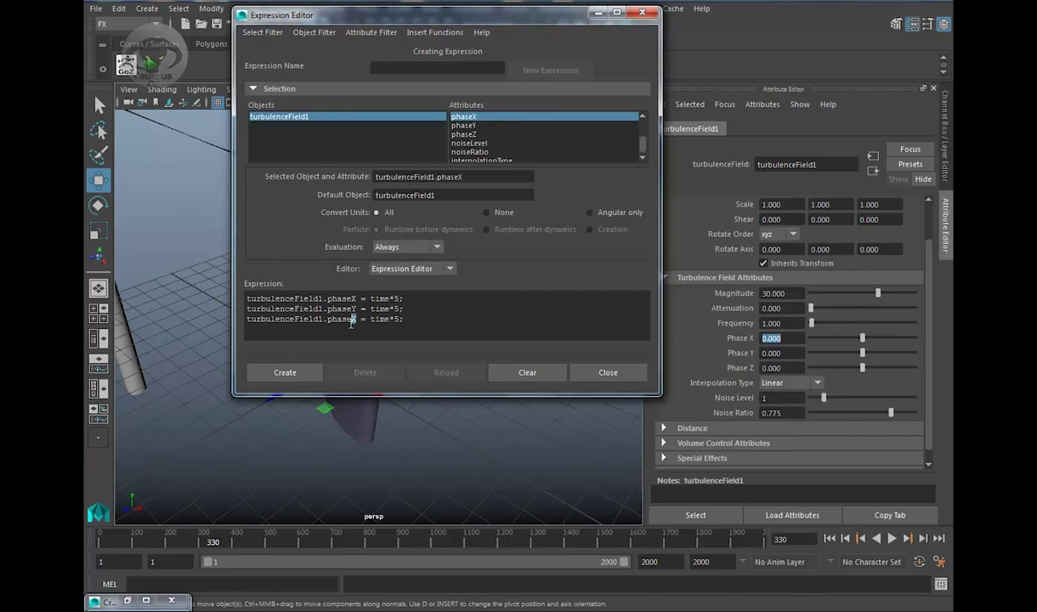
{"action": "left_click", "coordinate": [314, 377]}
{"action": "left_click", "coordinate": [598, 12]}
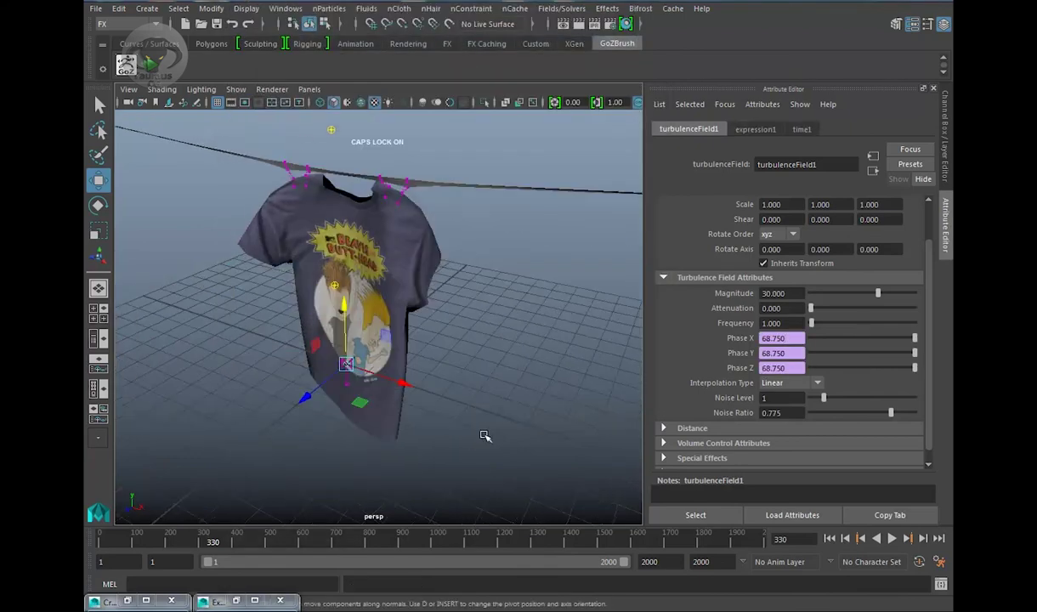
- Play the simulation to check the T-shirt's motion with the animated turbulence phases, and stop it
{"action": "left_click", "coordinate": [892, 539]}
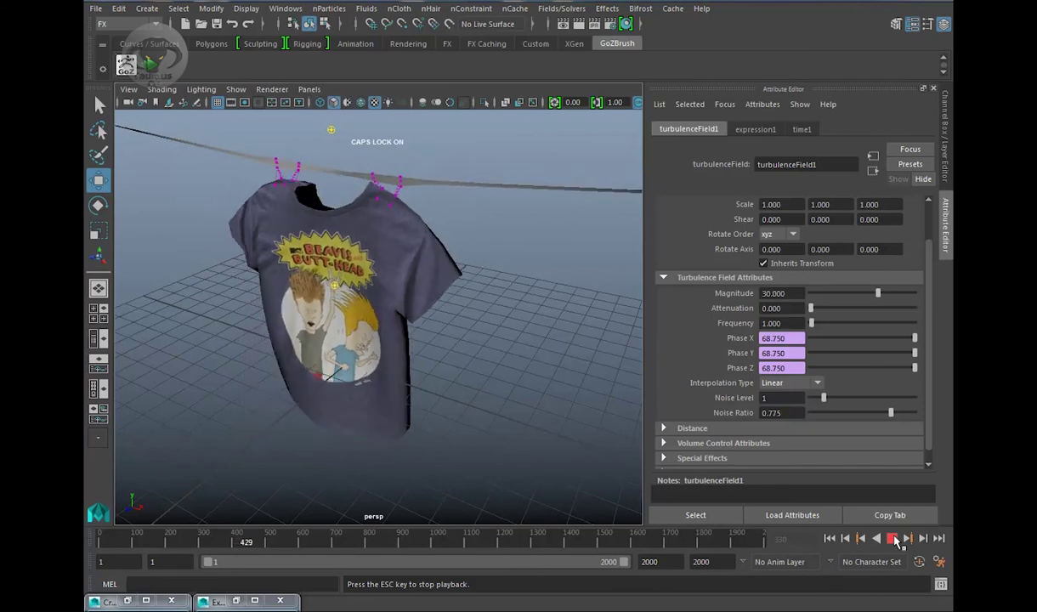
{"action": "left_click", "coordinate": [892, 539]}
{"action": "right_click_drag", "start_coordinate": [558, 464], "coordinate": [464, 427], "text": "alt"}
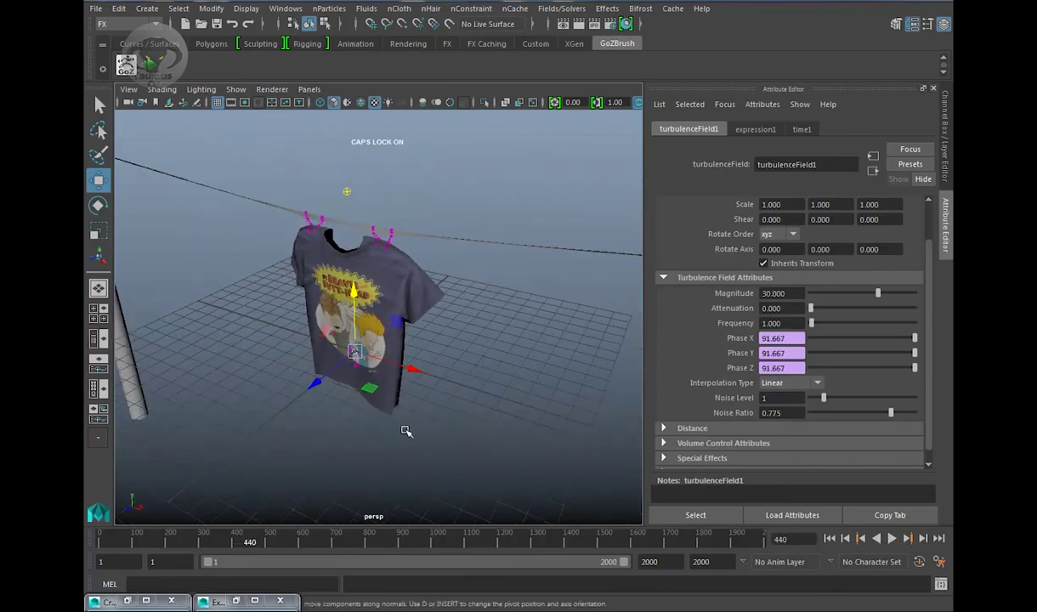
- Select the T-shirt and add an Air field to it
{"action": "left_click_drag", "start_coordinate": [406, 431], "coordinate": [494, 365], "text": "alt"}
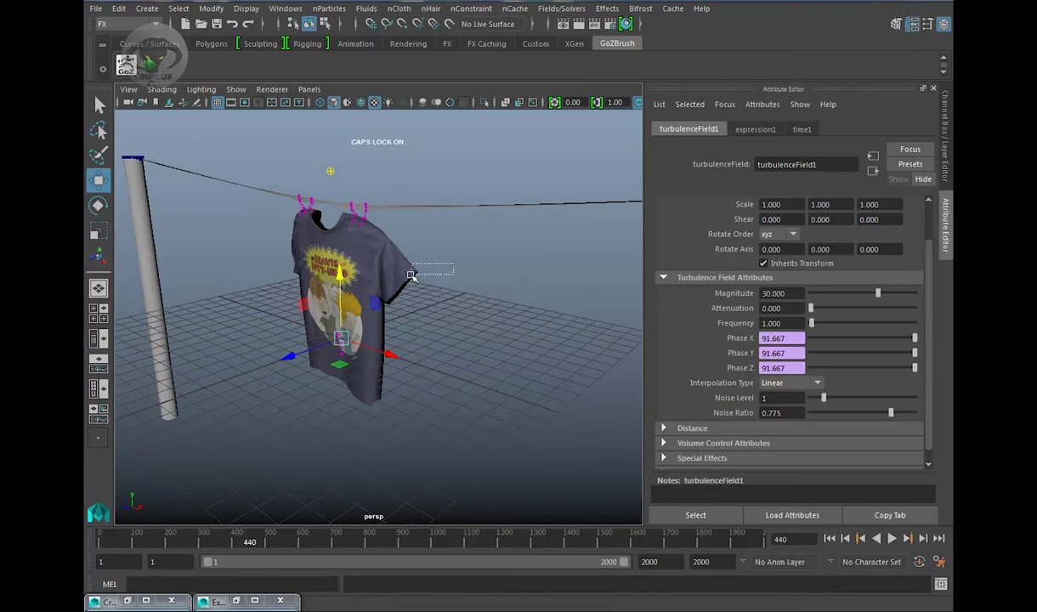
{"action": "left_click", "coordinate": [410, 270]}
{"action": "left_click", "coordinate": [558, 10]}
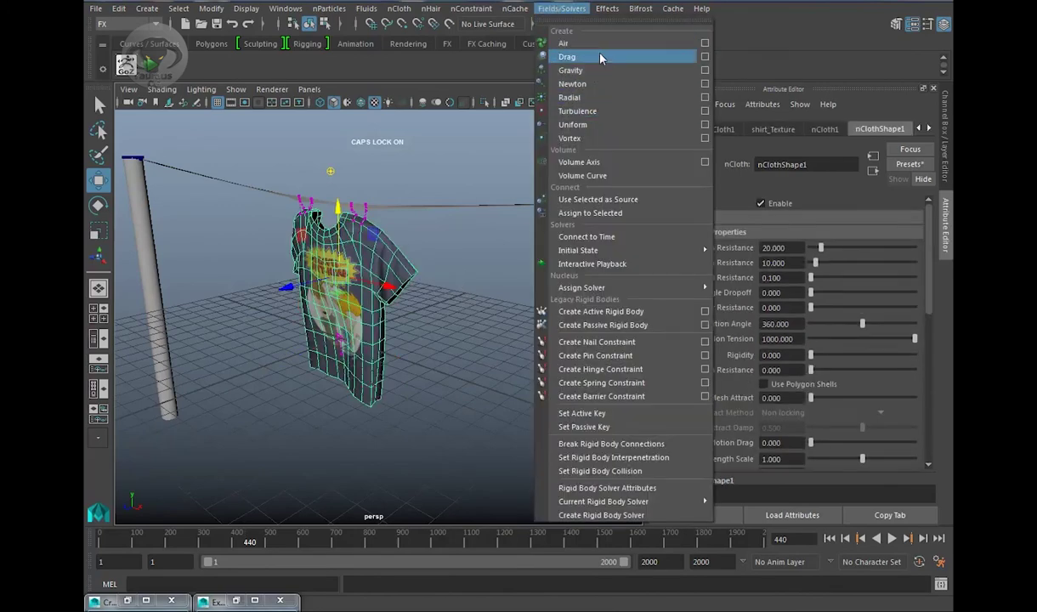
{"action": "left_click", "coordinate": [570, 43]}
- Apply the Wind preset to the air field, with Magnitude 5, Attenuation 0, Direction 0, 0, -1 and Speed about 0.636
{"action": "left_click_drag", "start_coordinate": [495, 364], "coordinate": [507, 364], "text": "alt"}
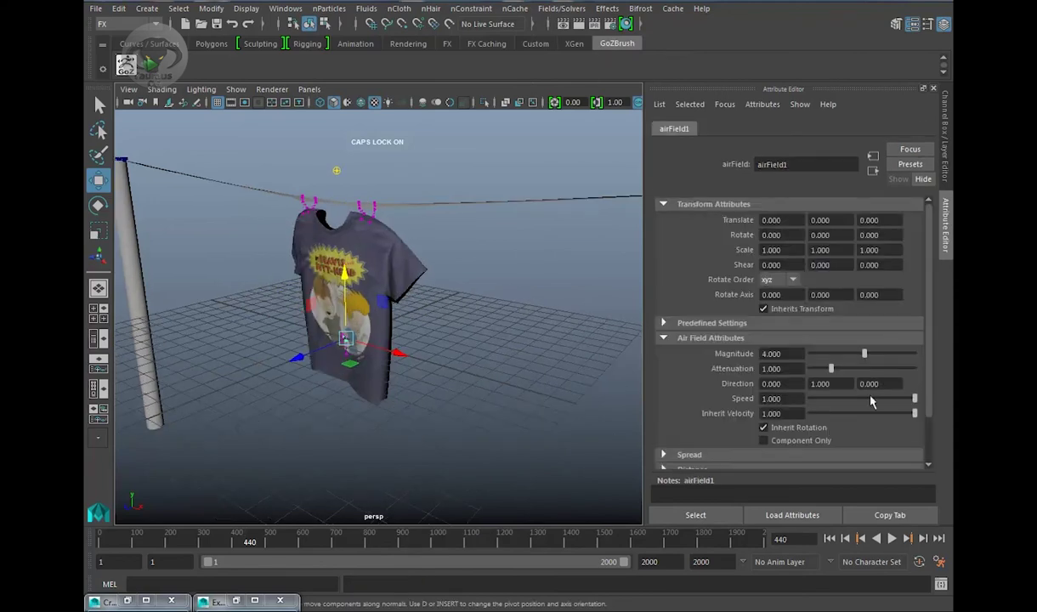
{"action": "left_click", "coordinate": [884, 327]}
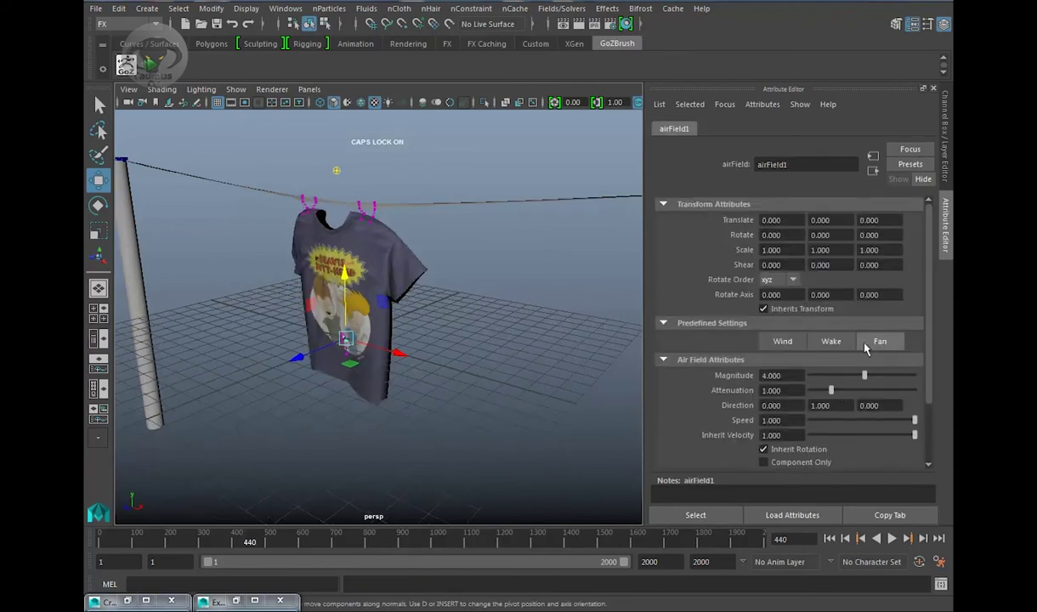
{"action": "left_click", "coordinate": [783, 343]}
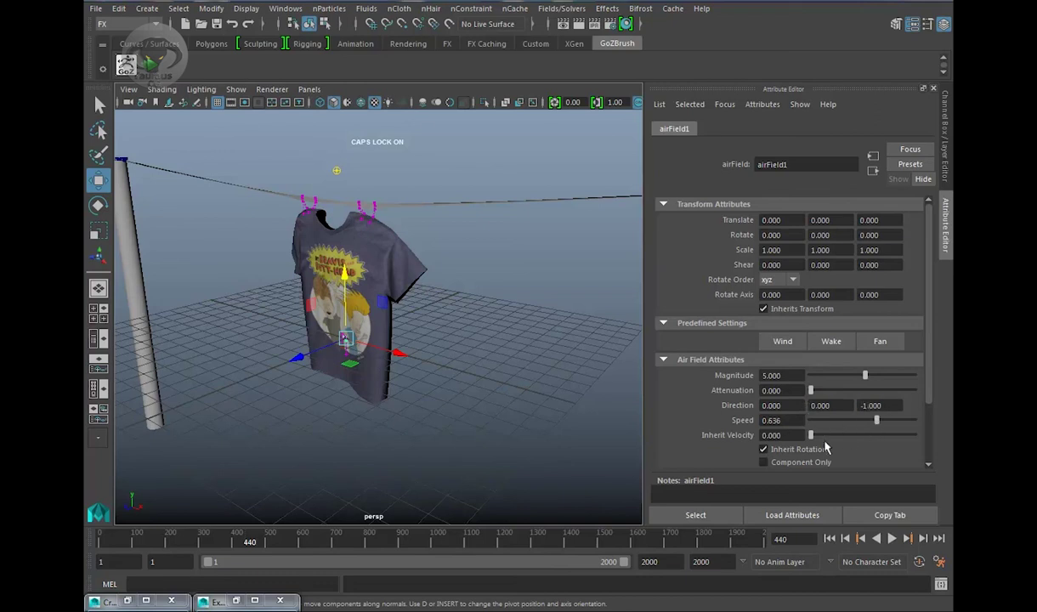
- Start playing the simulation and set the air field's Magnitude to about 13.907 while it runs
{"action": "scroll", "coordinate": [477, 373], "scroll_direction": "down", "scroll_amount": 1}
{"action": "left_click", "coordinate": [891, 540]}
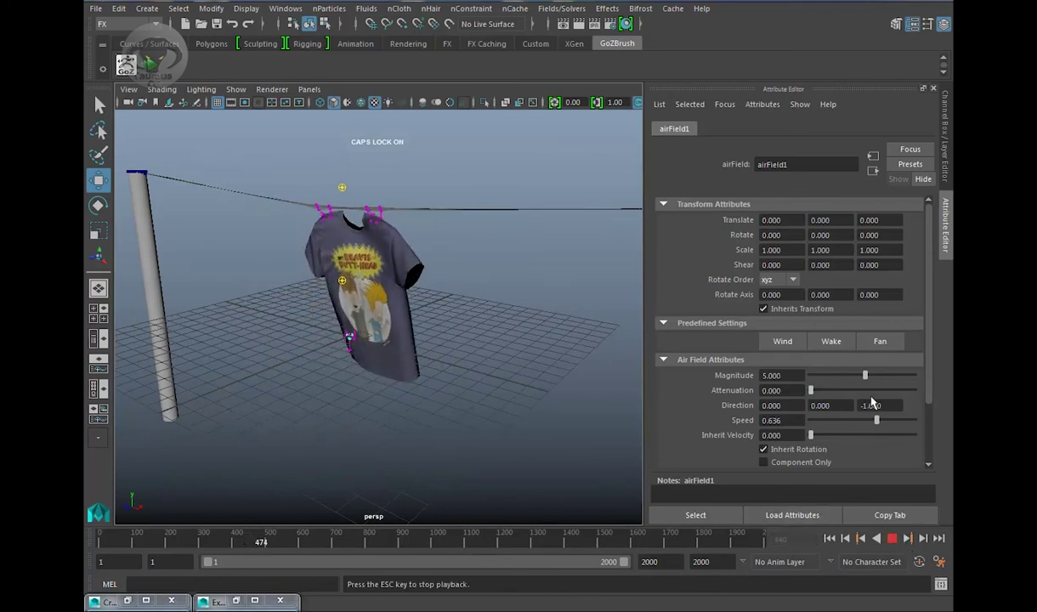
{"action": "mouse_move", "coordinate": [866, 378]}
{"action": "left_mouse_down"}
{"action": "mouse_move", "coordinate": [880, 379]}
{"action": "mouse_move", "coordinate": [855, 387]}
{"action": "mouse_move", "coordinate": [879, 382]}
{"action": "mouse_move", "coordinate": [852, 385]}
{"action": "mouse_move", "coordinate": [870, 381]}
{"action": "left_mouse_up"}
- Watch the T-shirt react to the stronger air field from the front and both sides, and stop playback
{"action": "left_click_drag", "start_coordinate": [548, 409], "coordinate": [608, 405], "text": "alt"}
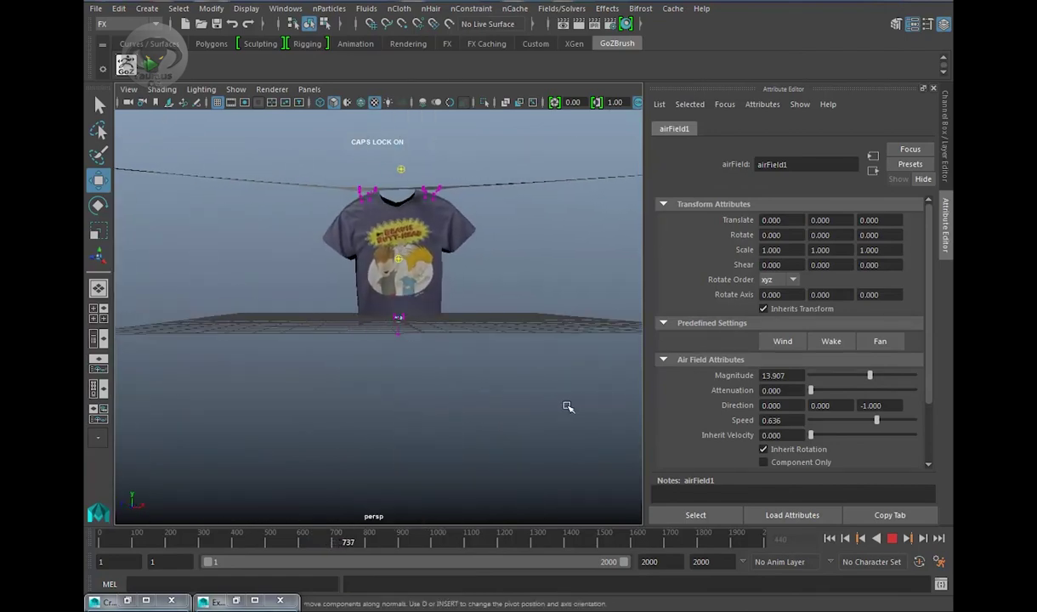
{"action": "left_click_drag", "start_coordinate": [433, 360], "coordinate": [352, 412], "text": "alt"}
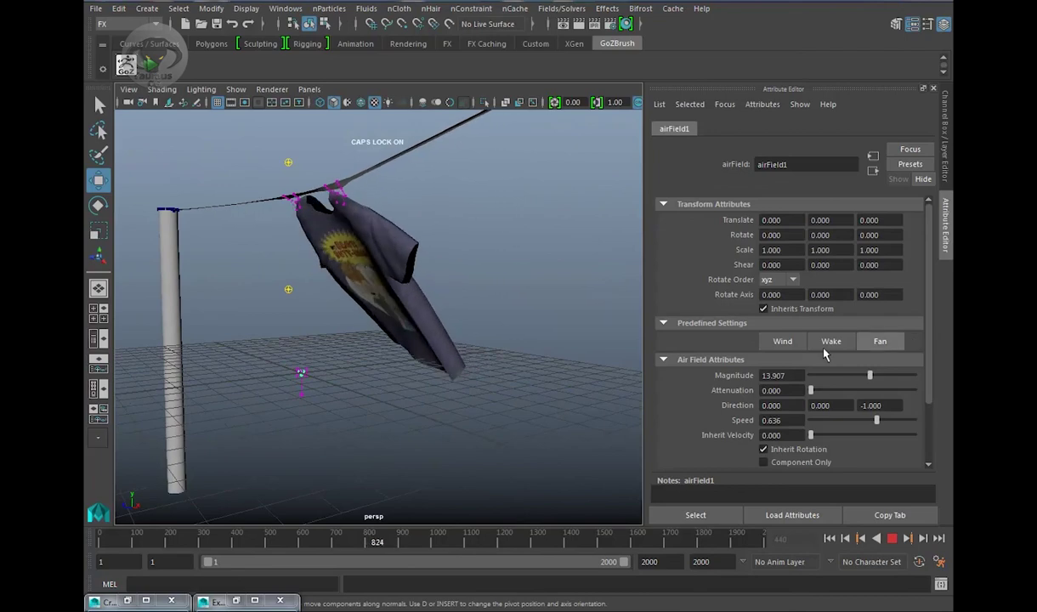
{"action": "left_click_drag", "start_coordinate": [501, 301], "coordinate": [562, 313], "text": "alt"}
{"action": "right_click_drag", "start_coordinate": [563, 313], "coordinate": [503, 305], "text": "alt"}
{"action": "left_click_drag", "start_coordinate": [502, 305], "coordinate": [509, 331], "text": "alt"}
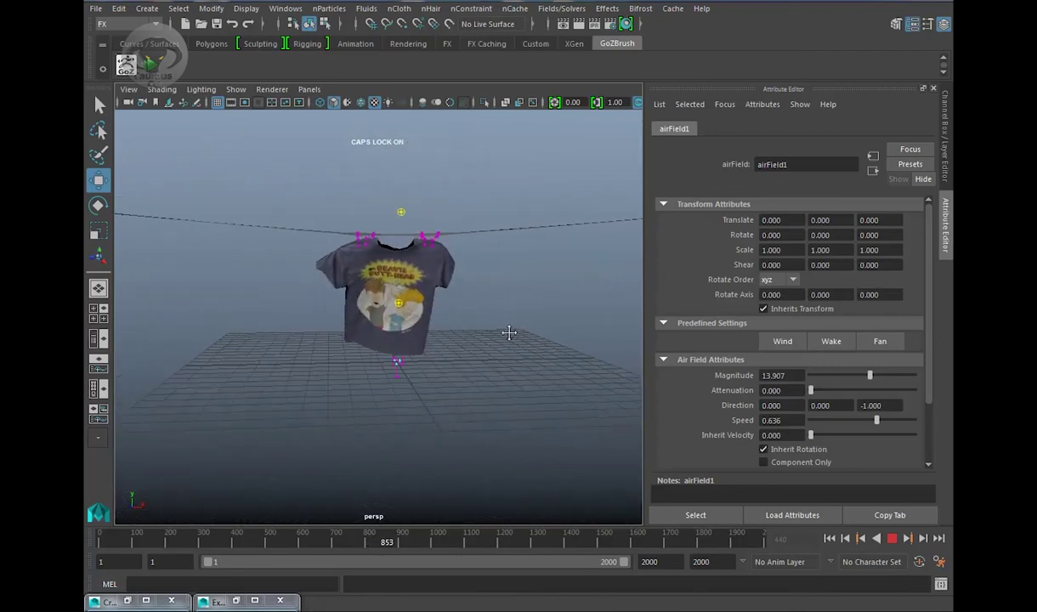
{"action": "middle_click_drag", "start_coordinate": [509, 330], "coordinate": [505, 349], "text": "alt"}
{"action": "left_click_drag", "start_coordinate": [505, 349], "coordinate": [486, 352], "text": "alt"}
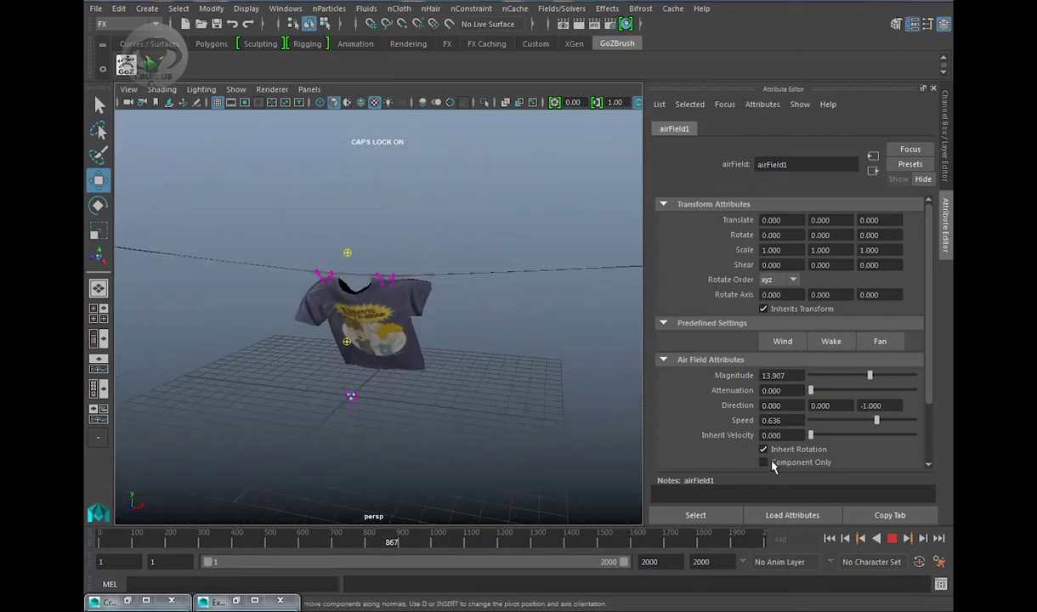
{"action": "left_click", "coordinate": [892, 543]}
- Select the clothesline to show its nCloth attributes, and resume playback to check how the line and T-shirt move between the two poles
{"action": "left_click_drag", "start_coordinate": [559, 320], "coordinate": [504, 248], "text": "alt"}
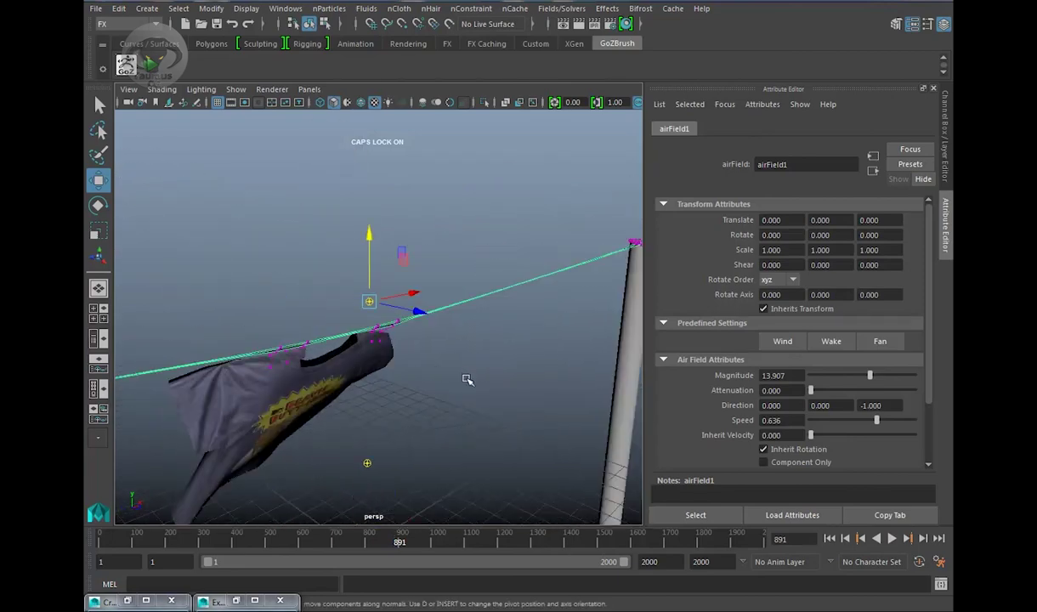
{"action": "left_click_drag", "start_coordinate": [465, 379], "coordinate": [442, 295], "text": "alt"}
{"action": "left_click", "coordinate": [891, 538]}
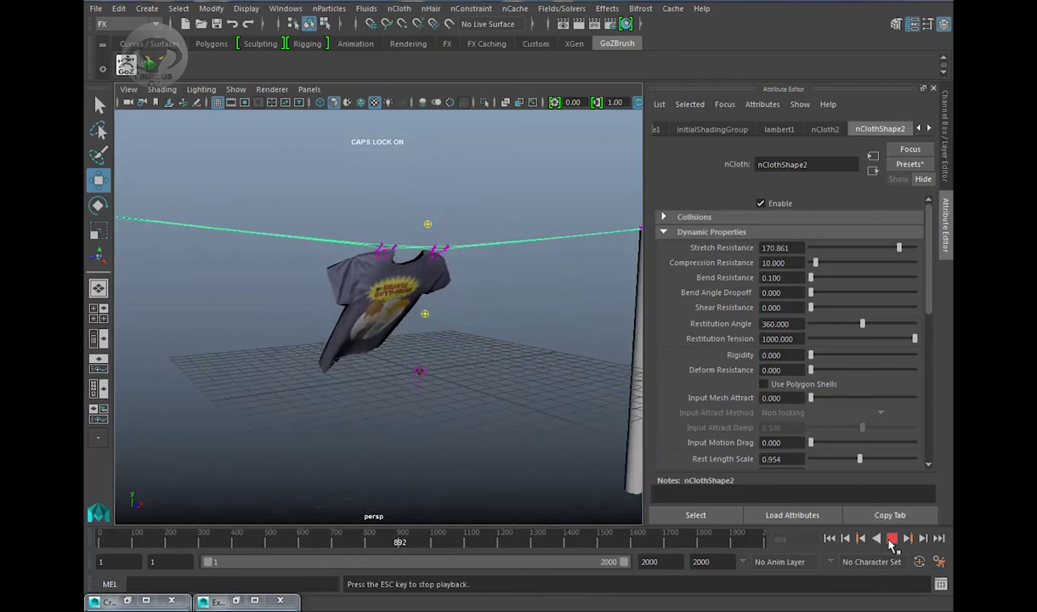
{"action": "left_click_drag", "start_coordinate": [523, 394], "coordinate": [541, 438], "text": "alt"}
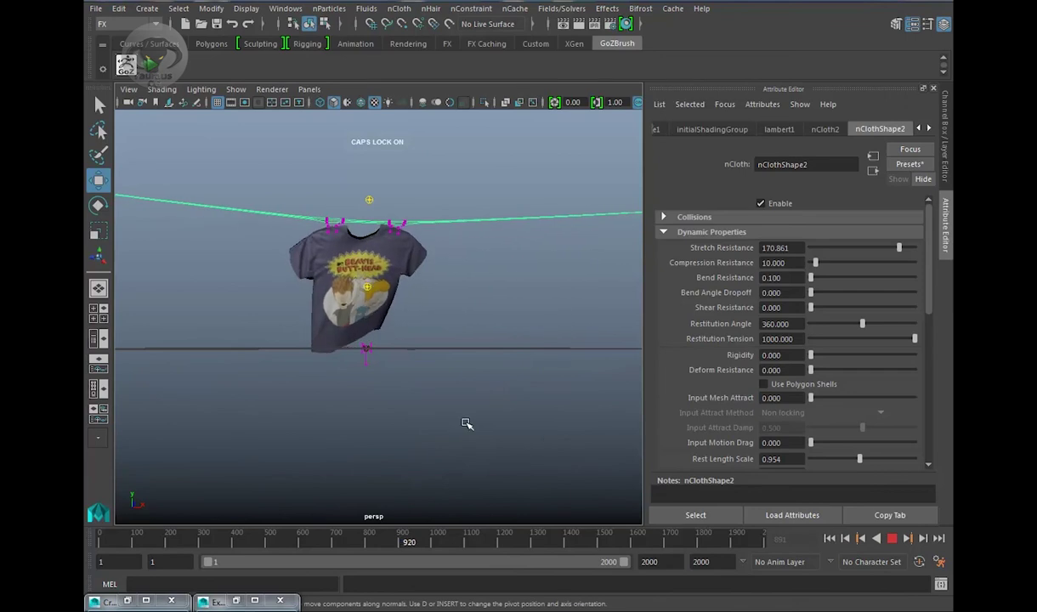
{"action": "left_click_drag", "start_coordinate": [466, 423], "coordinate": [501, 434], "text": "alt"}
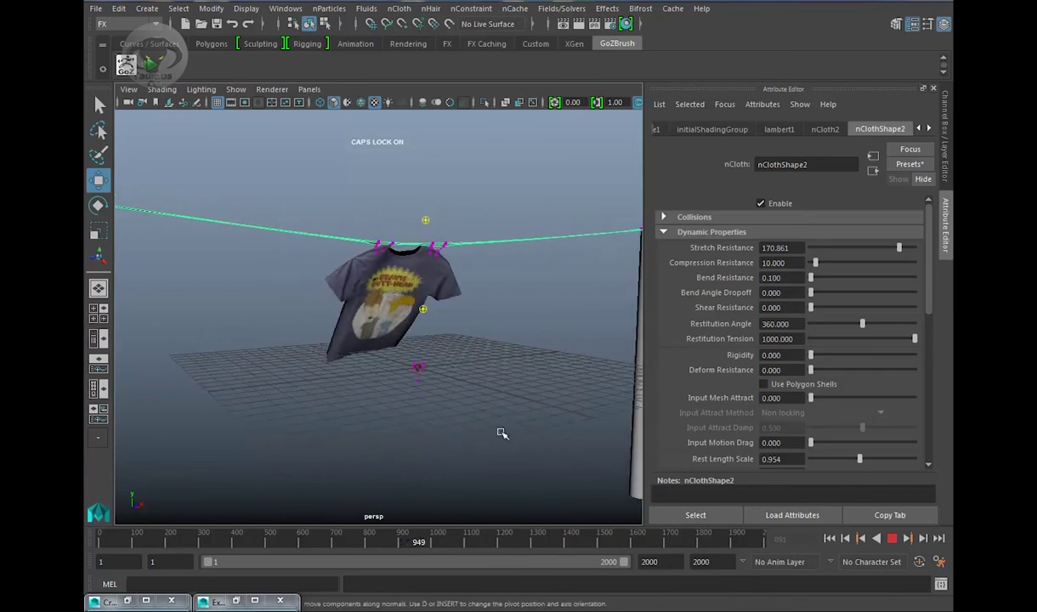
{"action": "left_click_drag", "start_coordinate": [279, 162], "coordinate": [483, 329], "text": "alt"}
{"action": "scroll", "coordinate": [465, 322], "scroll_direction": "down", "scroll_amount": 3}
{"action": "middle_click_drag", "start_coordinate": [484, 329], "coordinate": [486, 297], "text": "alt"}
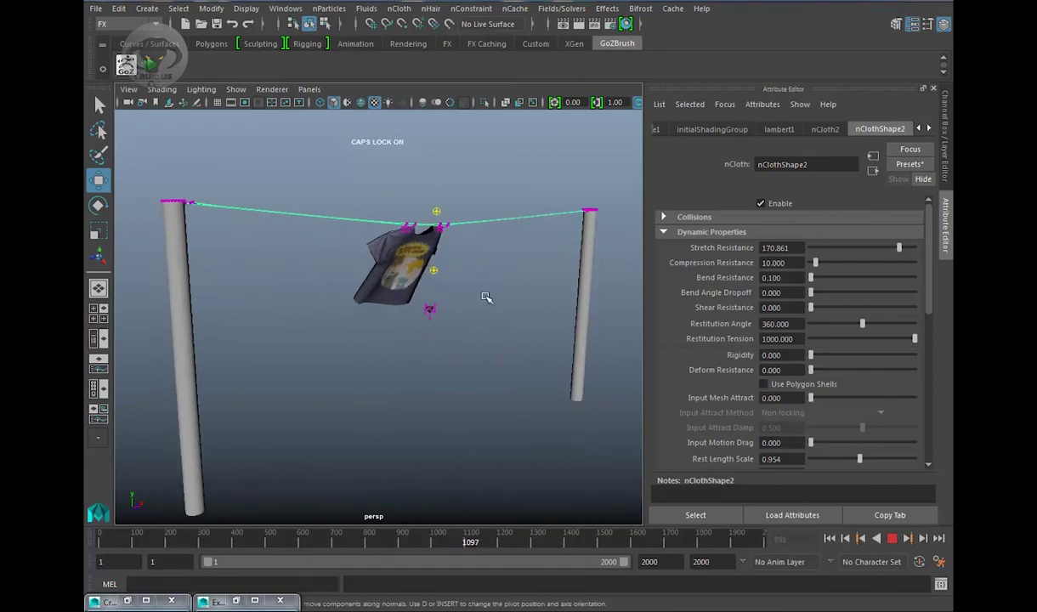